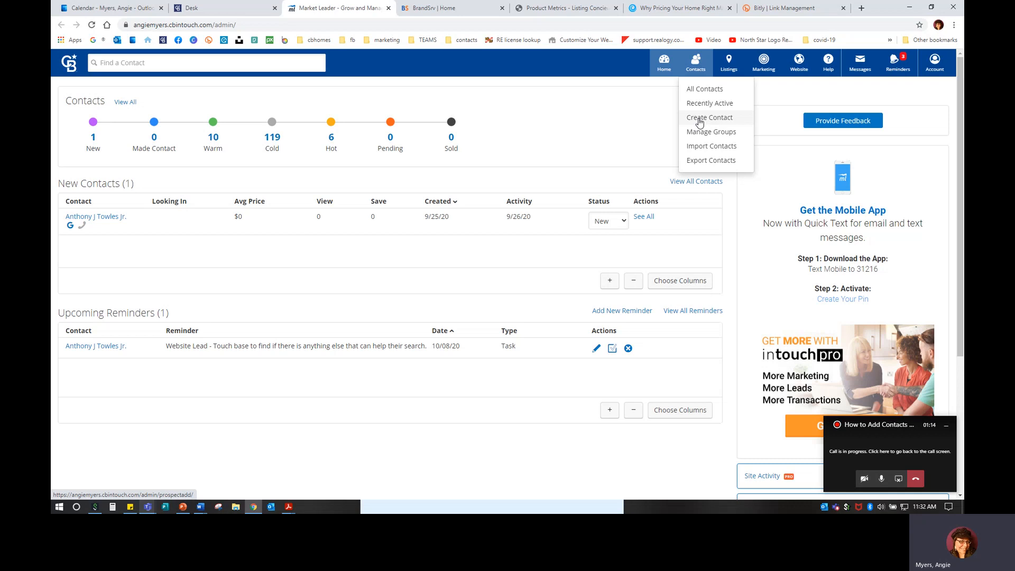
Start a new contact and enter the buyer's first name, last name and primary email
{"action": "left_click", "coordinate": [700, 122]}
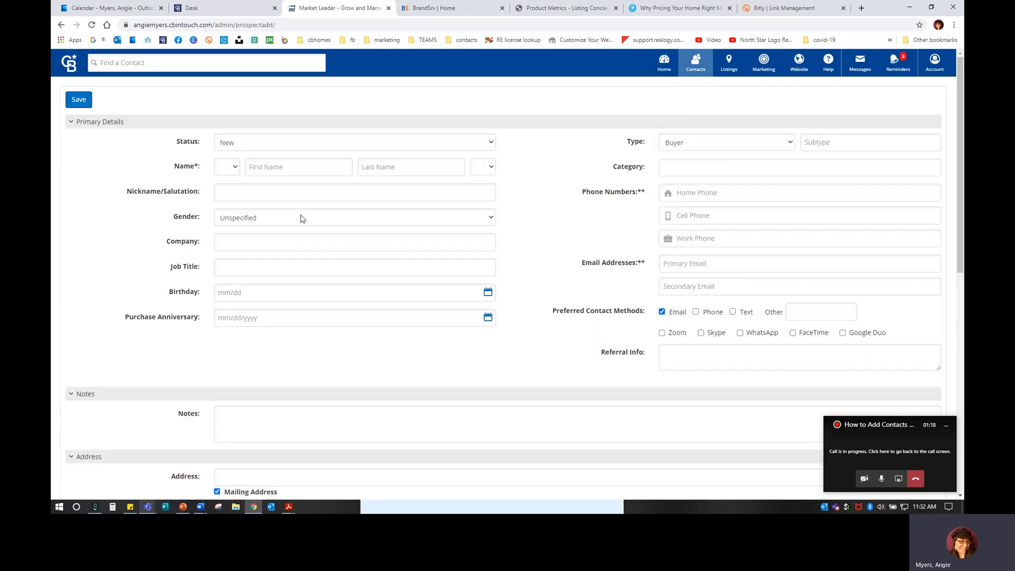
{"action": "left_click", "coordinate": [273, 169]}
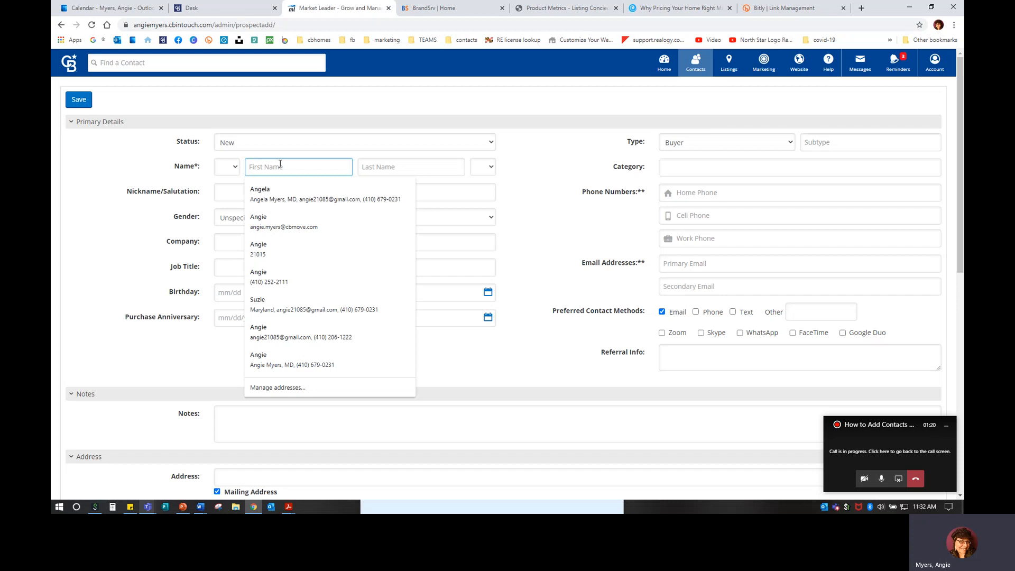
{"action": "key", "text": "Tab"}
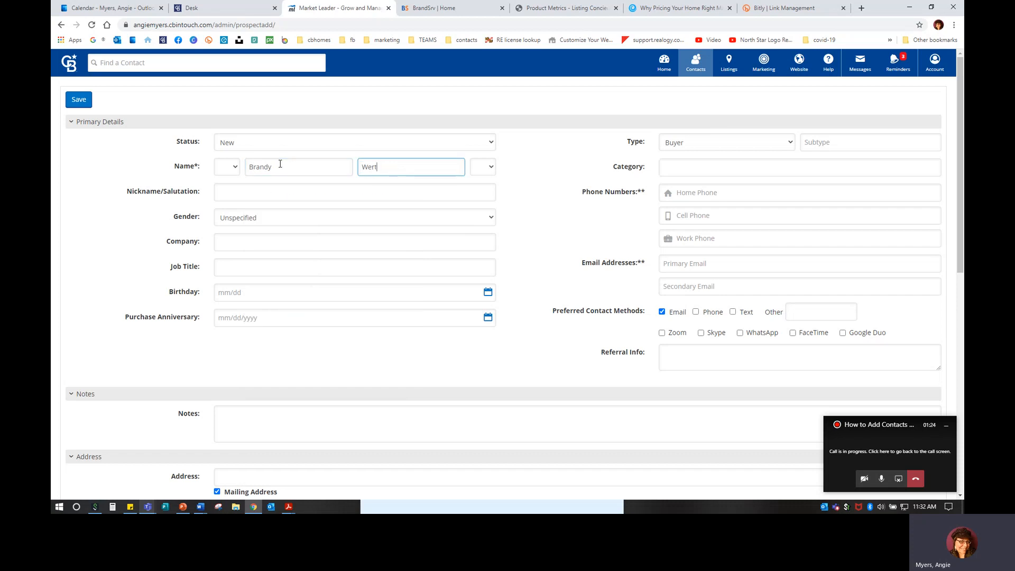
{"action": "left_click", "coordinate": [721, 264]}
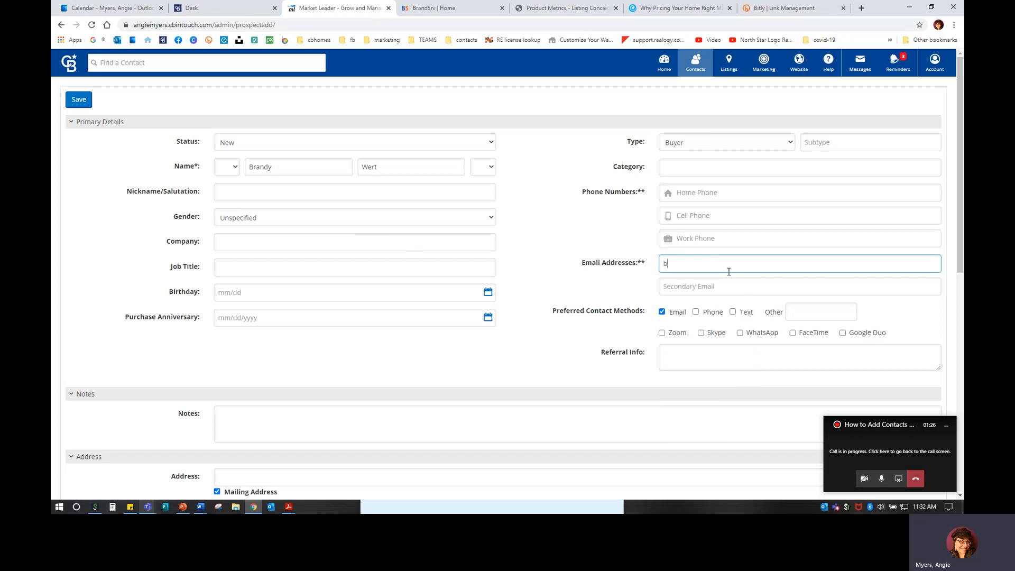
Add the buyer's work phone number and mark Phone and Text as preferred contact methods
{"action": "left_click", "coordinate": [706, 239]}
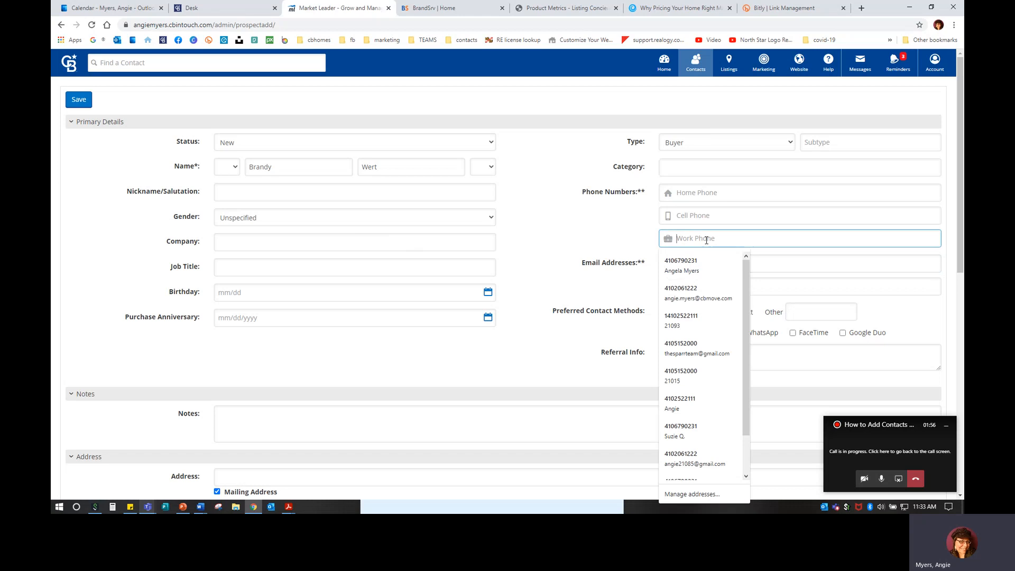
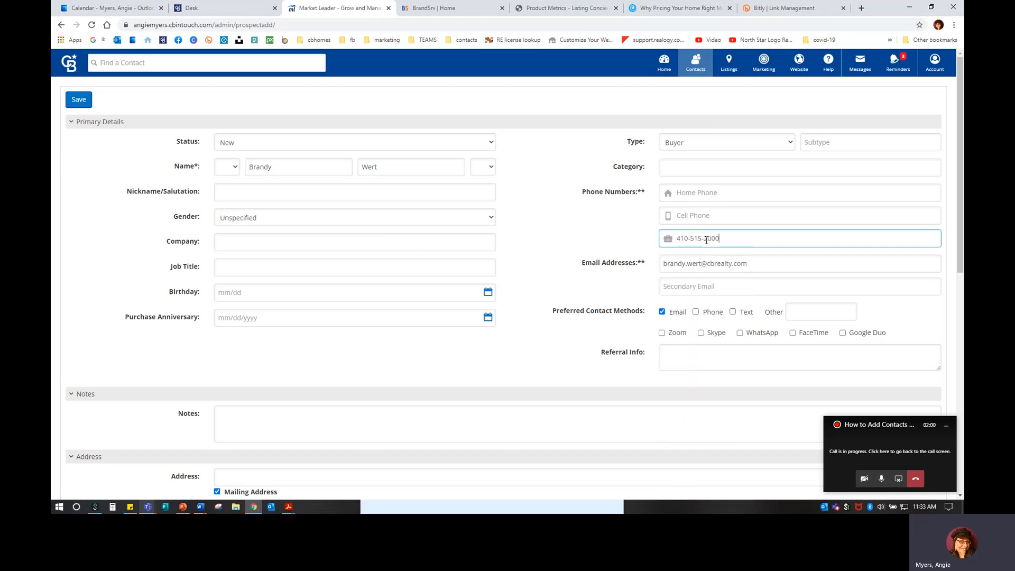
{"action": "left_click", "coordinate": [695, 312]}
{"action": "left_click", "coordinate": [732, 312]}
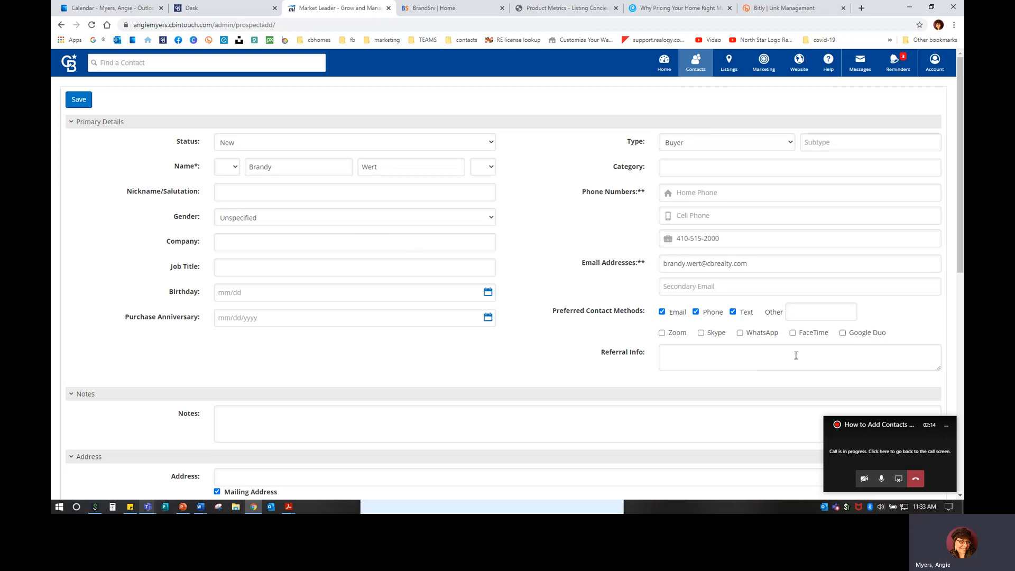
{"action": "scroll", "coordinate": [264, 260], "scroll_direction": "down", "scroll_amount": 4}
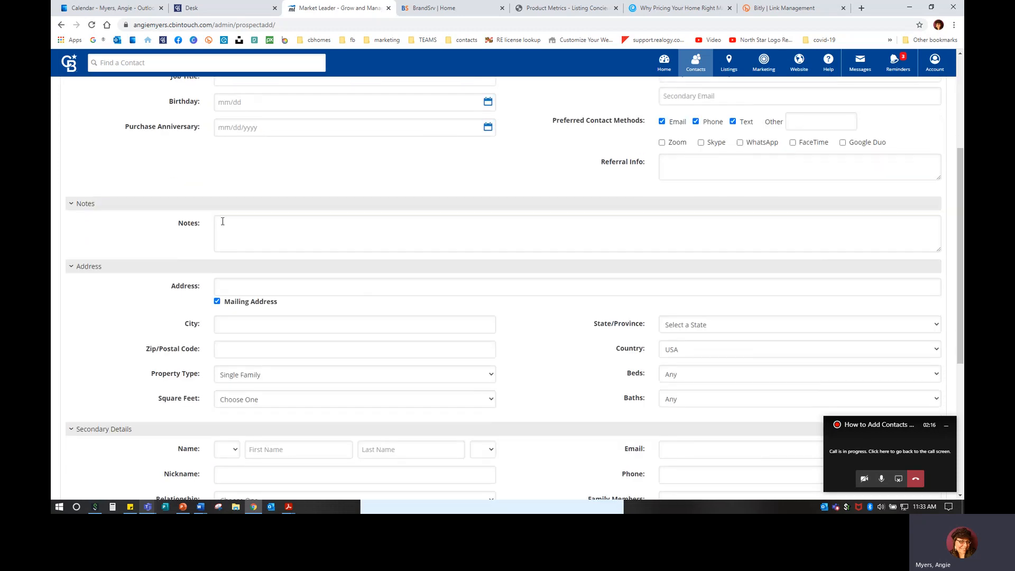
{"action": "left_click", "coordinate": [250, 233]}
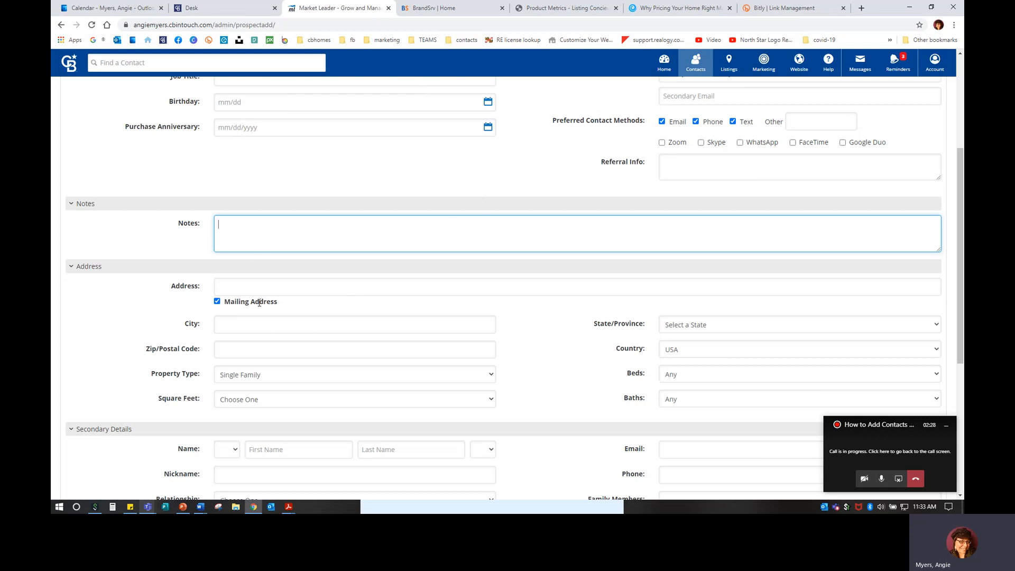
{"action": "scroll", "coordinate": [347, 367], "scroll_direction": "down", "scroll_amount": 3}
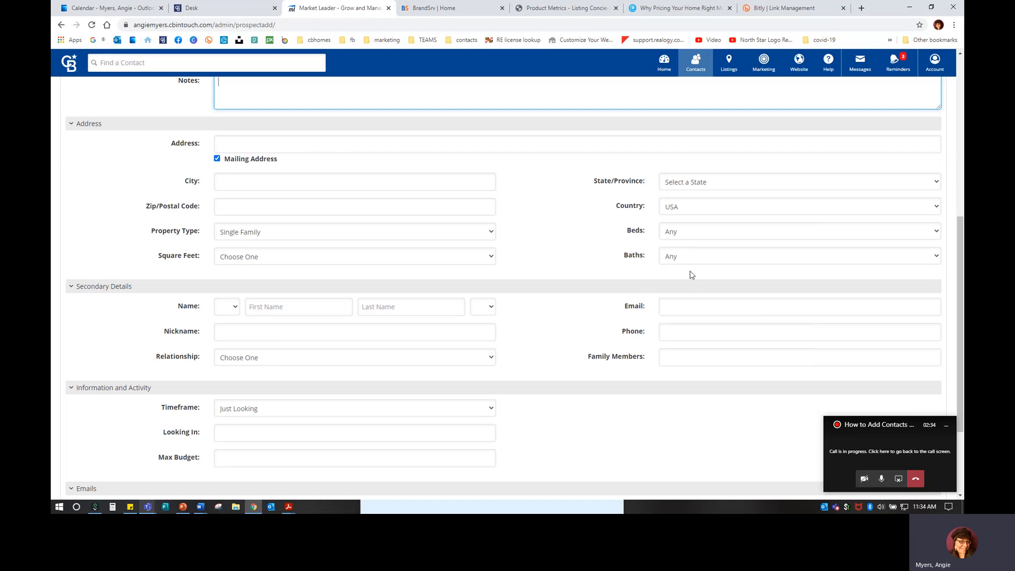
{"action": "scroll", "coordinate": [123, 339], "scroll_direction": "down", "scroll_amount": 2}
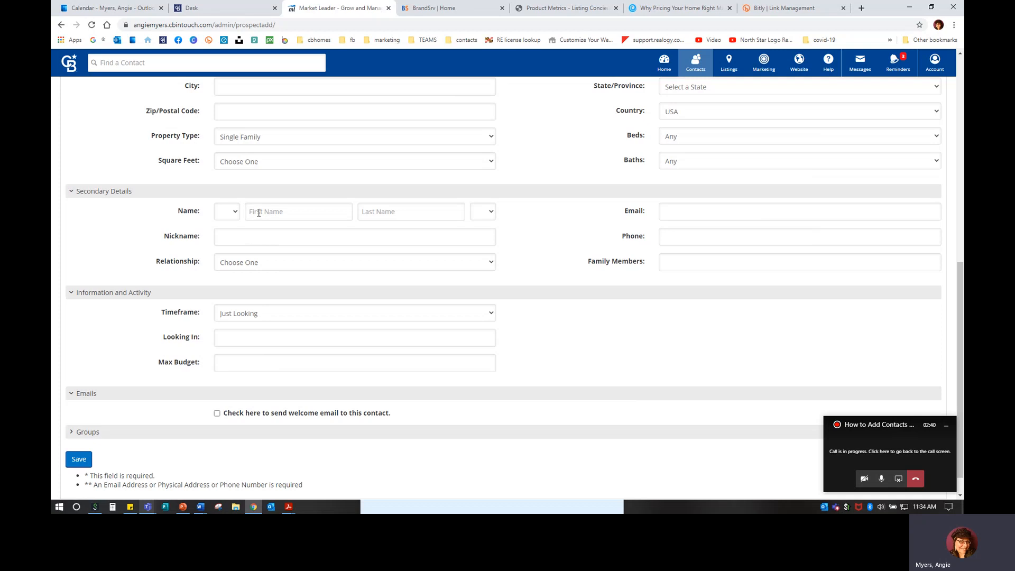
{"action": "left_click", "coordinate": [259, 267]}
{"action": "left_click", "coordinate": [259, 273]}
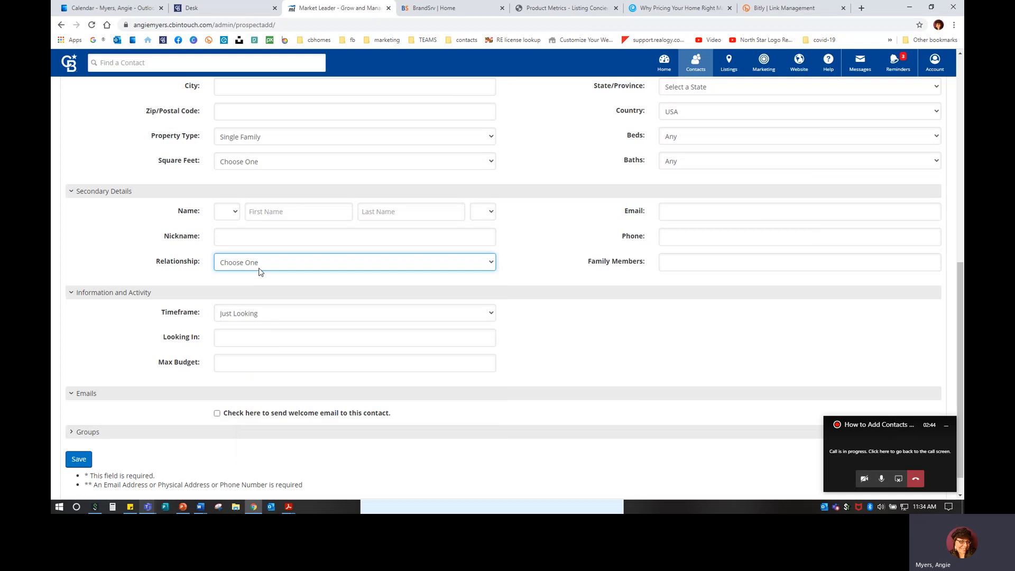
{"action": "scroll", "coordinate": [254, 327], "scroll_direction": "down", "scroll_amount": 1}
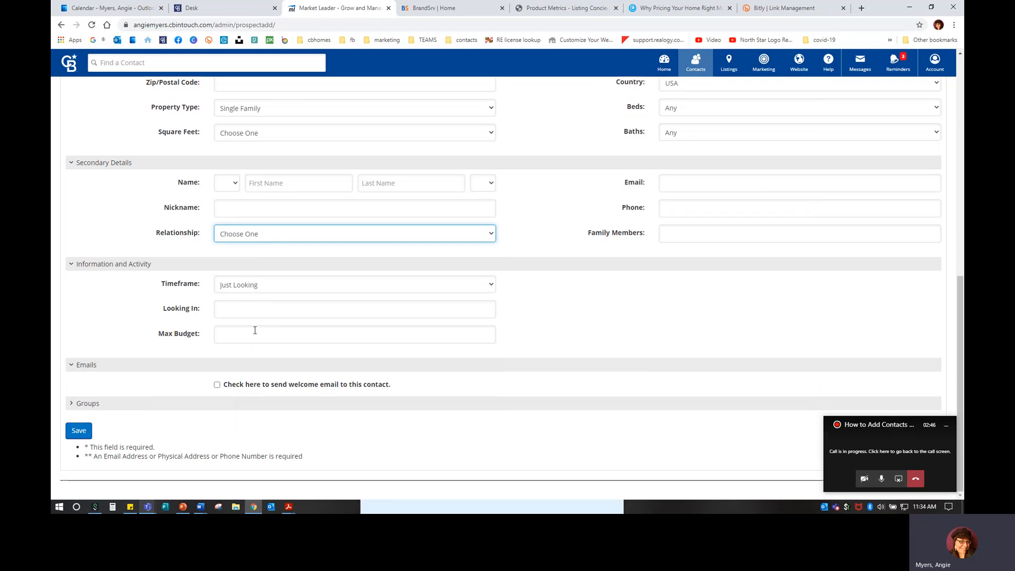
{"action": "key", "text": "ctrl"}
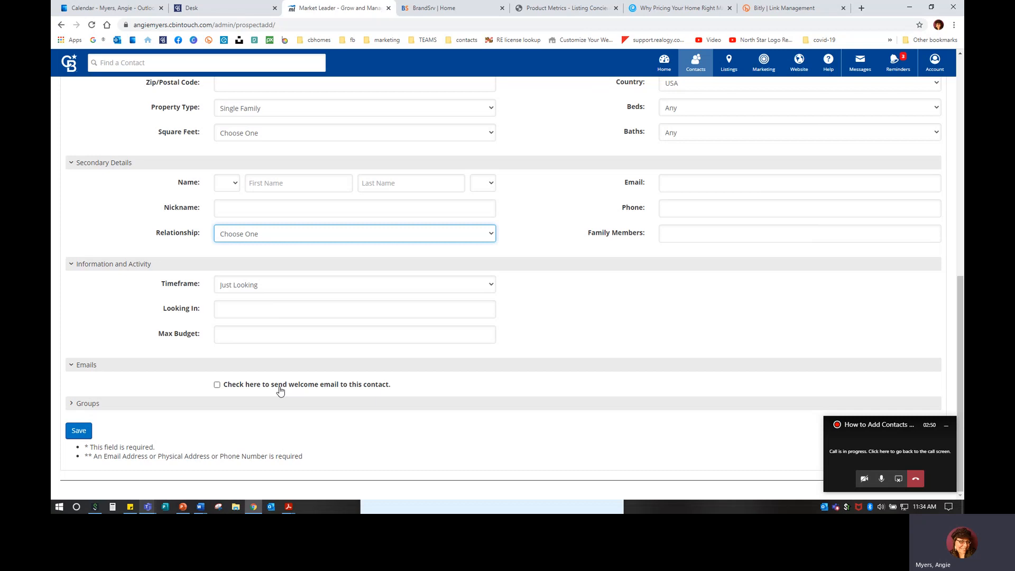
{"action": "left_click", "coordinate": [217, 386]}
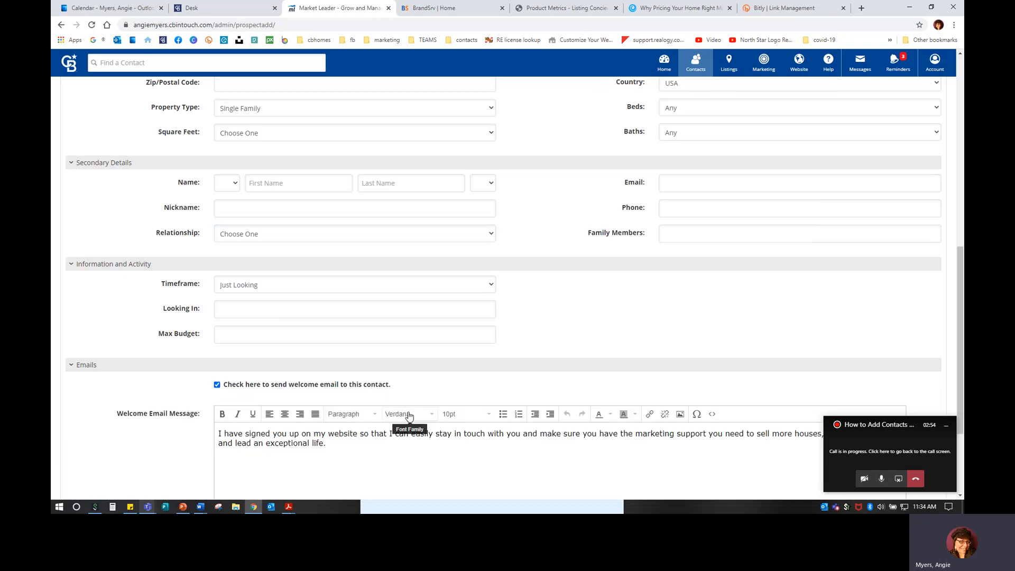
{"action": "scroll", "coordinate": [295, 314], "scroll_direction": "down", "scroll_amount": 3}
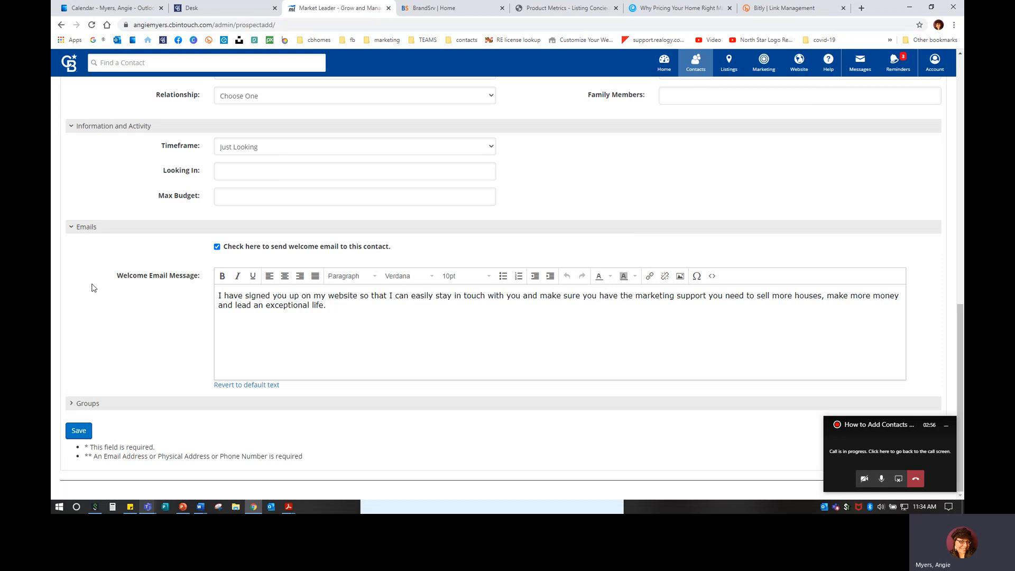
{"action": "left_click_drag", "start_coordinate": [353, 307], "coordinate": [197, 285]}
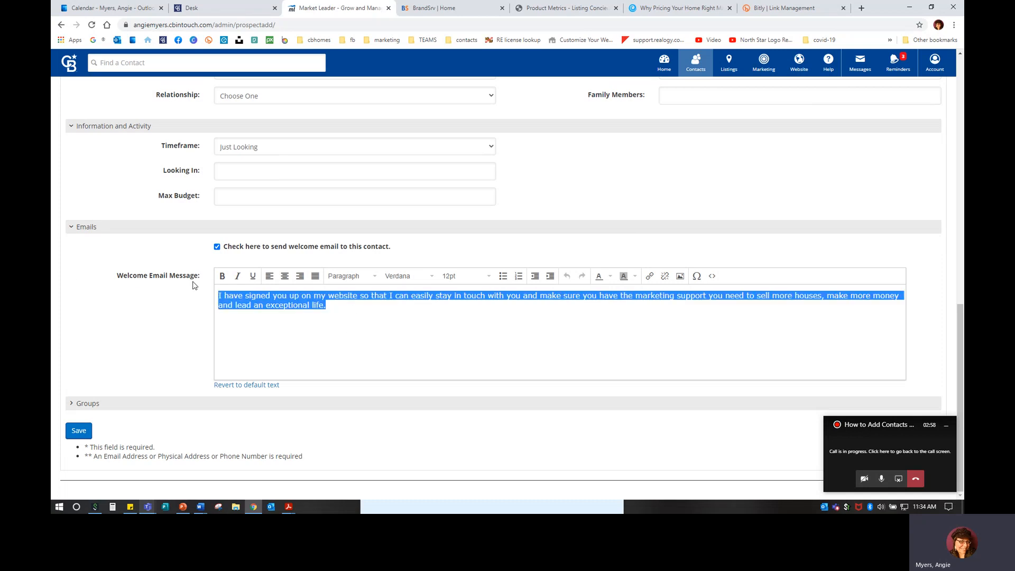
{"action": "key", "text": "Delete"}
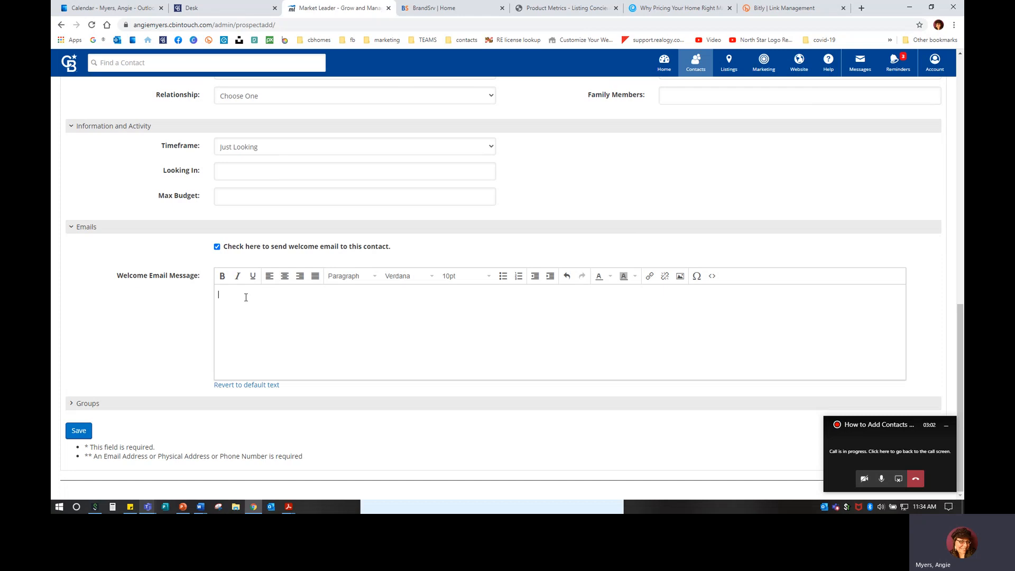
{"action": "type", "text": "I have signed you up on my website so that I can easily stay in touch with you and make sure you have the marketing support you need to sell more houses, make more money and lead an exceptional life."}
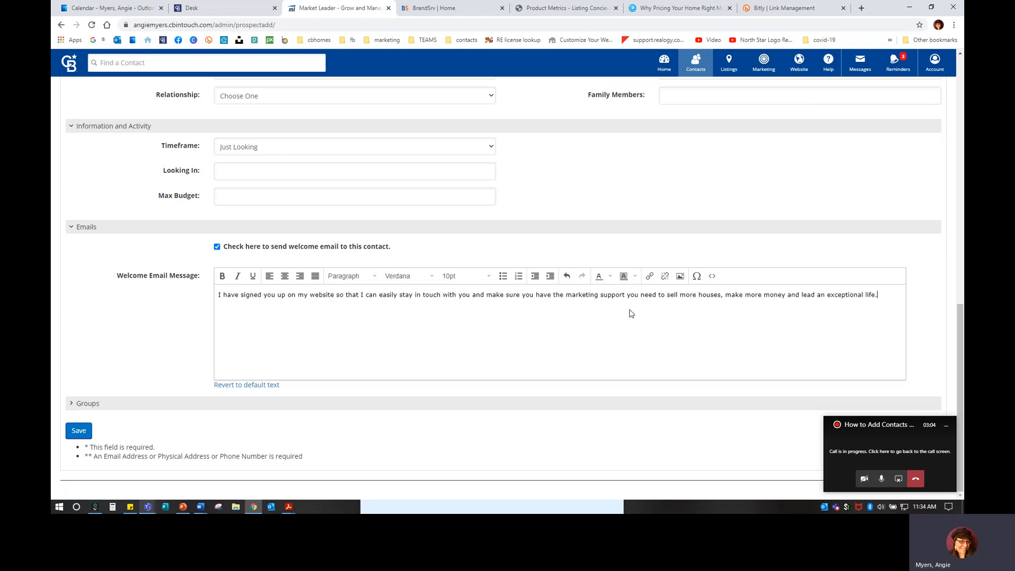
{"action": "left_click_drag", "start_coordinate": [880, 295], "coordinate": [206, 308]}
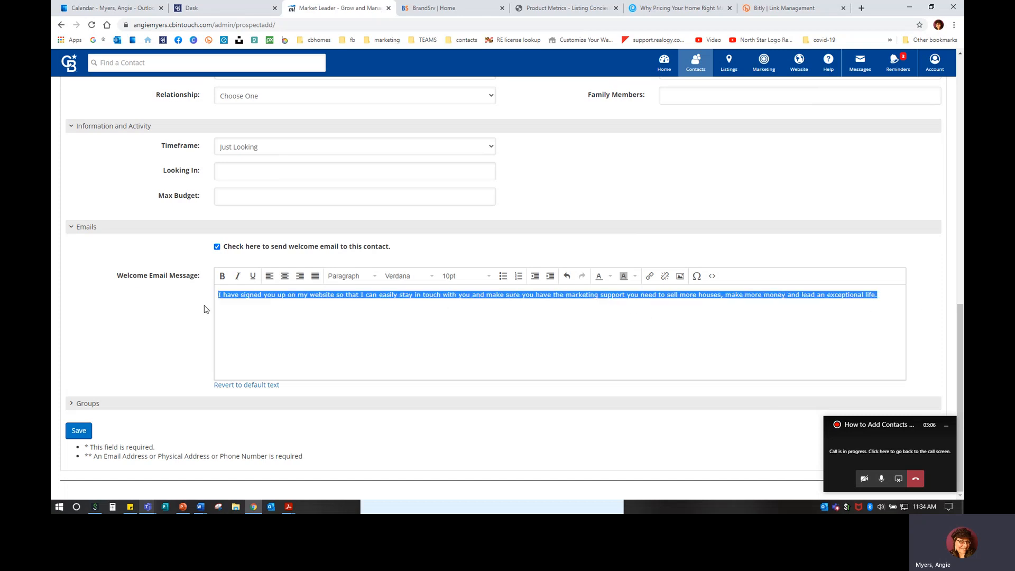
{"action": "left_click", "coordinate": [468, 276]}
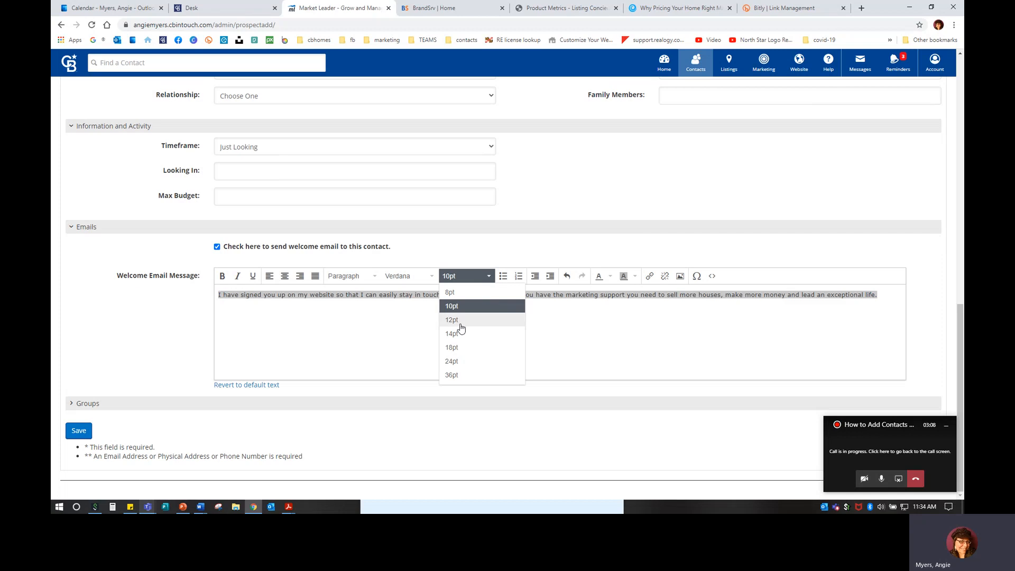
{"action": "left_click", "coordinate": [460, 321]}
{"action": "left_click", "coordinate": [417, 281]}
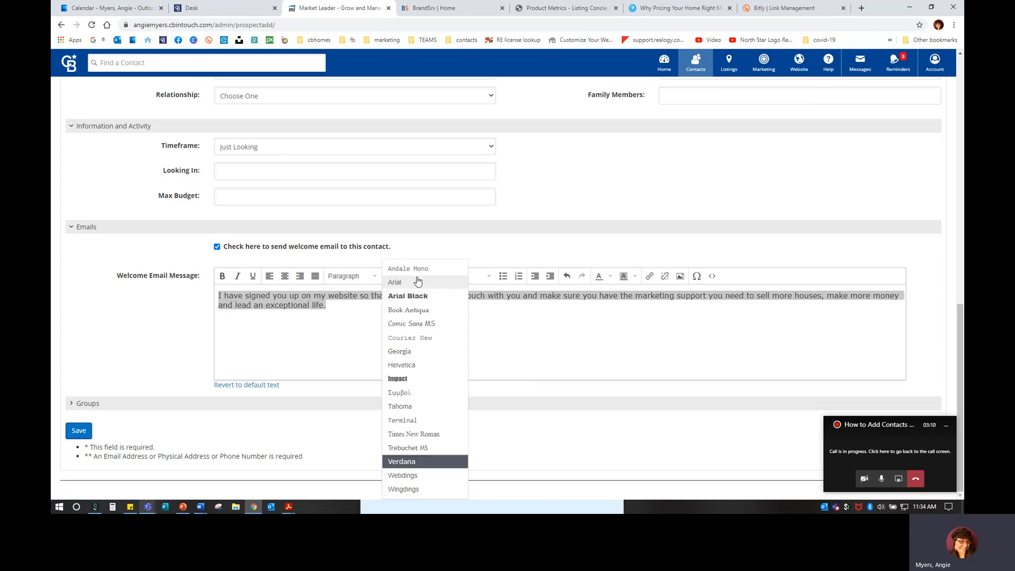
{"action": "left_click", "coordinate": [418, 282]}
{"action": "left_click", "coordinate": [395, 316]}
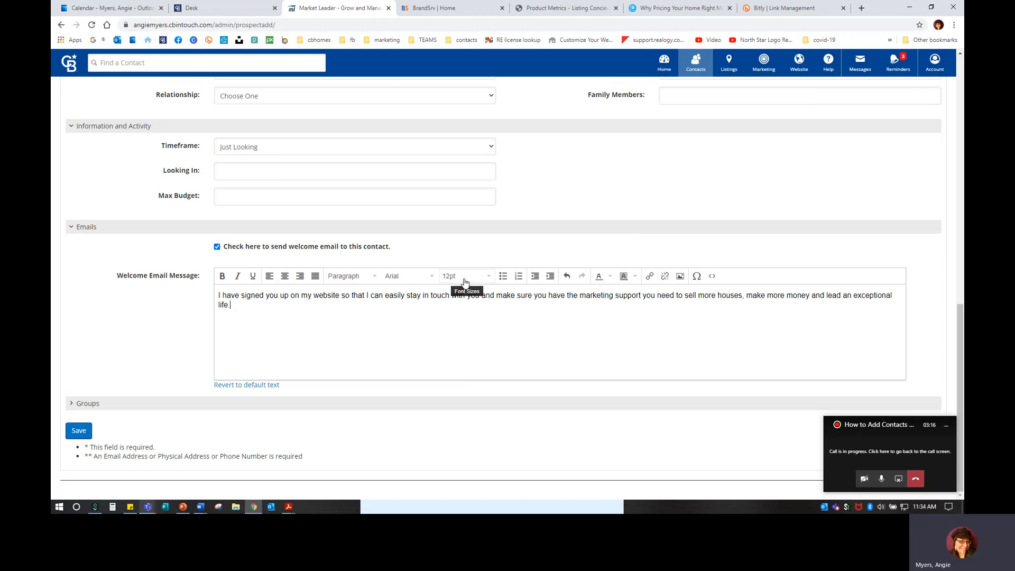
{"action": "left_click", "coordinate": [216, 246]}
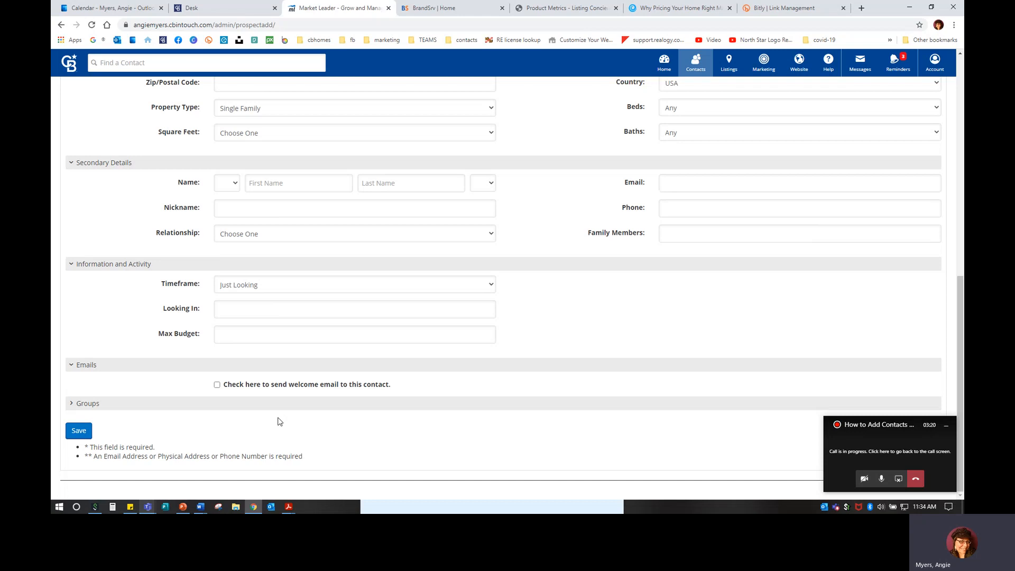
Put the contact in the Harford County Regional Agents group and try saving it
{"action": "left_click", "coordinate": [88, 404]}
{"action": "left_click", "coordinate": [88, 405]}
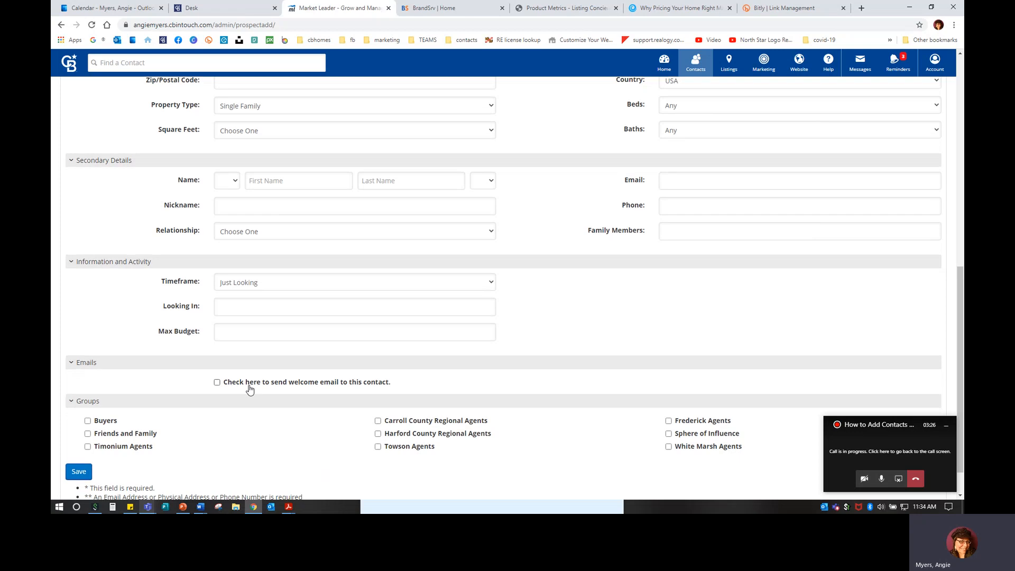
{"action": "scroll", "coordinate": [248, 386], "scroll_direction": "down", "scroll_amount": 1}
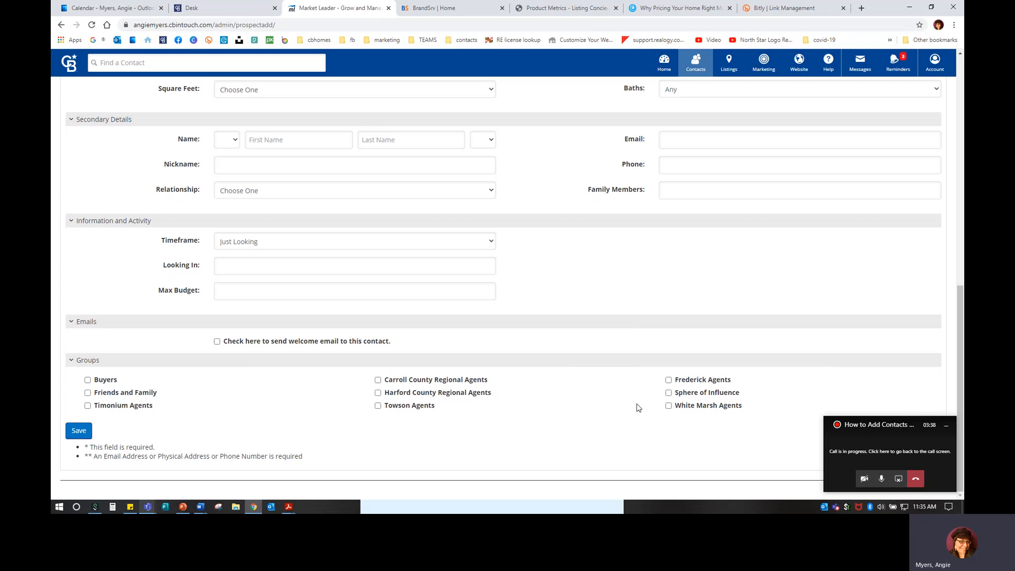
{"action": "left_click", "coordinate": [378, 394]}
{"action": "left_click", "coordinate": [84, 432]}
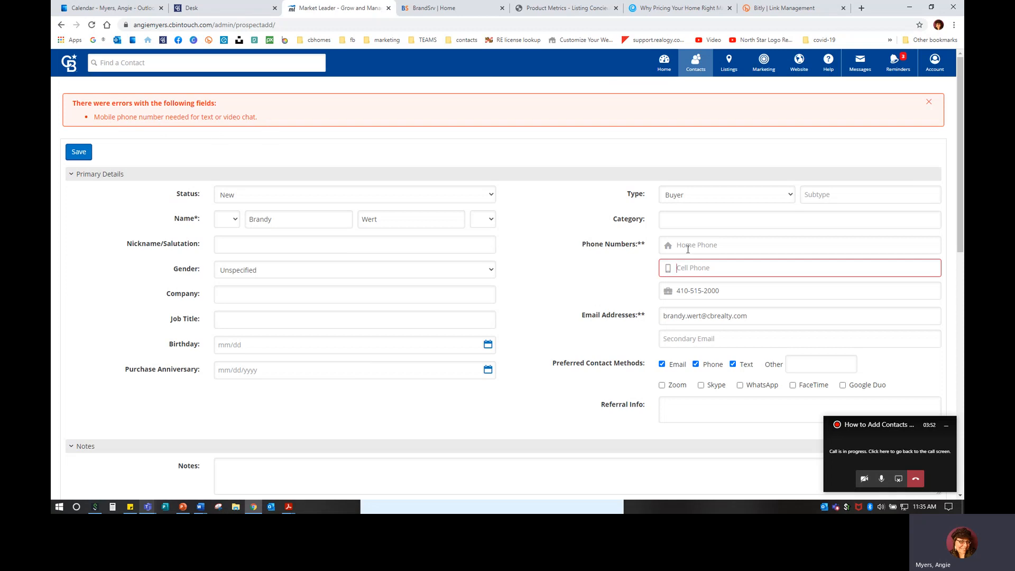
Drop Phone and Text as contact methods, save the contact, and review its campaign timeline
{"action": "left_click", "coordinate": [695, 365]}
{"action": "left_click", "coordinate": [734, 366]}
{"action": "left_click", "coordinate": [70, 153]}
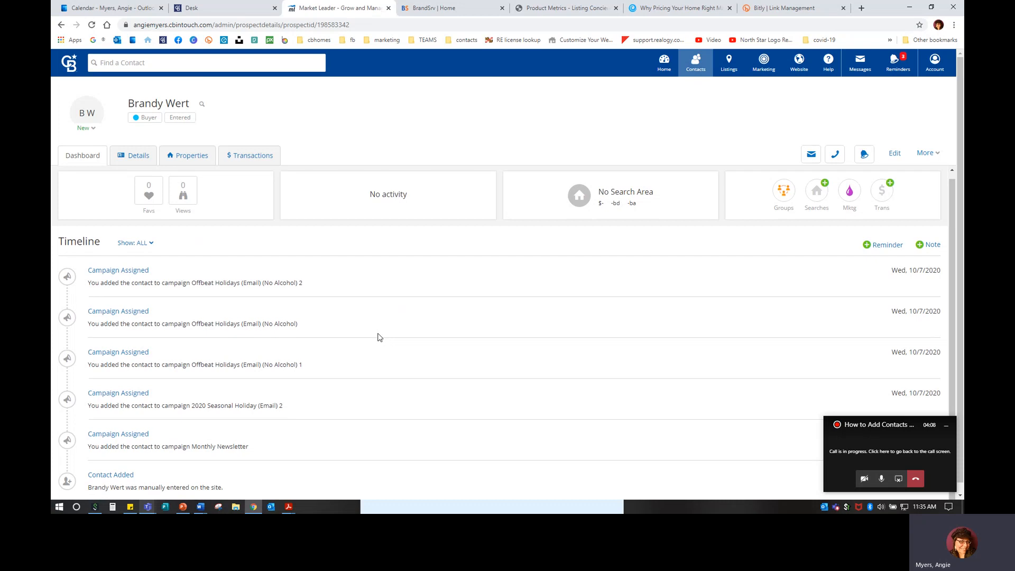
{"action": "scroll", "coordinate": [379, 337], "scroll_direction": "up", "scroll_amount": 1}
{"action": "scroll", "coordinate": [382, 336], "scroll_direction": "down", "scroll_amount": 1}
{"action": "scroll", "coordinate": [110, 406], "scroll_direction": "down", "scroll_amount": 1}
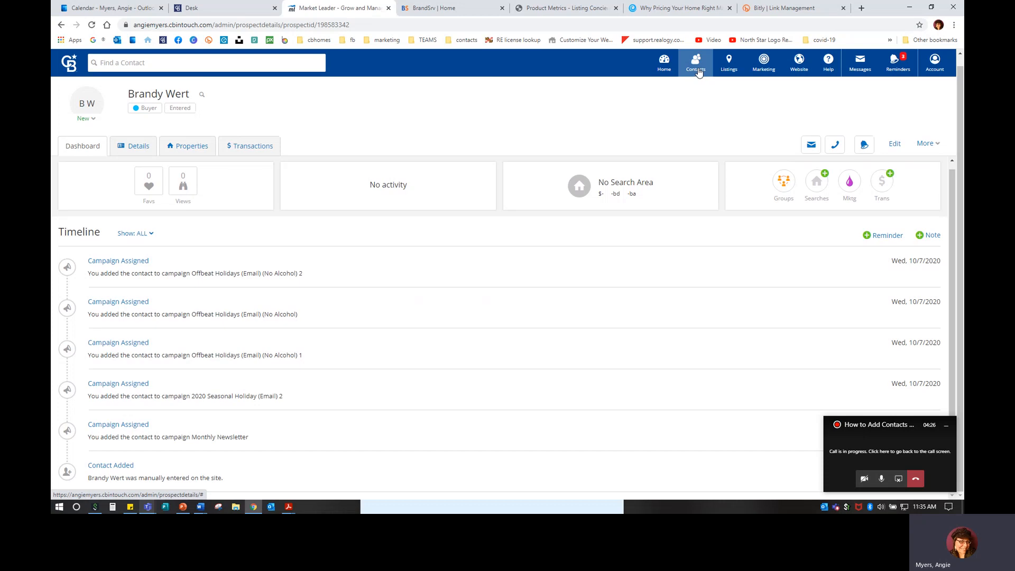
Go to Contacts > Manage Groups and look through the groups, counts and campaigns
{"action": "left_click", "coordinate": [697, 71]}
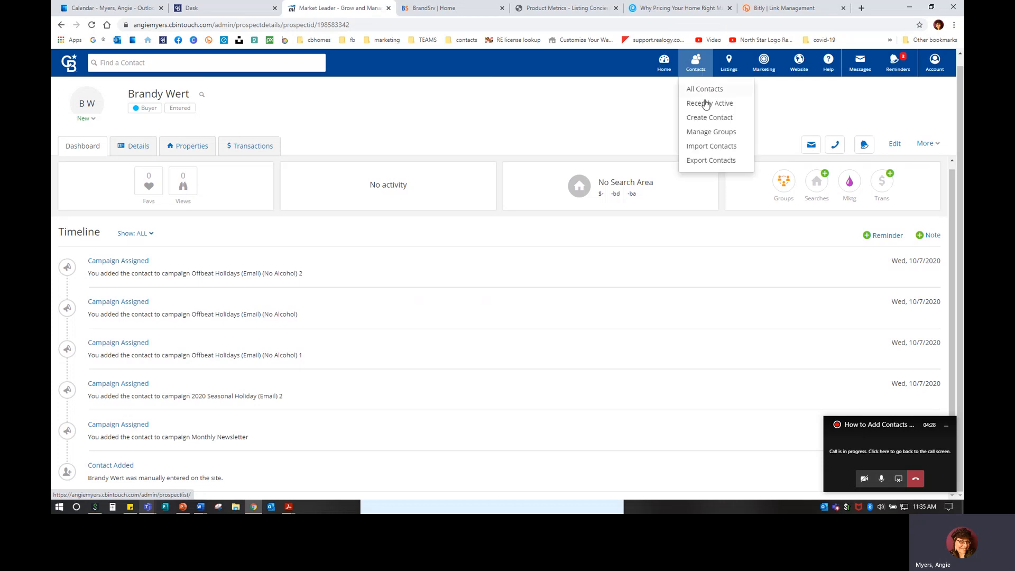
{"action": "left_click", "coordinate": [708, 132]}
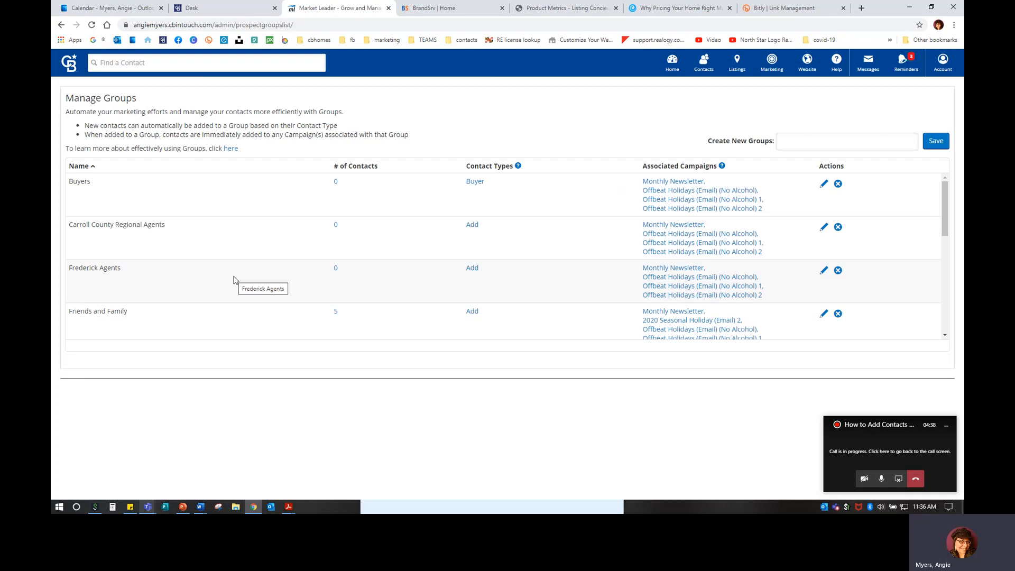
{"action": "scroll", "coordinate": [235, 279], "scroll_direction": "down", "scroll_amount": 6}
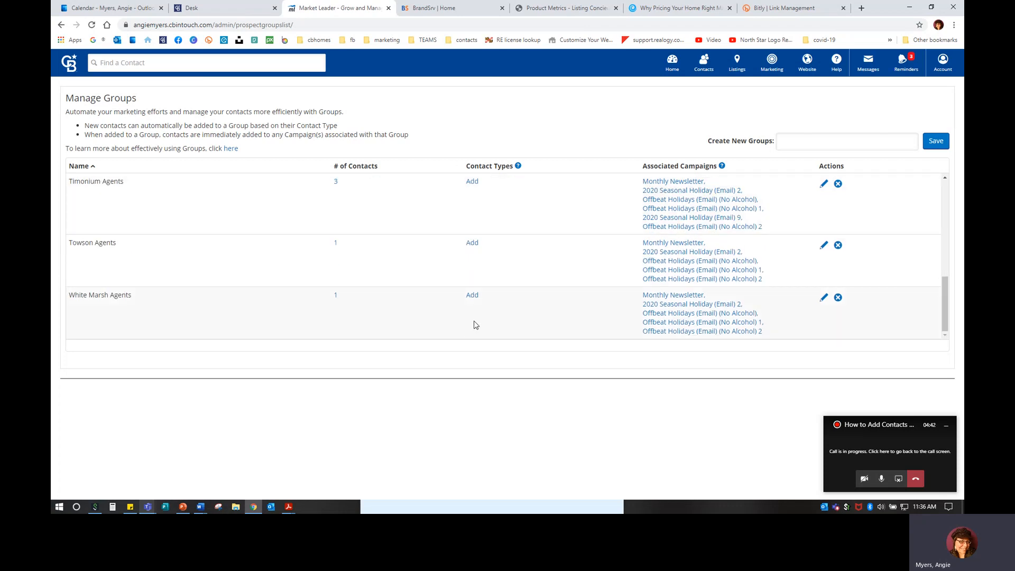
{"action": "mouse_move", "coordinate": [518, 166]}
{"action": "scroll", "coordinate": [289, 296], "scroll_direction": "up", "scroll_amount": 3}
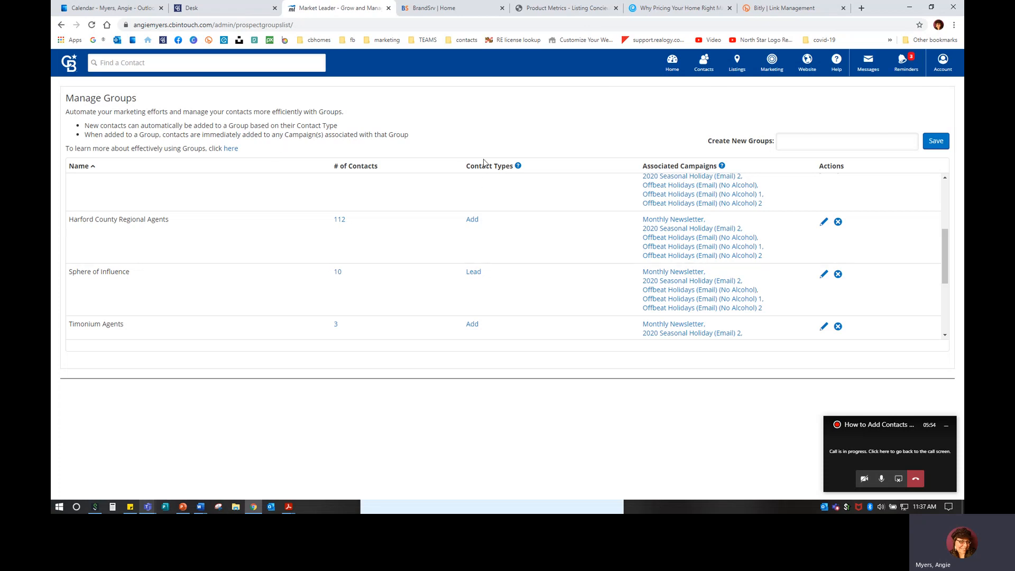
{"action": "scroll", "coordinate": [142, 312], "scroll_direction": "up", "scroll_amount": 5}
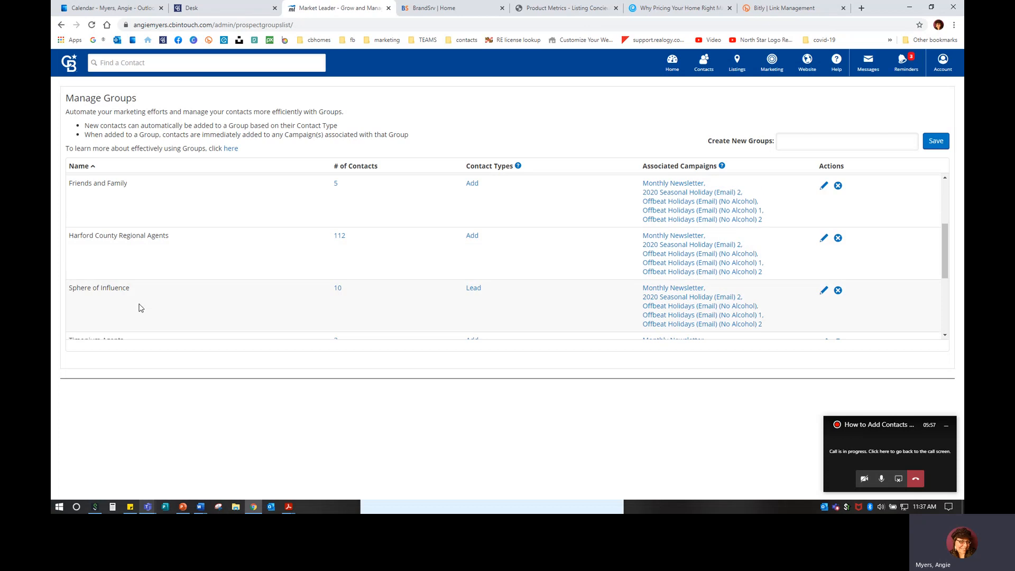
Save a new group named 'Open House' and find it in the groups list
{"action": "left_click", "coordinate": [792, 143]}
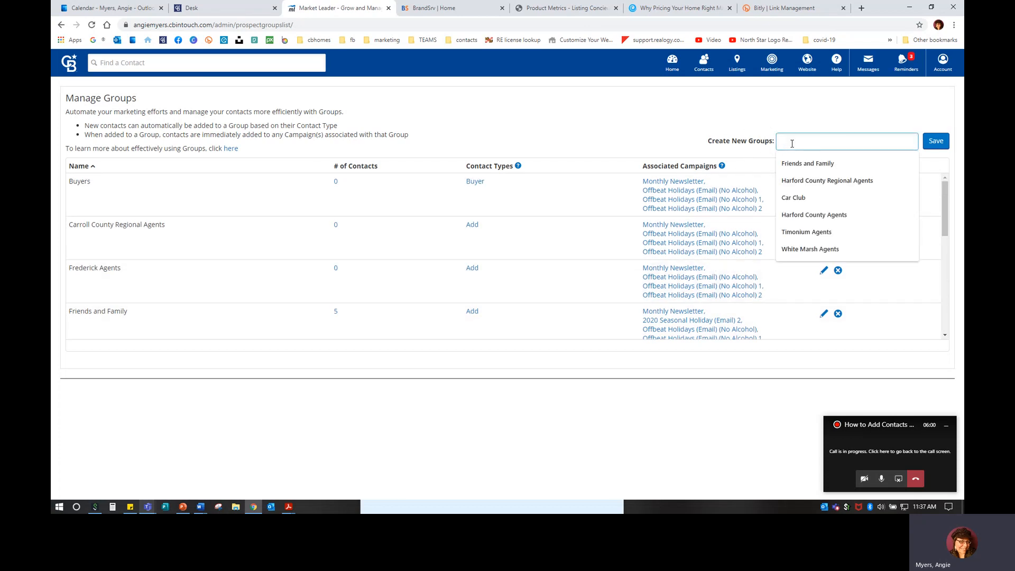
{"action": "type", "text": "Opre"}
{"action": "type", "text": " House"}
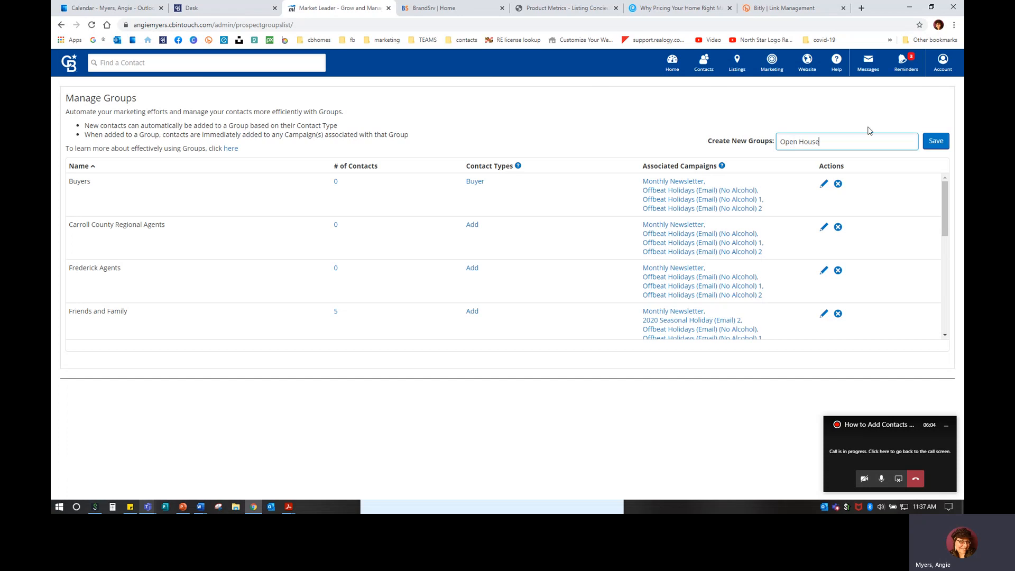
{"action": "left_click", "coordinate": [935, 142]}
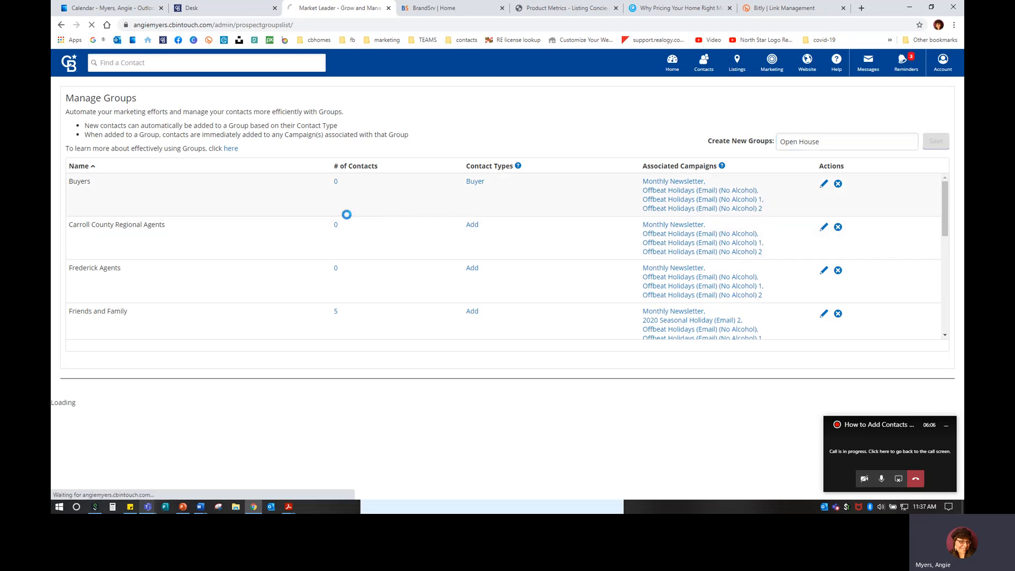
{"action": "scroll", "coordinate": [206, 236], "scroll_direction": "down", "scroll_amount": 5}
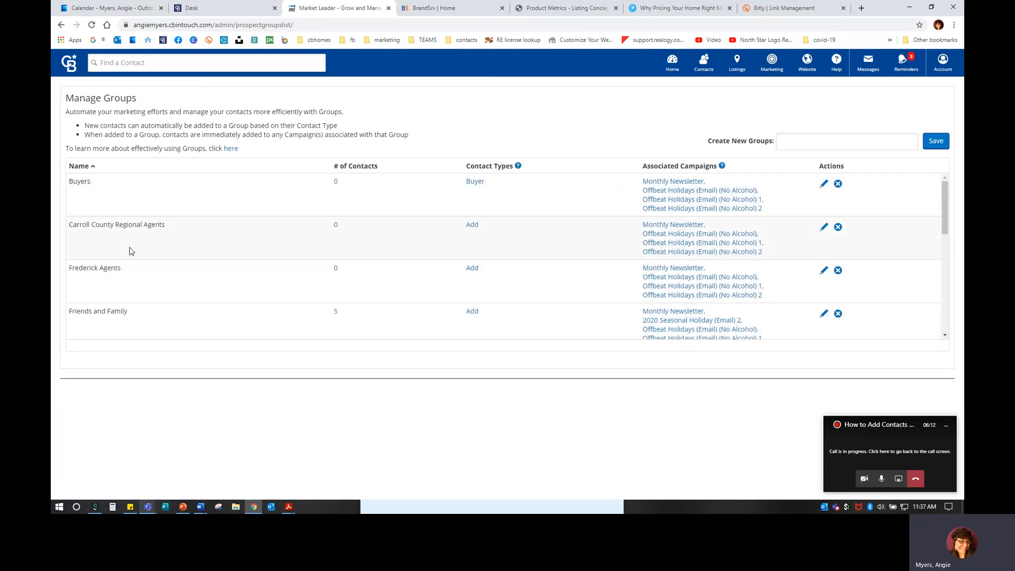
{"action": "scroll", "coordinate": [126, 249], "scroll_direction": "down", "scroll_amount": 5}
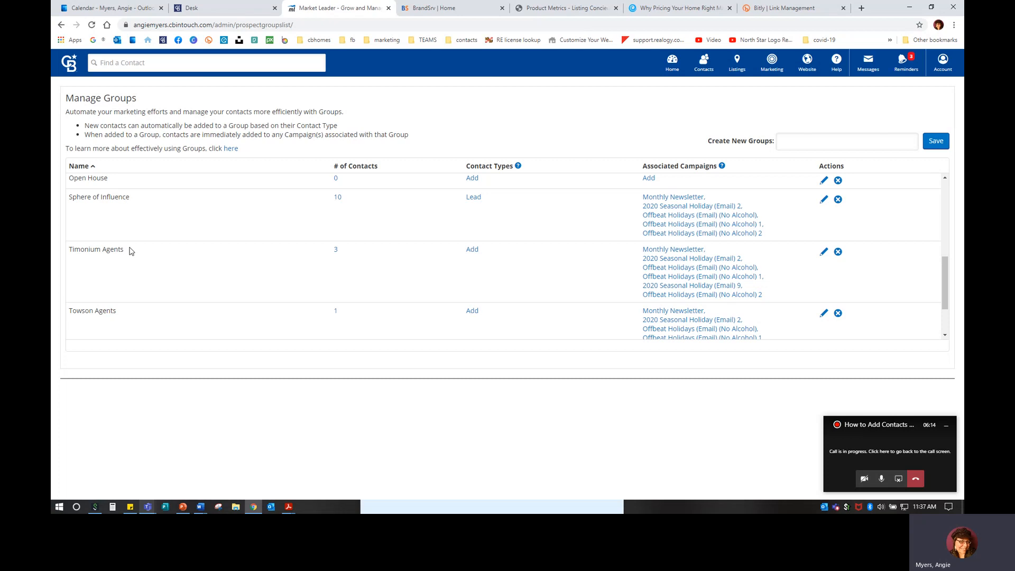
{"action": "scroll", "coordinate": [122, 247], "scroll_direction": "up", "scroll_amount": 1}
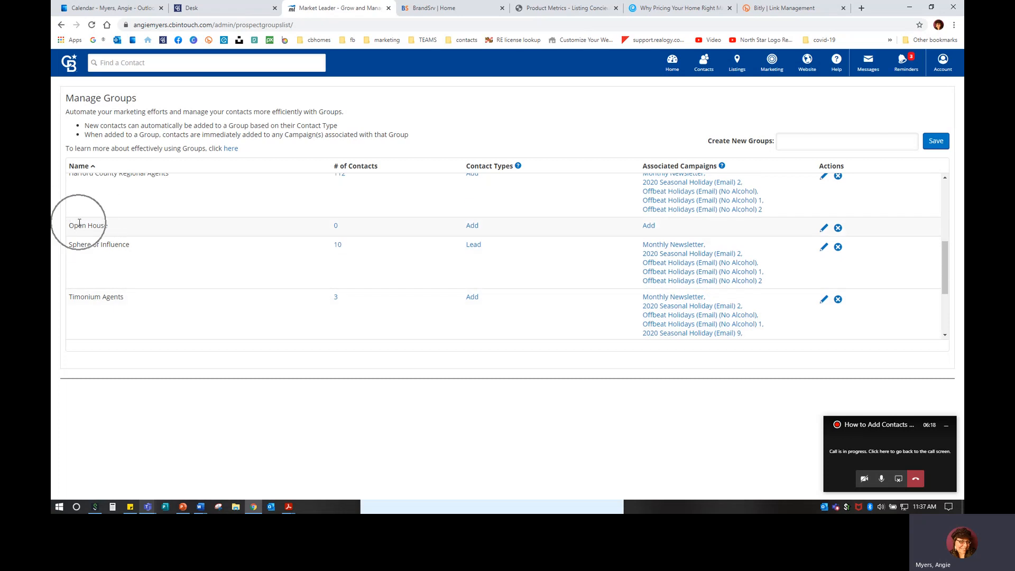
Set Buyer as the contact type for the Open House group
{"action": "left_click", "coordinate": [472, 226]}
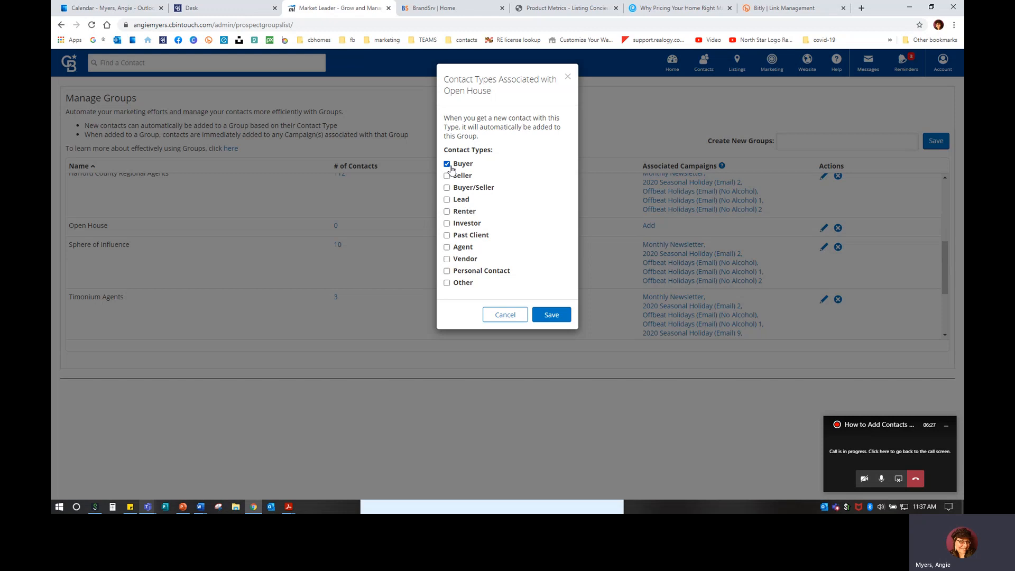
{"action": "left_click", "coordinate": [551, 317]}
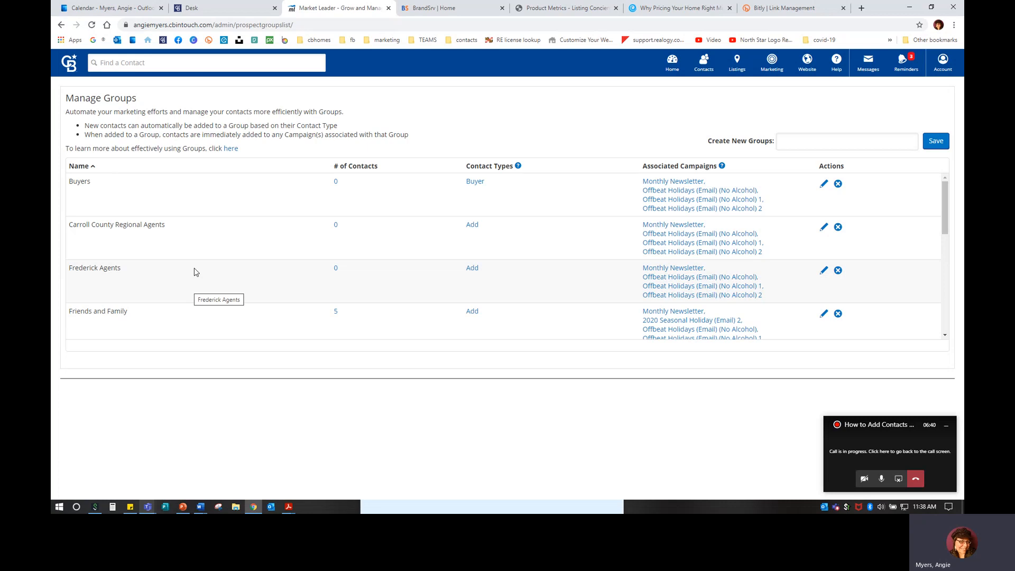
{"action": "scroll", "coordinate": [194, 271], "scroll_direction": "down", "scroll_amount": 2}
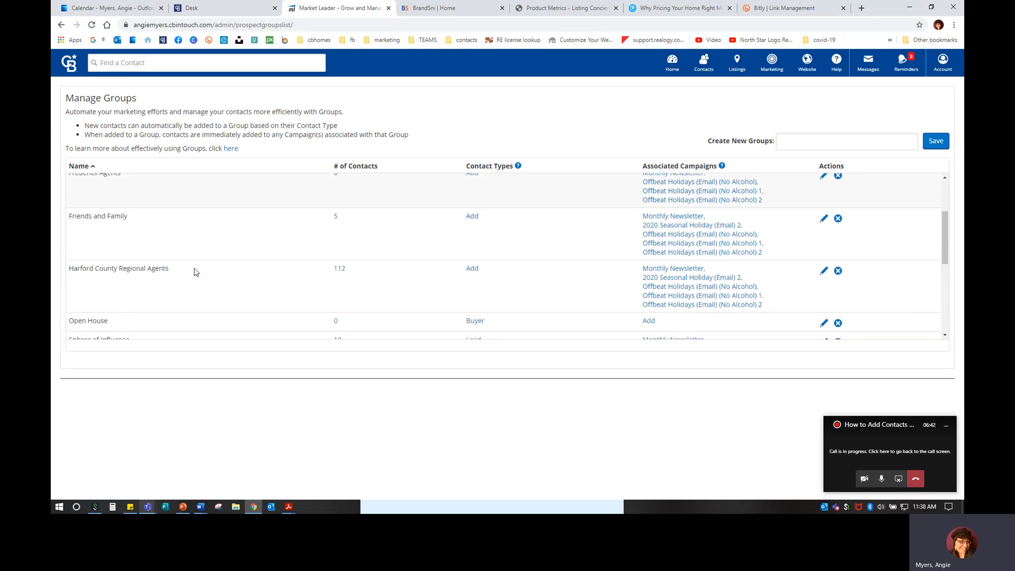
{"action": "scroll", "coordinate": [194, 272], "scroll_direction": "down", "scroll_amount": 2}
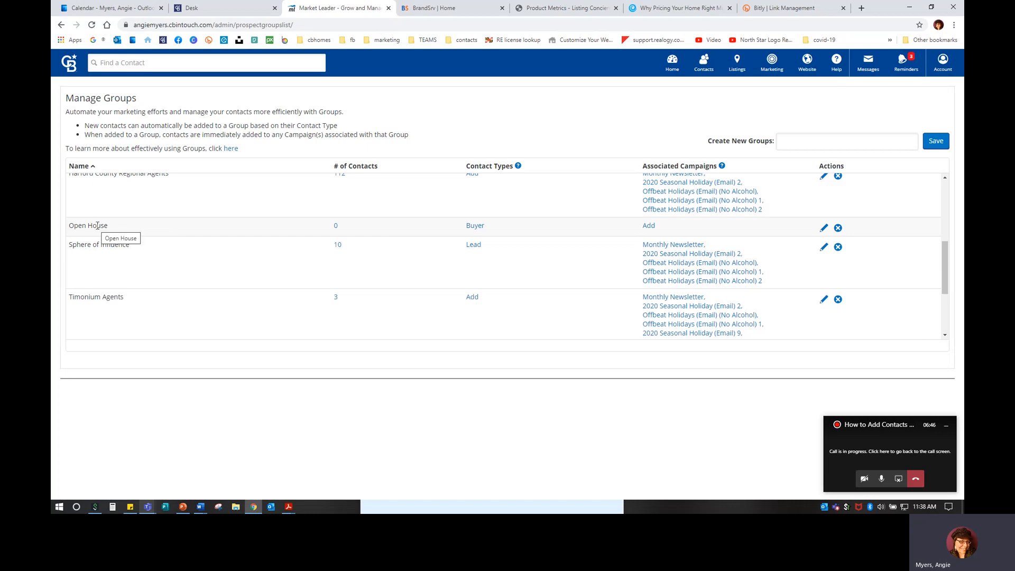
Give Open House the Monthly Newsletter and 2020 Seasonal Holiday (Email) 2 campaigns and save
{"action": "left_click", "coordinate": [653, 228]}
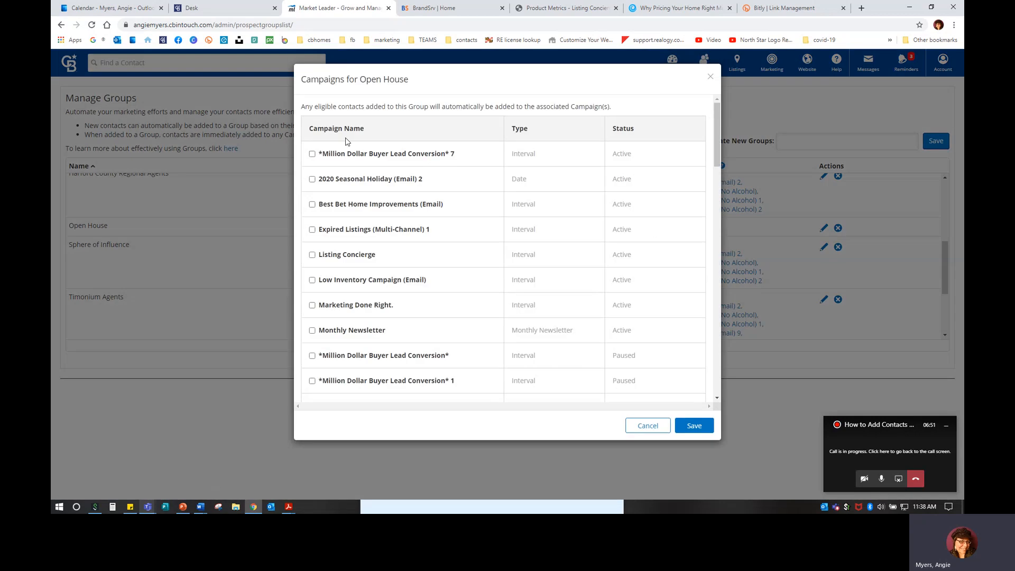
{"action": "left_click", "coordinate": [624, 154]}
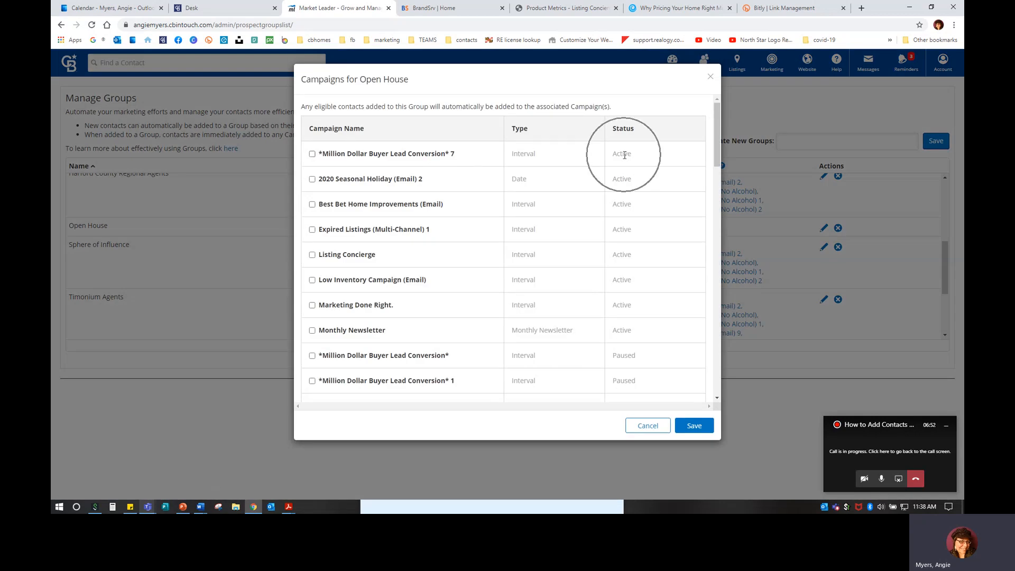
{"action": "scroll", "coordinate": [622, 205], "scroll_direction": "down", "scroll_amount": 4}
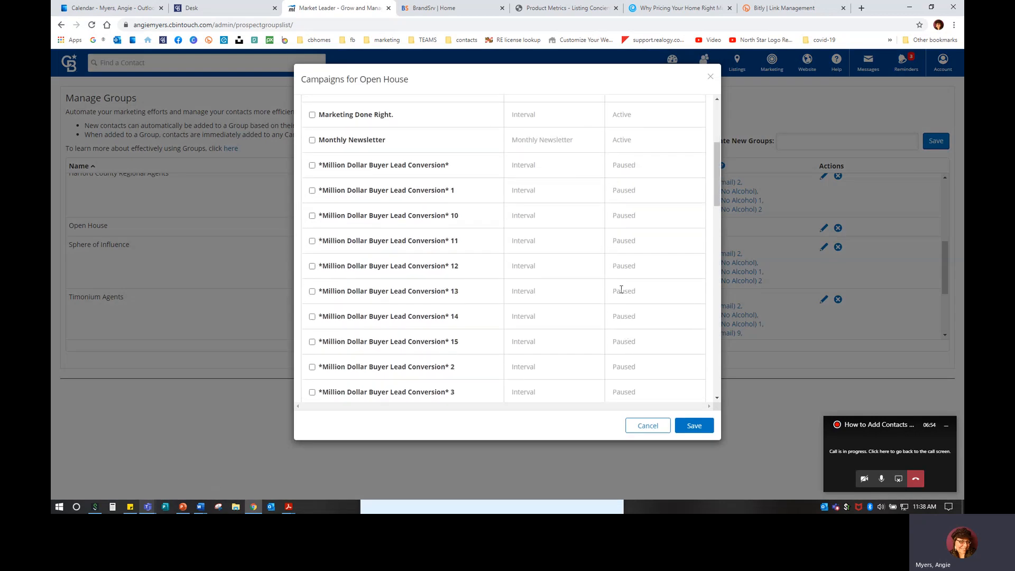
{"action": "scroll", "coordinate": [608, 275], "scroll_direction": "down", "scroll_amount": 10}
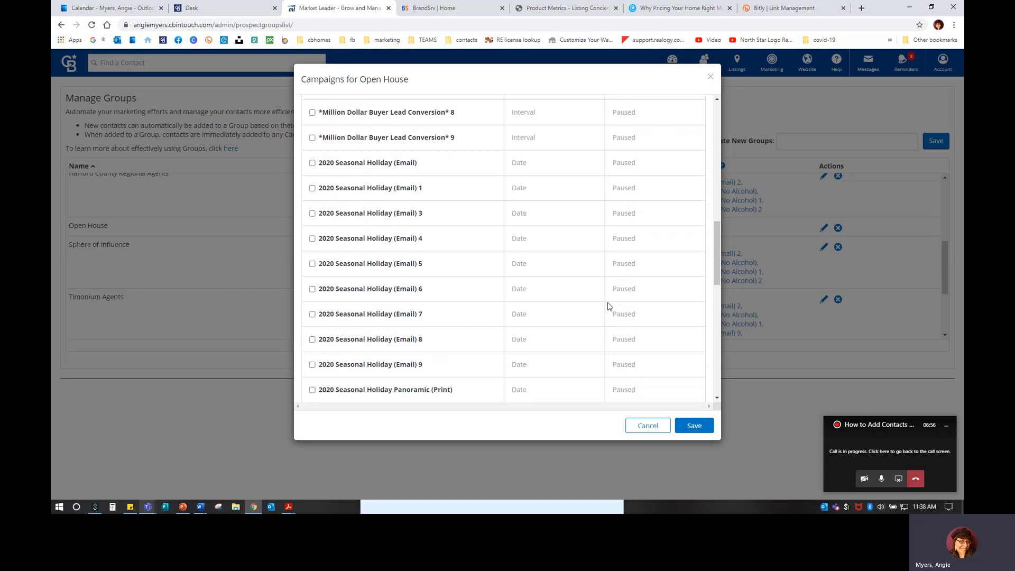
{"action": "scroll", "coordinate": [608, 306], "scroll_direction": "down", "scroll_amount": 3}
{"action": "scroll", "coordinate": [608, 305], "scroll_direction": "up", "scroll_amount": 14}
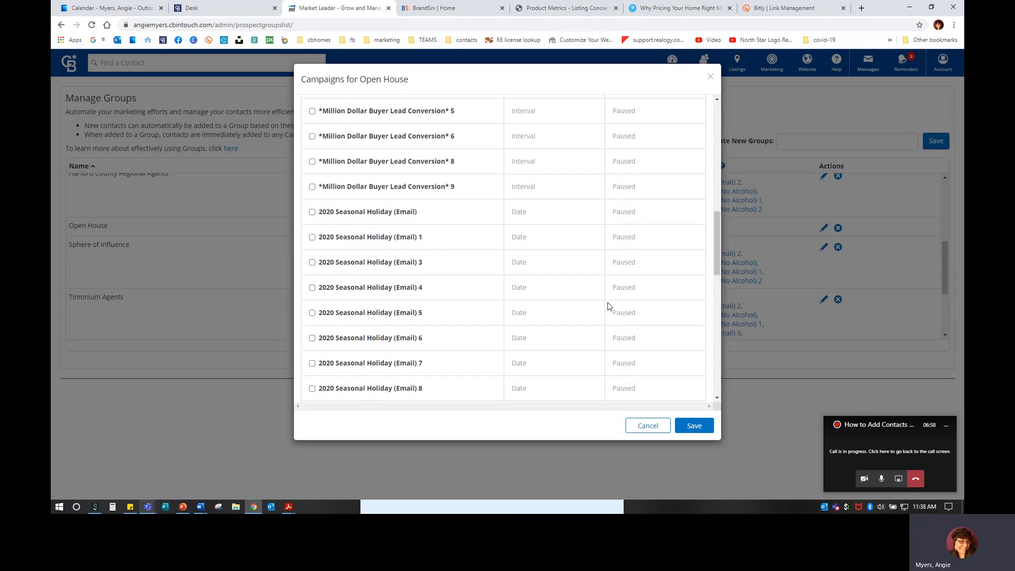
{"action": "scroll", "coordinate": [608, 306], "scroll_direction": "up", "scroll_amount": 3}
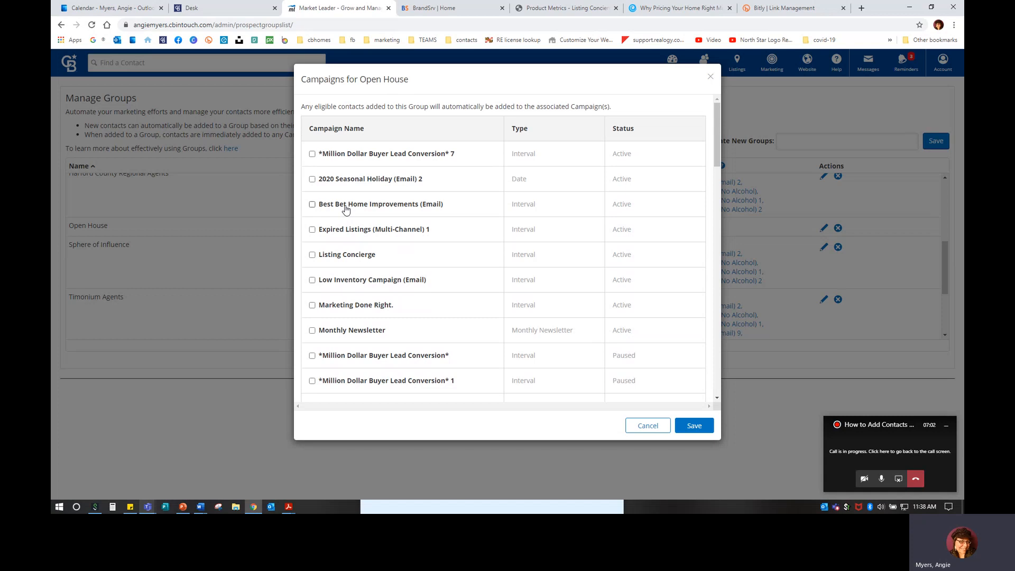
{"action": "left_click", "coordinate": [312, 330]}
{"action": "left_click", "coordinate": [313, 180]}
{"action": "left_click", "coordinate": [694, 426]}
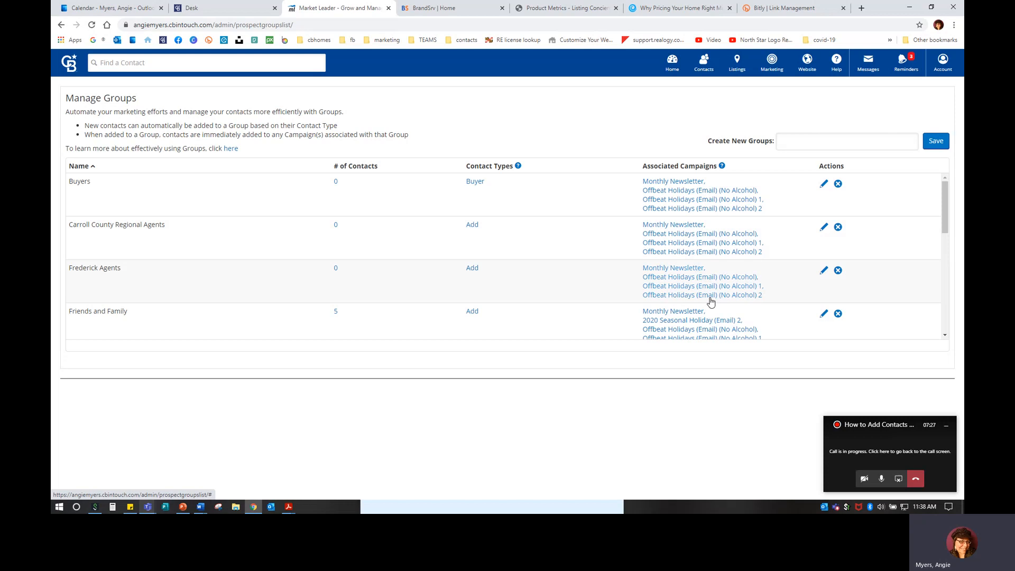
{"action": "mouse_move", "coordinate": [721, 167]}
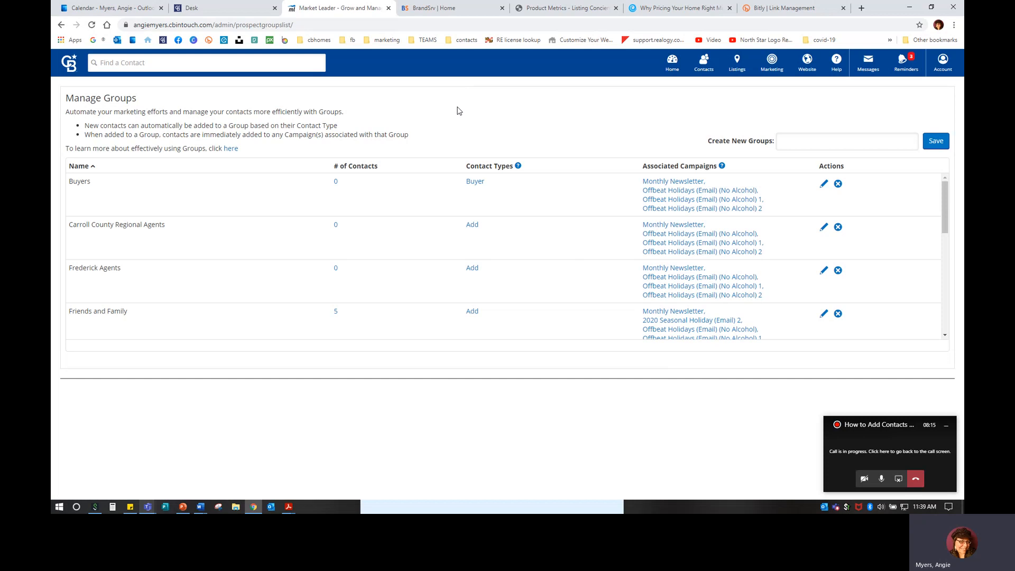
{"action": "scroll", "coordinate": [290, 272], "scroll_direction": "down", "scroll_amount": 5}
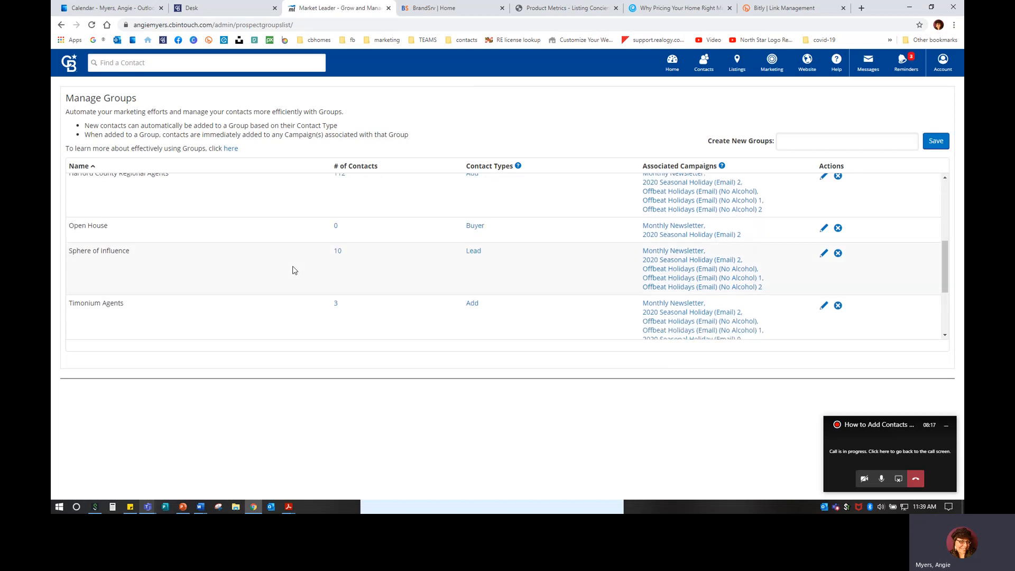
{"action": "scroll", "coordinate": [207, 263], "scroll_direction": "up", "scroll_amount": 1}
{"action": "scroll", "coordinate": [106, 243], "scroll_direction": "down", "scroll_amount": 3}
{"action": "scroll", "coordinate": [181, 296], "scroll_direction": "down", "scroll_amount": 1}
{"action": "scroll", "coordinate": [264, 313], "scroll_direction": "up", "scroll_amount": 4}
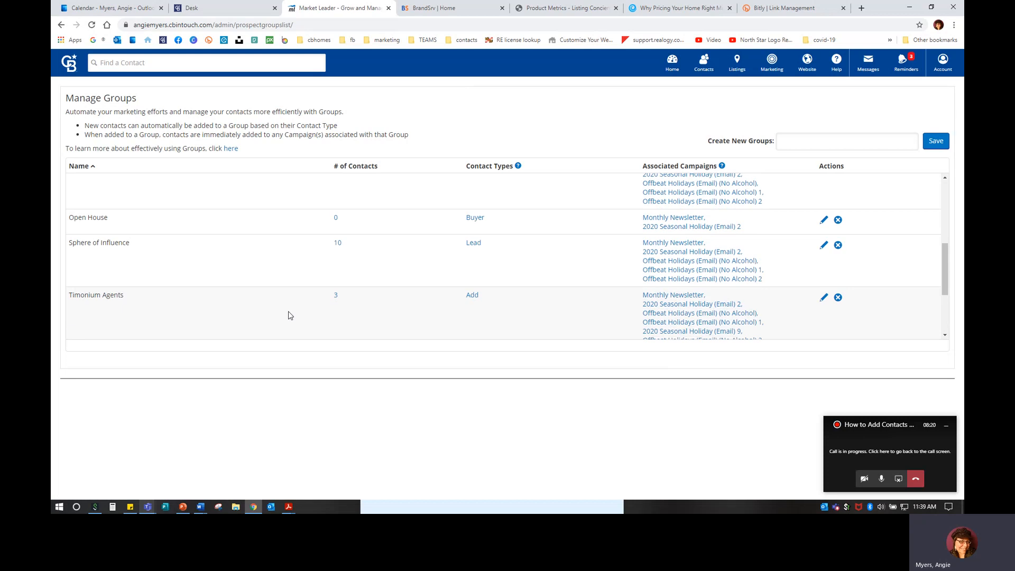
{"action": "scroll", "coordinate": [290, 313], "scroll_direction": "up", "scroll_amount": 1}
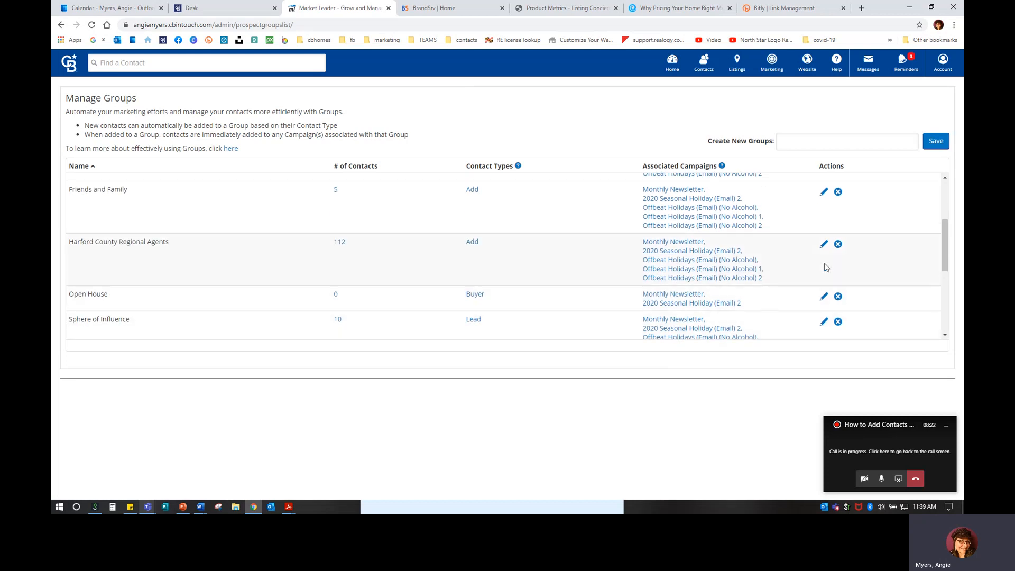
{"action": "left_click", "coordinate": [824, 246]}
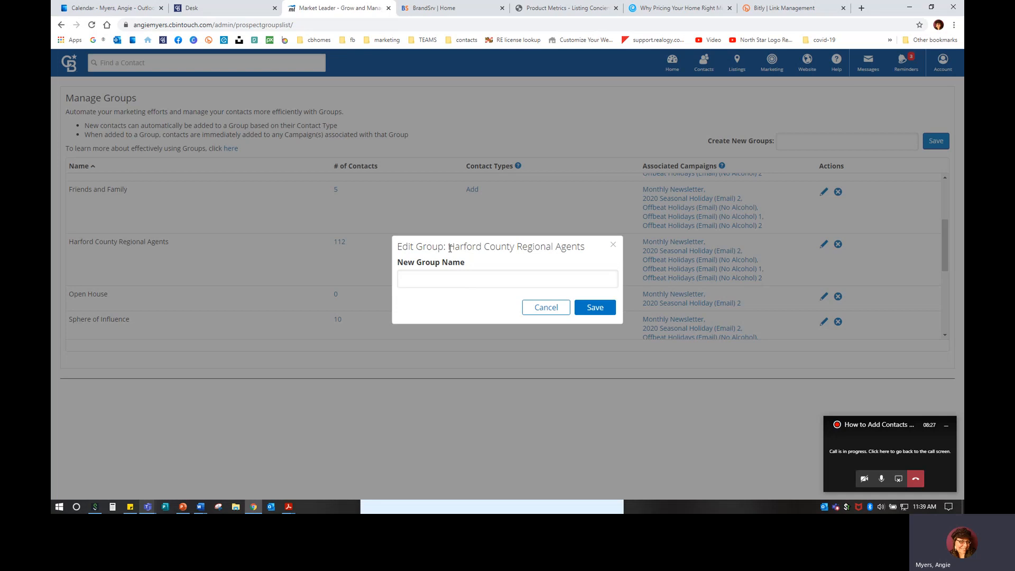
{"action": "left_click", "coordinate": [554, 285]}
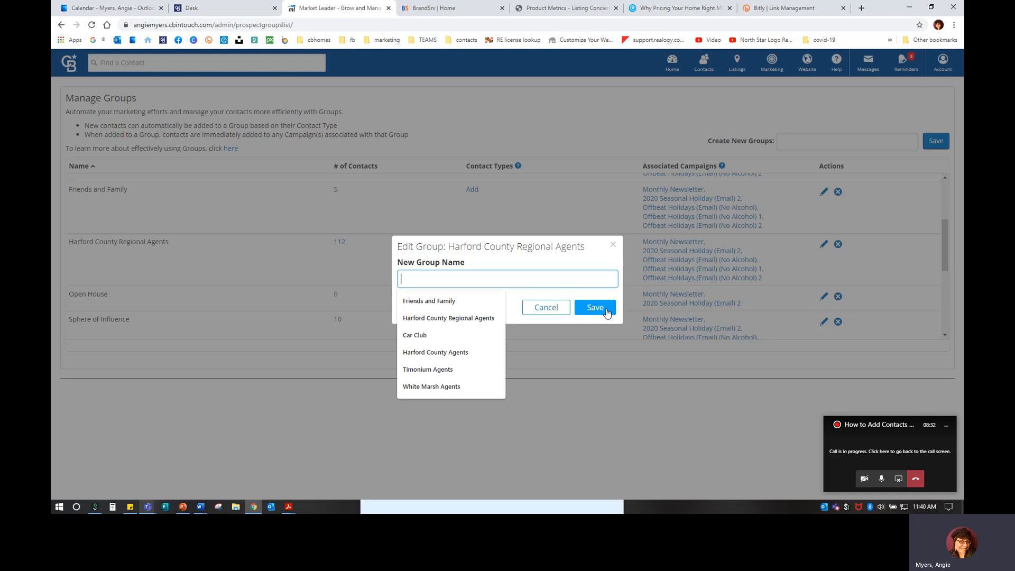
{"action": "left_click", "coordinate": [545, 308]}
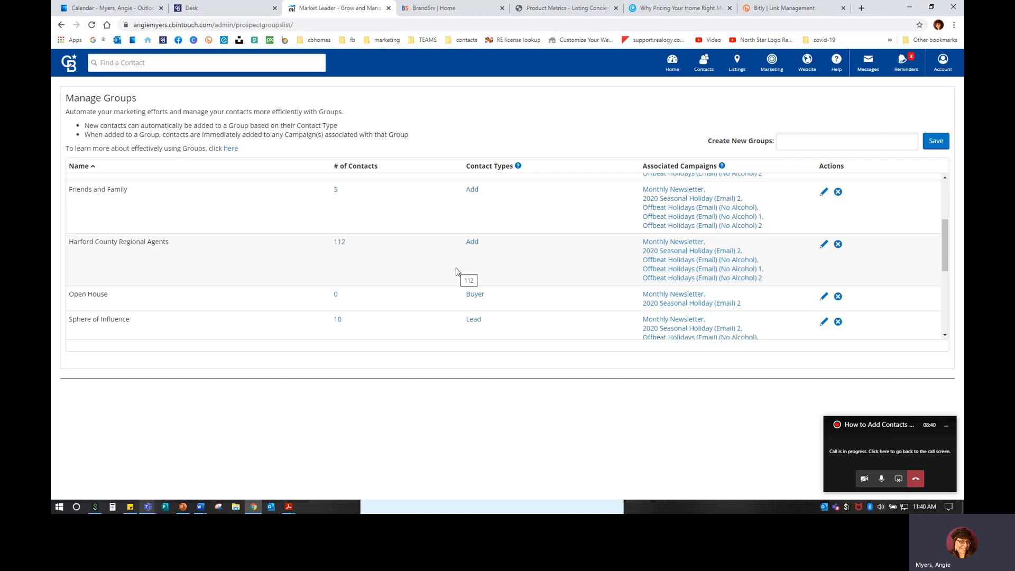
Begin deleting Harford County Regional Agents, review replacement groups, then cancel the deletion
{"action": "left_click", "coordinate": [837, 244]}
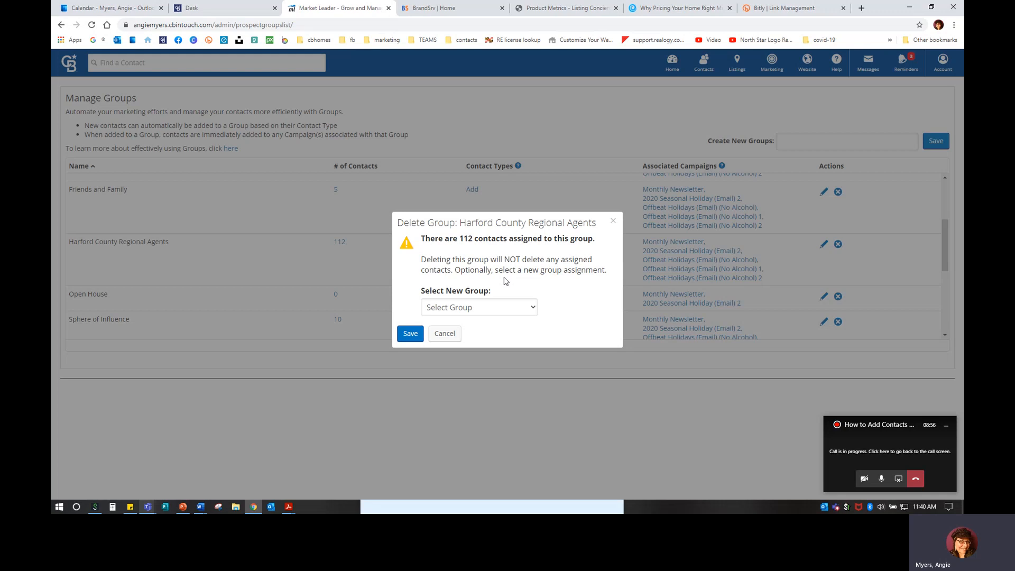
{"action": "left_click", "coordinate": [458, 306]}
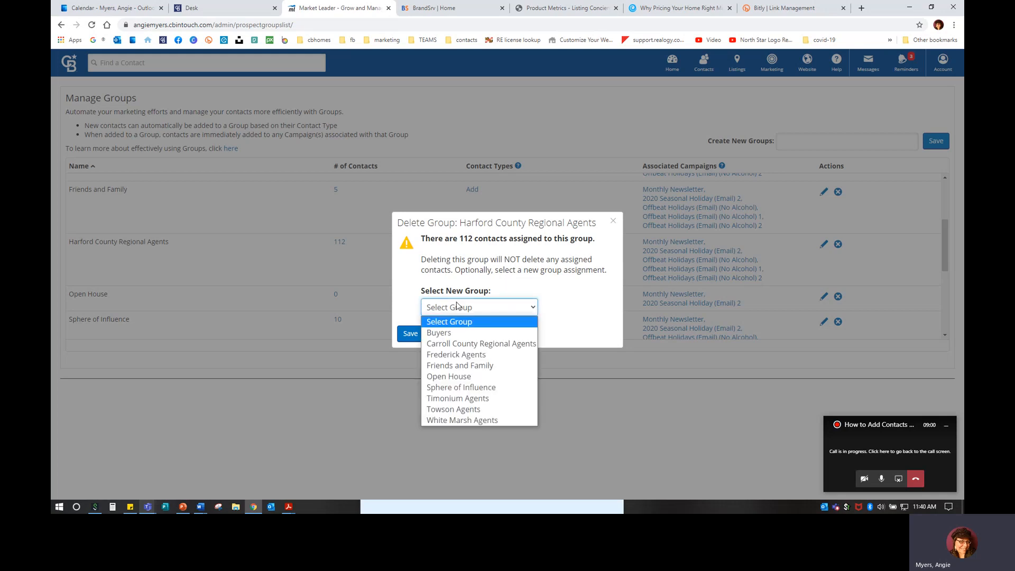
{"action": "left_click", "coordinate": [614, 222]}
{"action": "left_click", "coordinate": [613, 222]}
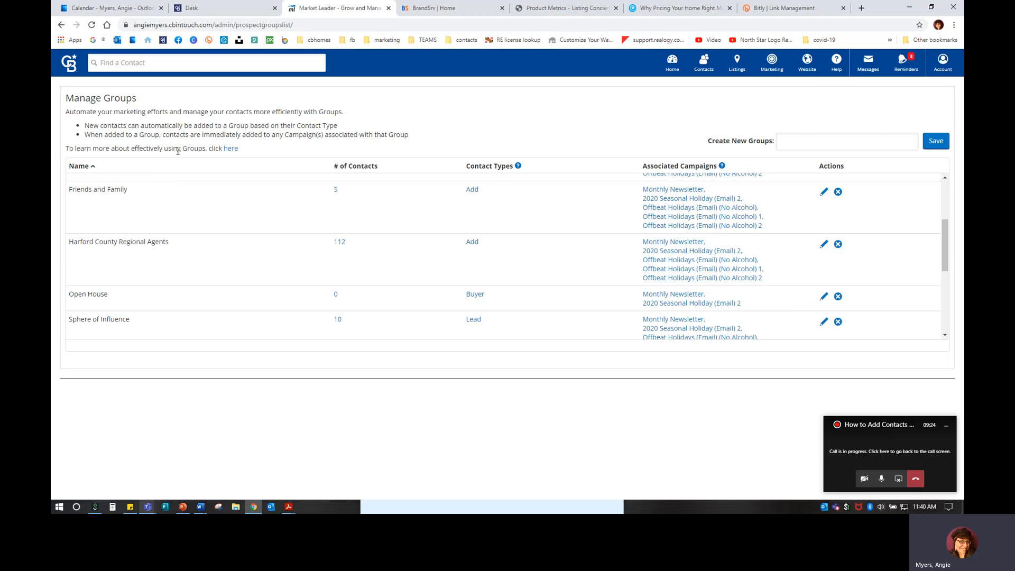
Open the Create and Manage Groups help article and read through its first sections
{"action": "left_click", "coordinate": [230, 150]}
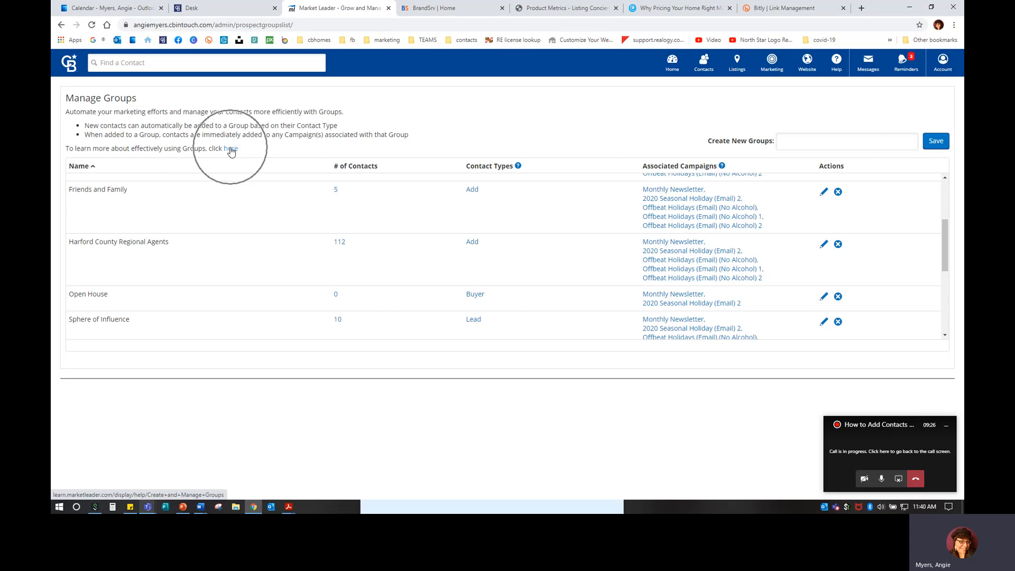
{"action": "left_click", "coordinate": [230, 150]}
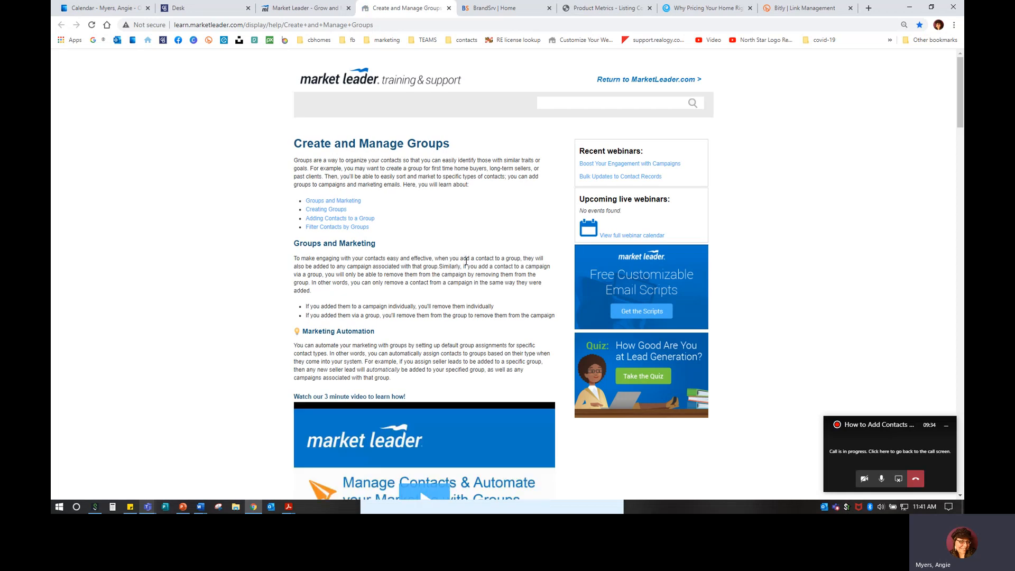
{"action": "scroll", "coordinate": [396, 265], "scroll_direction": "down", "scroll_amount": 5}
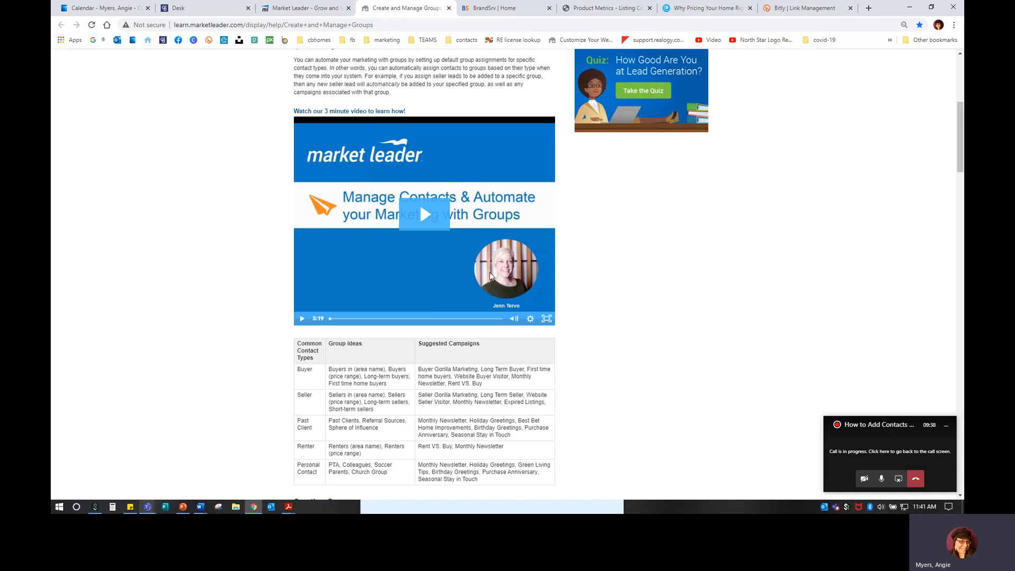
{"action": "scroll", "coordinate": [476, 269], "scroll_direction": "down", "scroll_amount": 3}
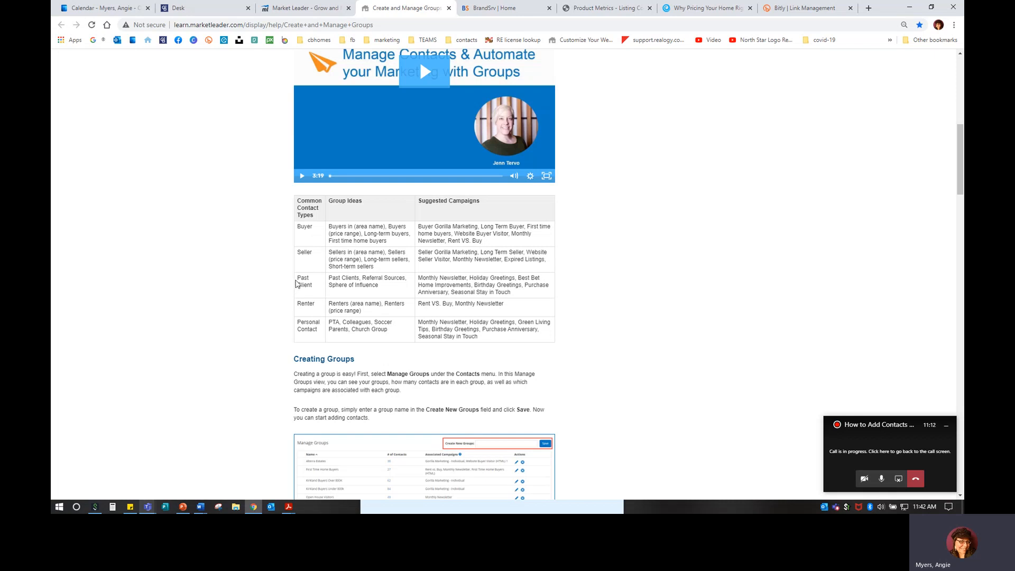
{"action": "scroll", "coordinate": [294, 295], "scroll_direction": "down", "scroll_amount": 5}
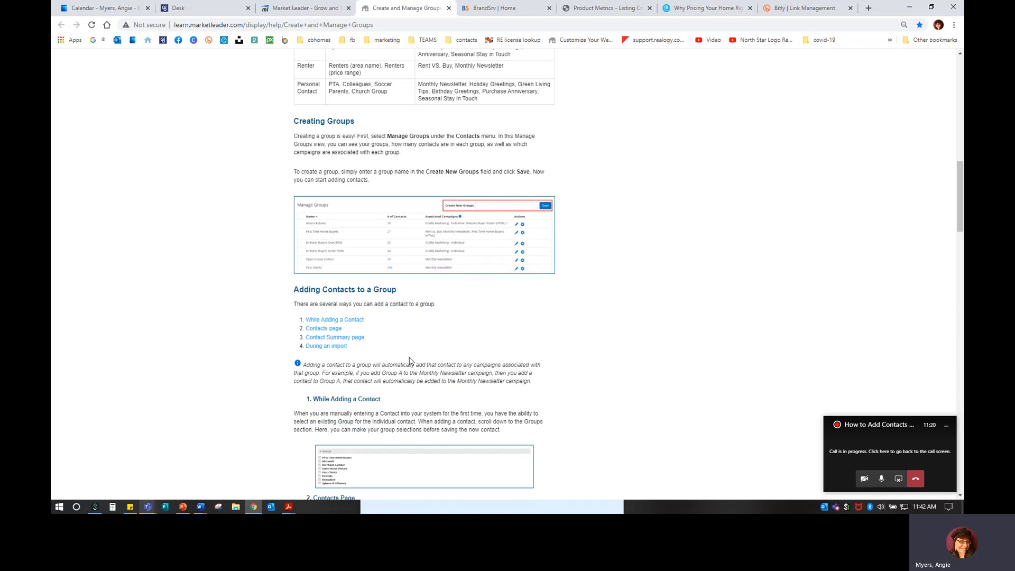
{"action": "scroll", "coordinate": [411, 361], "scroll_direction": "down", "scroll_amount": 3}
{"action": "scroll", "coordinate": [407, 349], "scroll_direction": "down", "scroll_amount": 10}
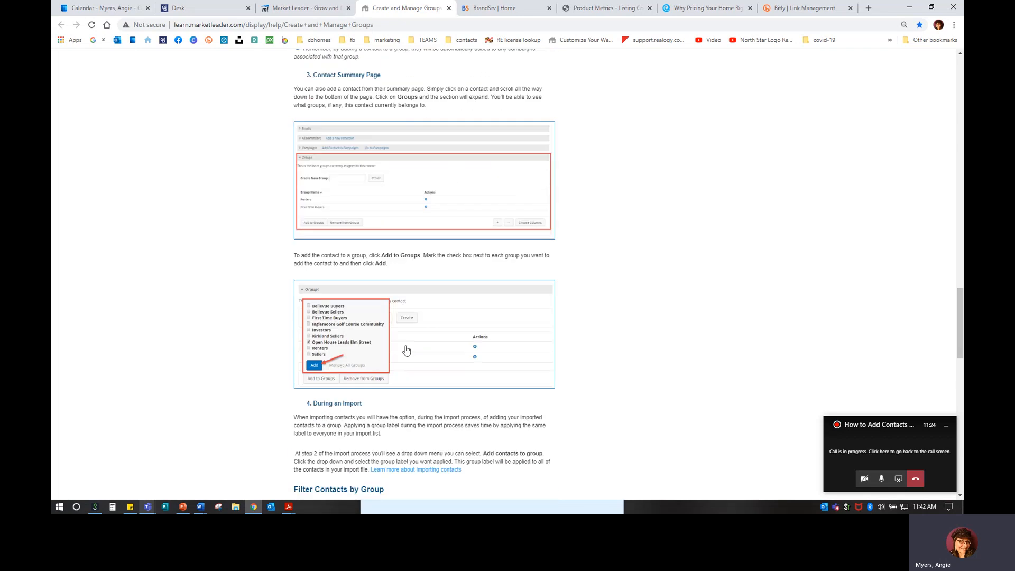
{"action": "scroll", "coordinate": [407, 349], "scroll_direction": "down", "scroll_amount": 5}
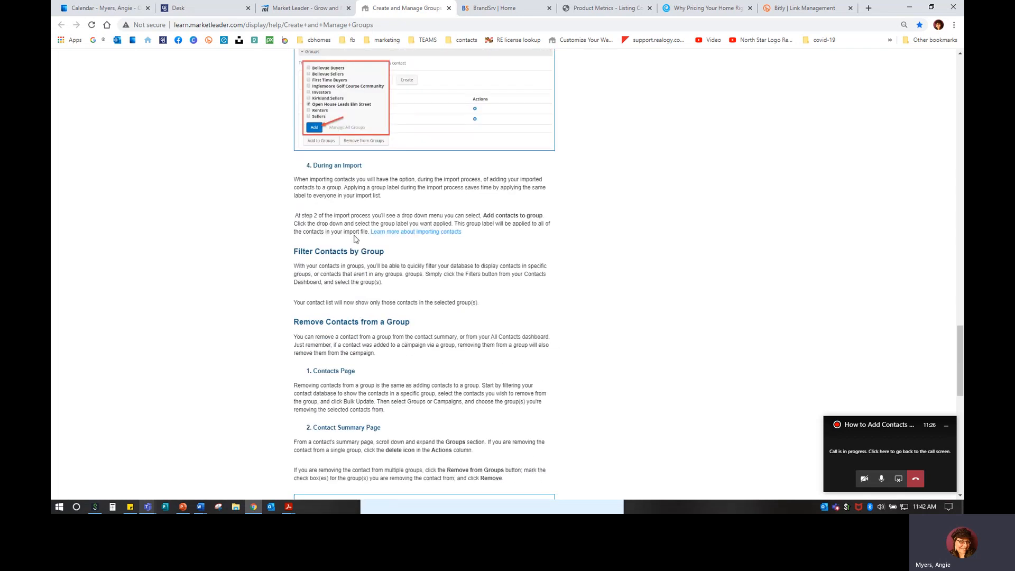
Continue down to Deleting a Group, Helpful Tips and the Additional Resources links
{"action": "scroll", "coordinate": [337, 338], "scroll_direction": "down", "scroll_amount": 3}
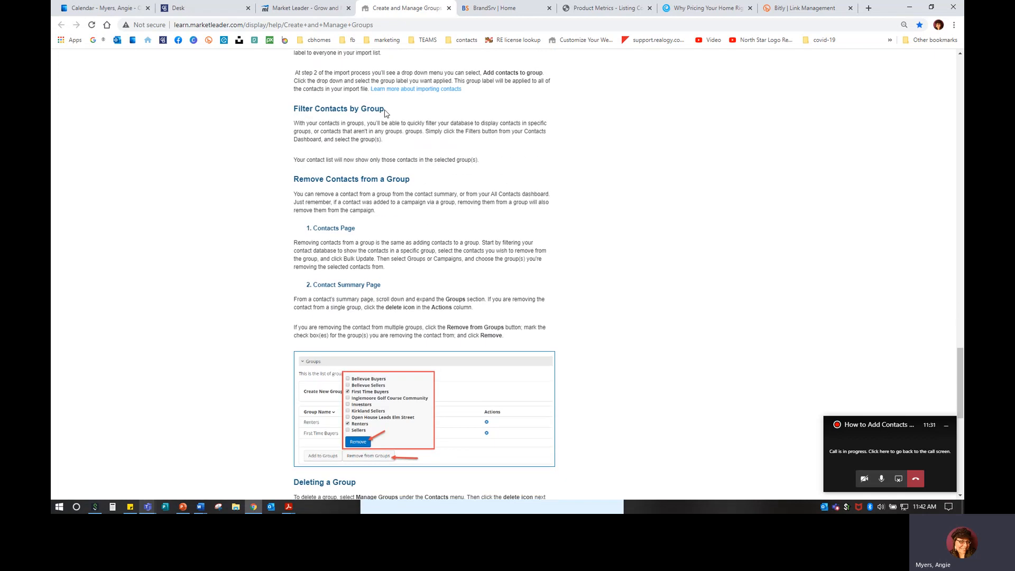
{"action": "scroll", "coordinate": [401, 337], "scroll_direction": "down", "scroll_amount": 5}
{"action": "scroll", "coordinate": [400, 337], "scroll_direction": "down", "scroll_amount": 3}
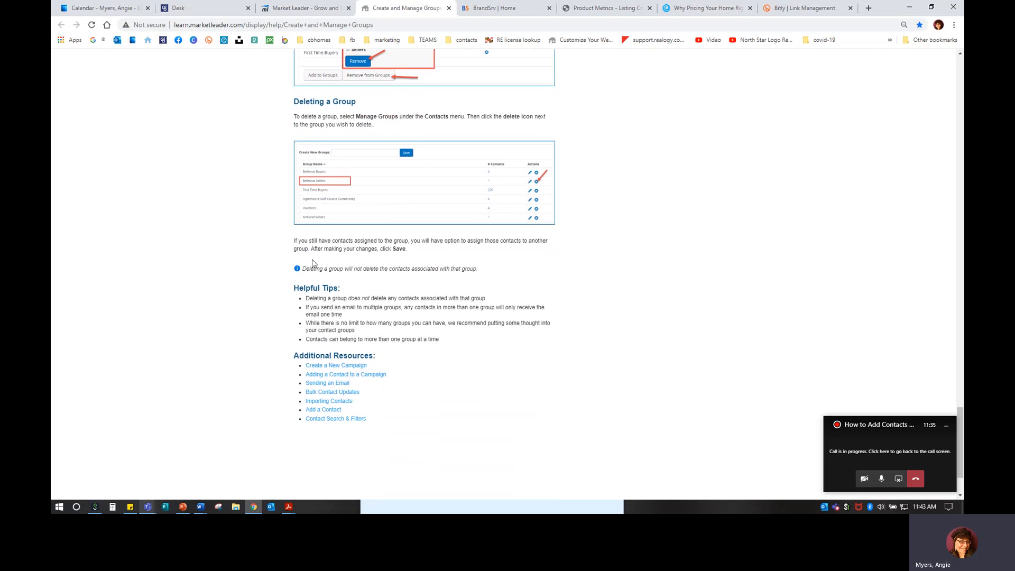
{"action": "scroll", "coordinate": [310, 284], "scroll_direction": "down", "scroll_amount": 1}
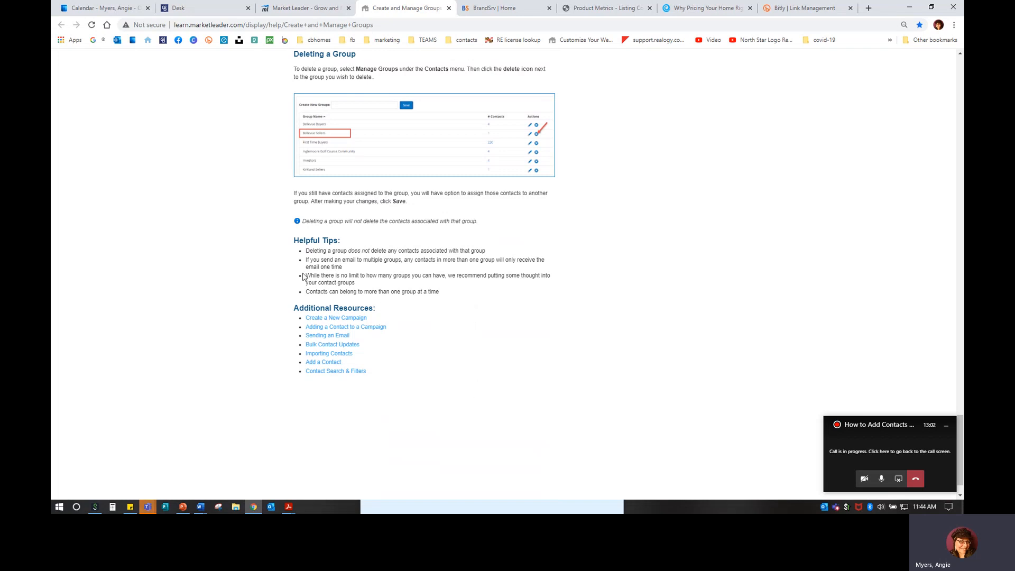
{"action": "left_click_drag", "start_coordinate": [275, 303], "coordinate": [422, 332]}
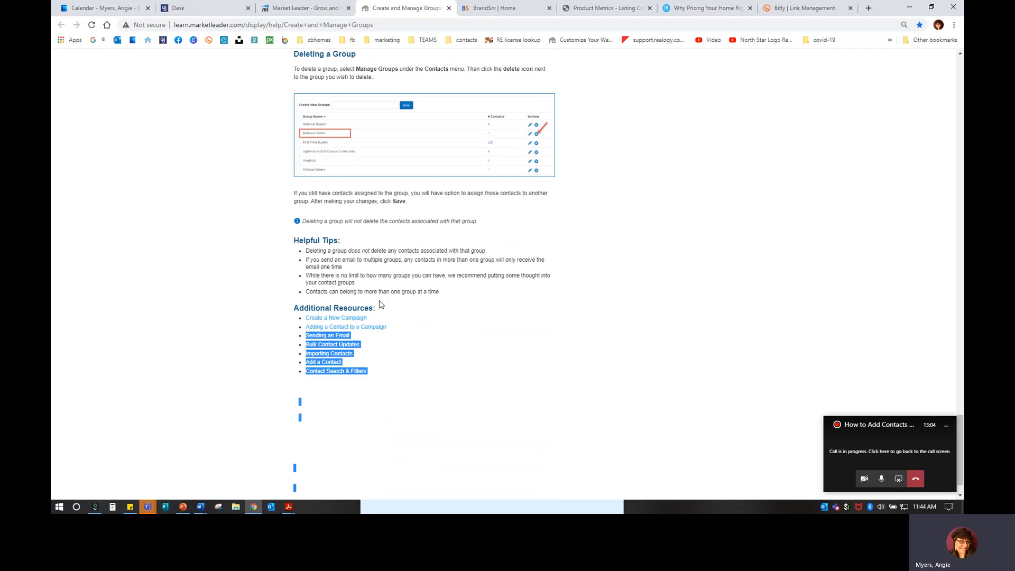
{"action": "left_click", "coordinate": [474, 339]}
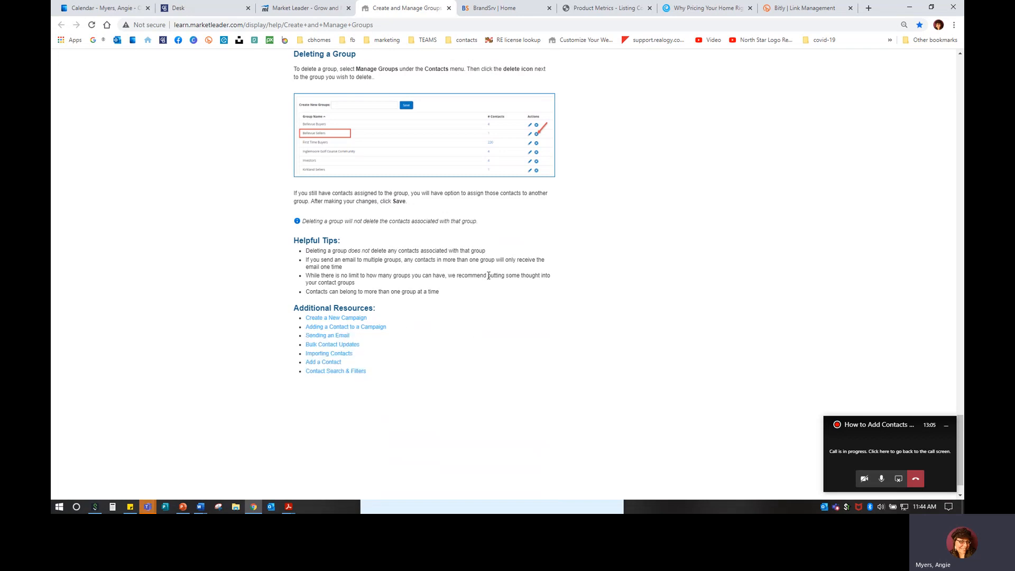
Return to Manage Groups, revisit the groups help article, then switch back to Manage Groups
{"action": "left_click", "coordinate": [305, 8]}
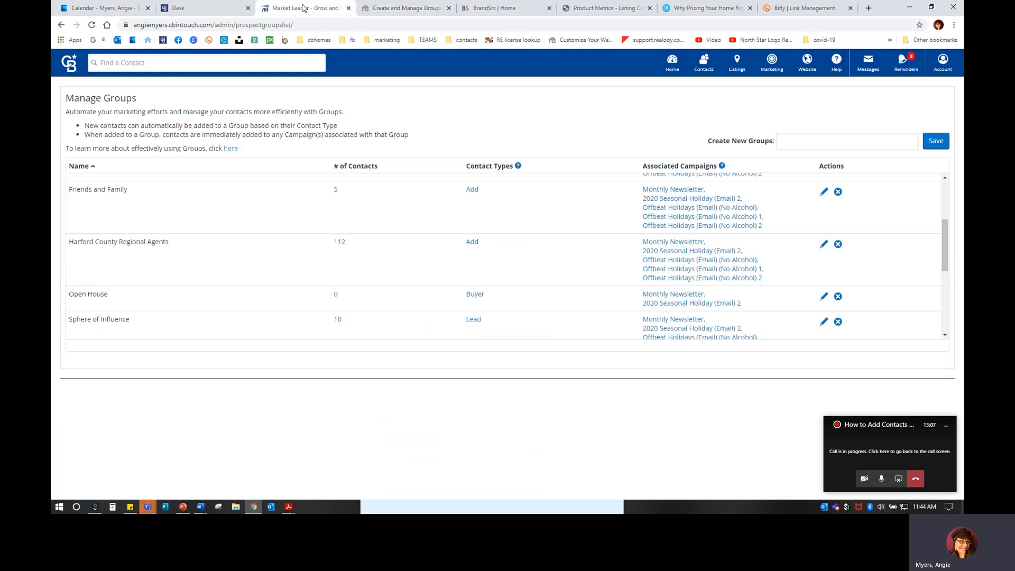
{"action": "left_click", "coordinate": [706, 65]}
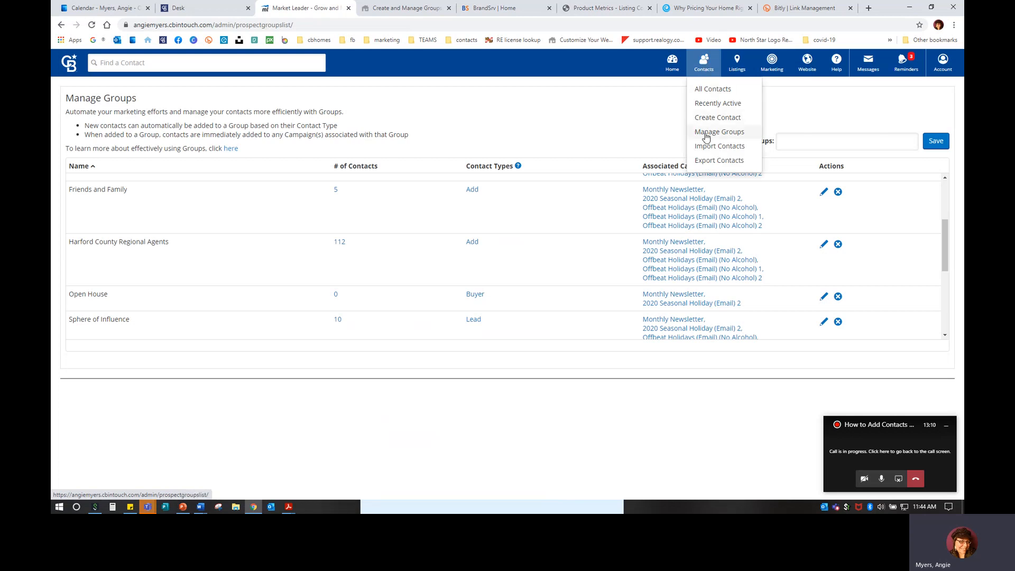
{"action": "left_click", "coordinate": [233, 149]}
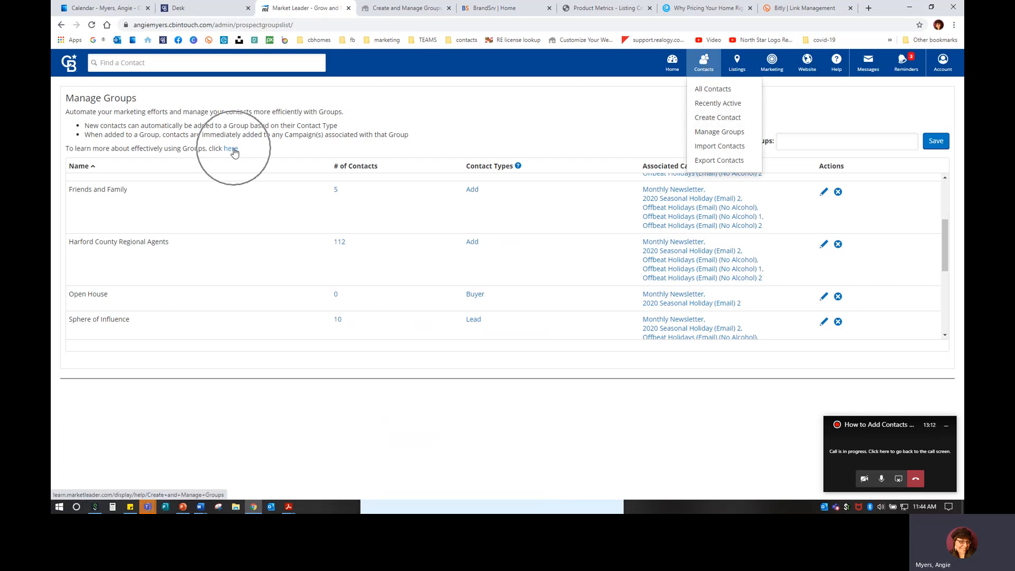
{"action": "scroll", "coordinate": [491, 288], "scroll_direction": "up", "scroll_amount": 6}
{"action": "scroll", "coordinate": [494, 296], "scroll_direction": "up", "scroll_amount": 15}
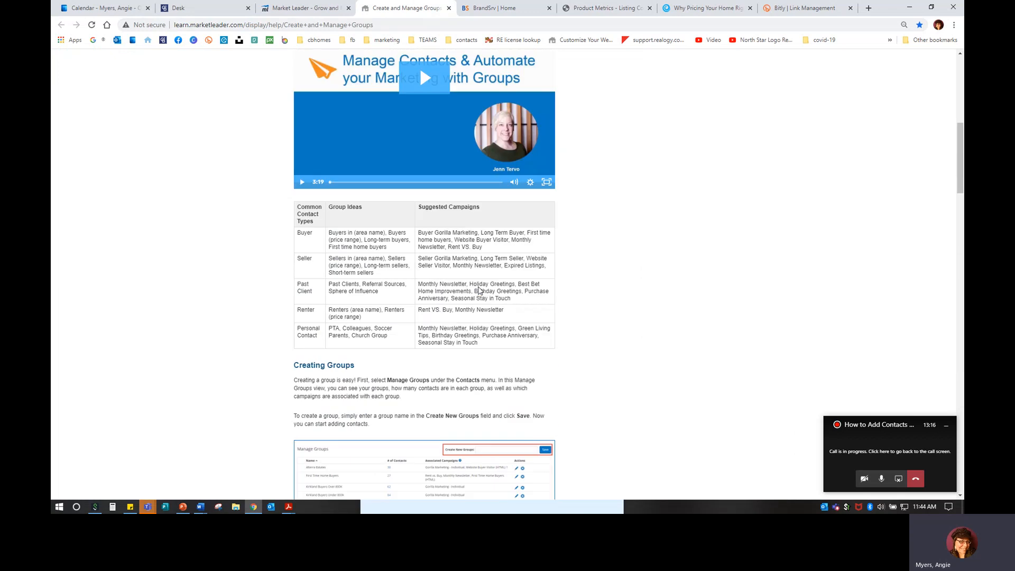
{"action": "left_click", "coordinate": [304, 8]}
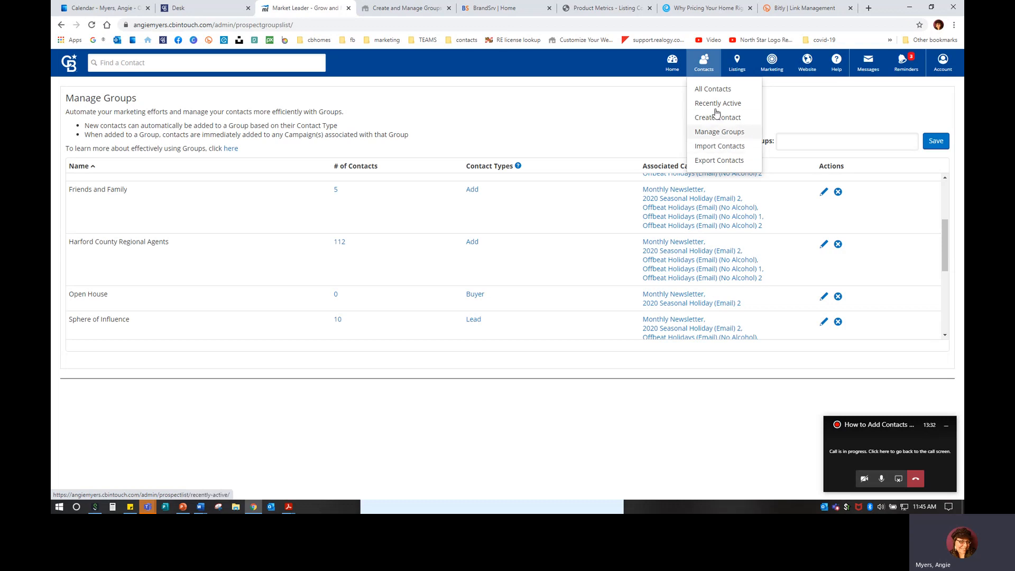
Go to Import Contacts and open the help tips for preparing an import list
{"action": "left_click", "coordinate": [713, 152]}
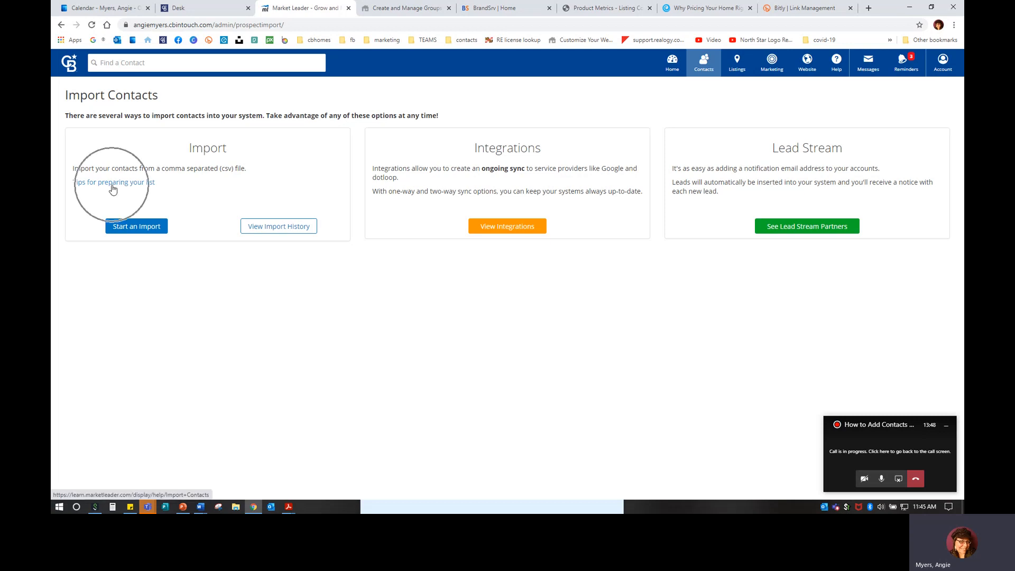
{"action": "key", "text": "ctrl"}
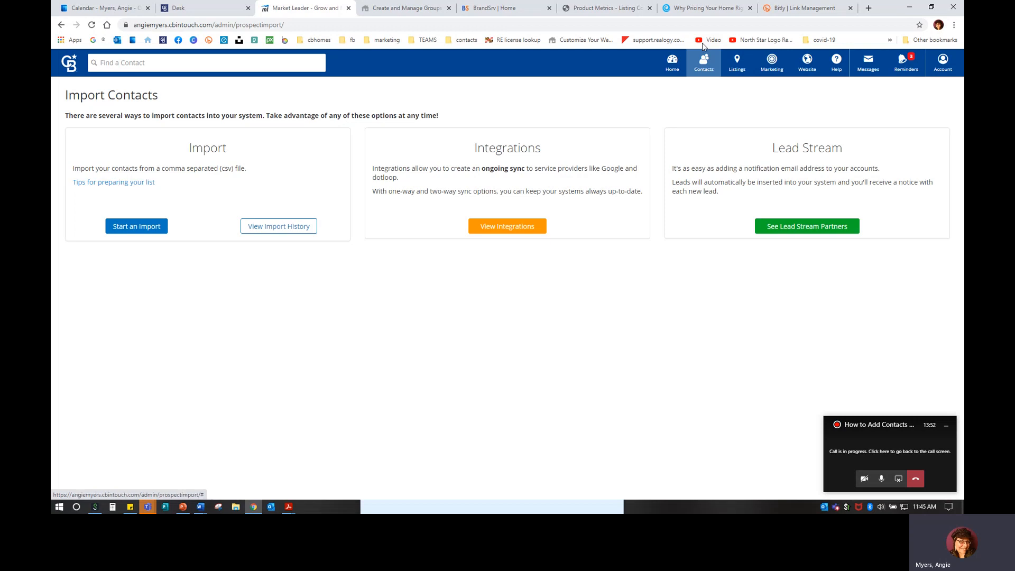
{"action": "mouse_move", "coordinate": [703, 70]}
{"action": "key", "text": "ctrl"}
{"action": "key", "text": "ctrl"}
{"action": "left_click", "coordinate": [124, 184]}
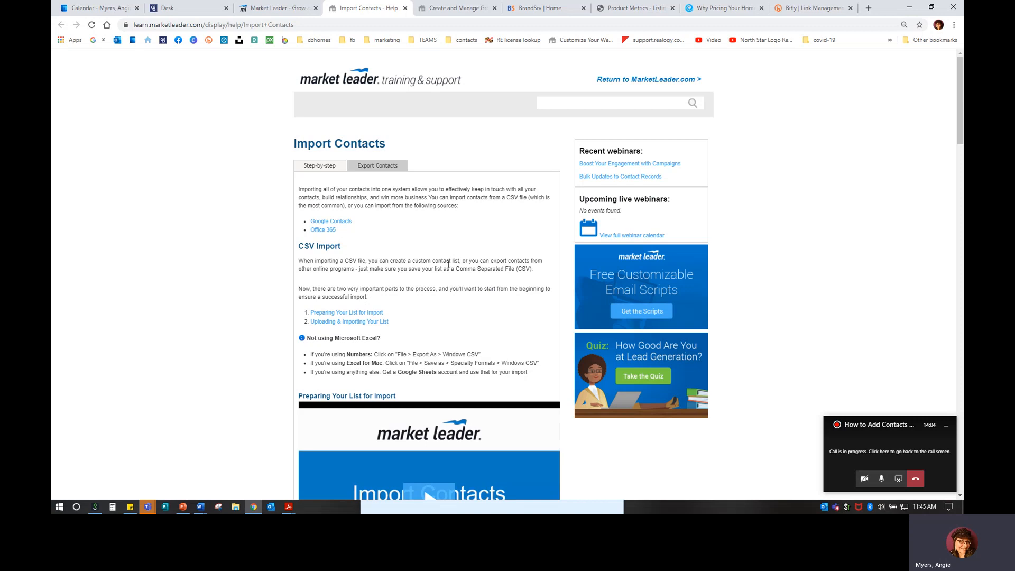
Read down through the Import Contacts help article's CSV, Google and Office 365 instructions
{"action": "scroll", "coordinate": [346, 210], "scroll_direction": "down", "scroll_amount": 3}
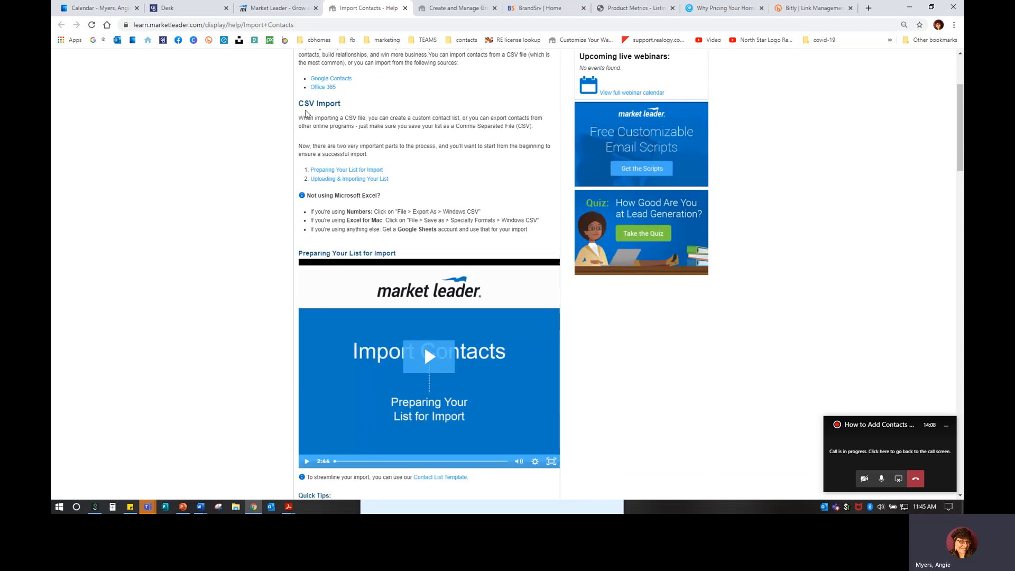
{"action": "scroll", "coordinate": [392, 309], "scroll_direction": "down", "scroll_amount": 3}
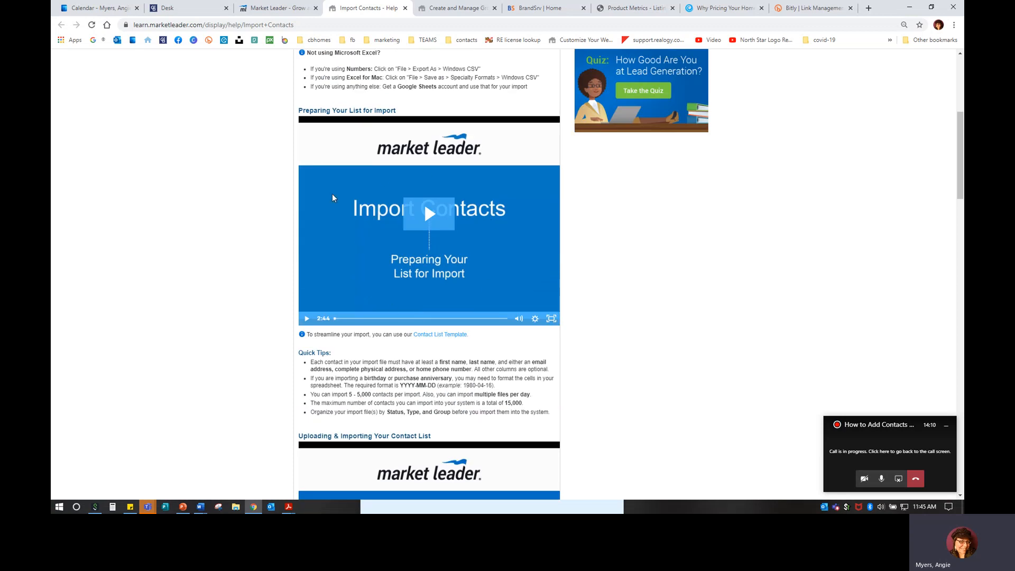
{"action": "scroll", "coordinate": [395, 318], "scroll_direction": "down", "scroll_amount": 1}
{"action": "scroll", "coordinate": [395, 319], "scroll_direction": "down", "scroll_amount": 5}
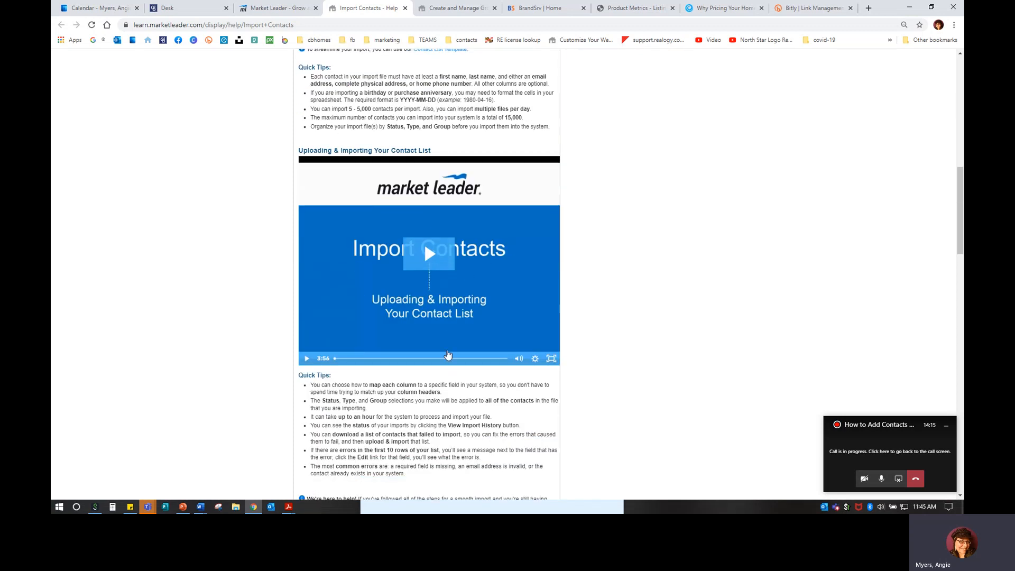
{"action": "scroll", "coordinate": [439, 325], "scroll_direction": "down", "scroll_amount": 3}
{"action": "scroll", "coordinate": [438, 325], "scroll_direction": "down", "scroll_amount": 6}
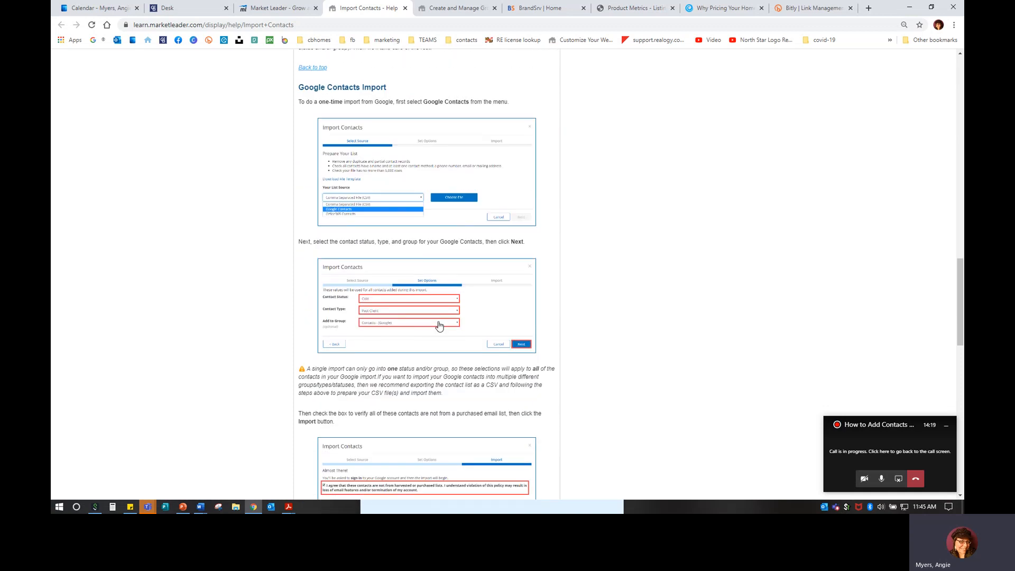
{"action": "scroll", "coordinate": [439, 325], "scroll_direction": "down", "scroll_amount": 7}
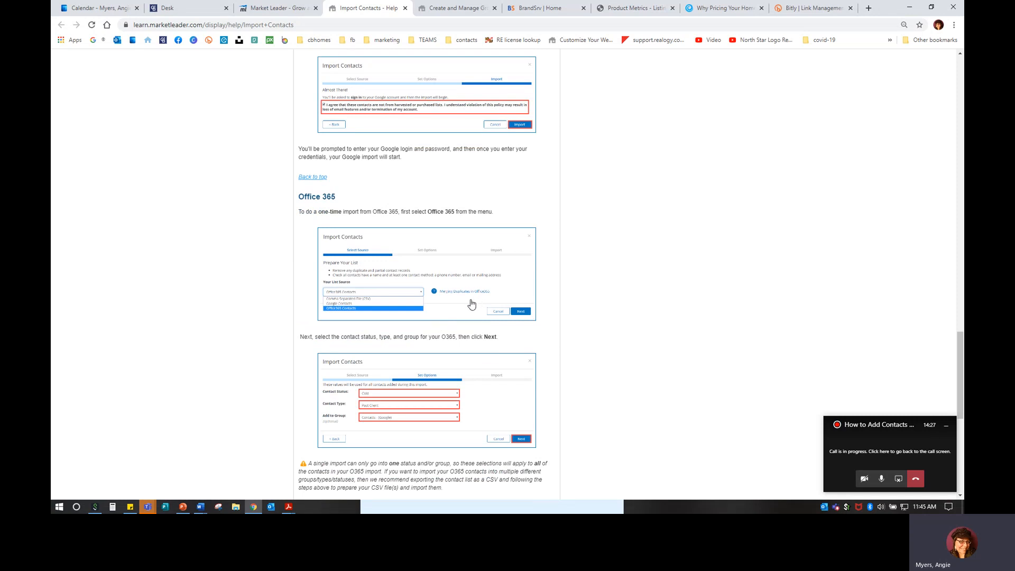
{"action": "scroll", "coordinate": [470, 302], "scroll_direction": "down", "scroll_amount": 6}
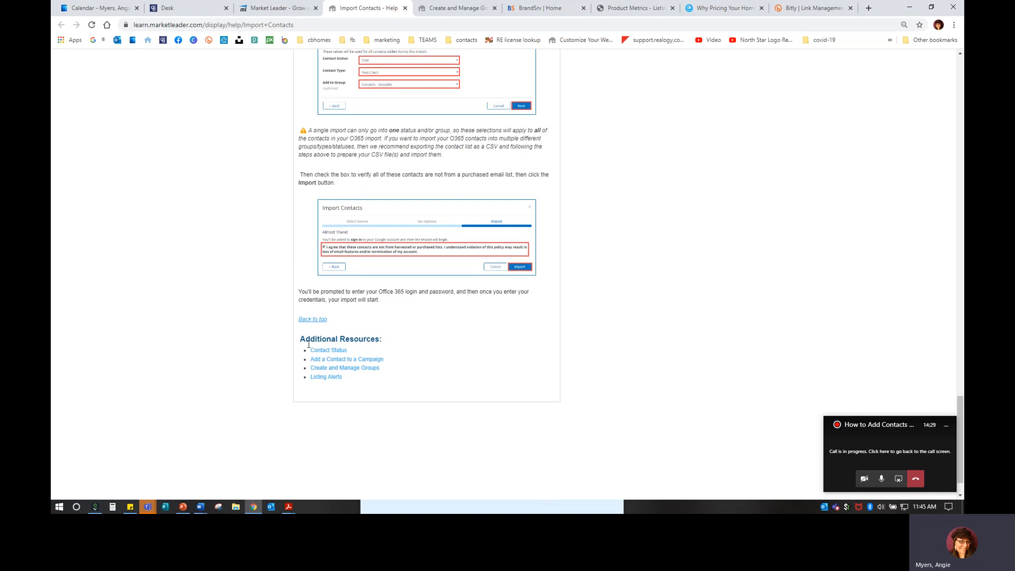
Switch to the Market Leader tab and back, then scroll the help article upward
{"action": "left_click", "coordinate": [273, 9]}
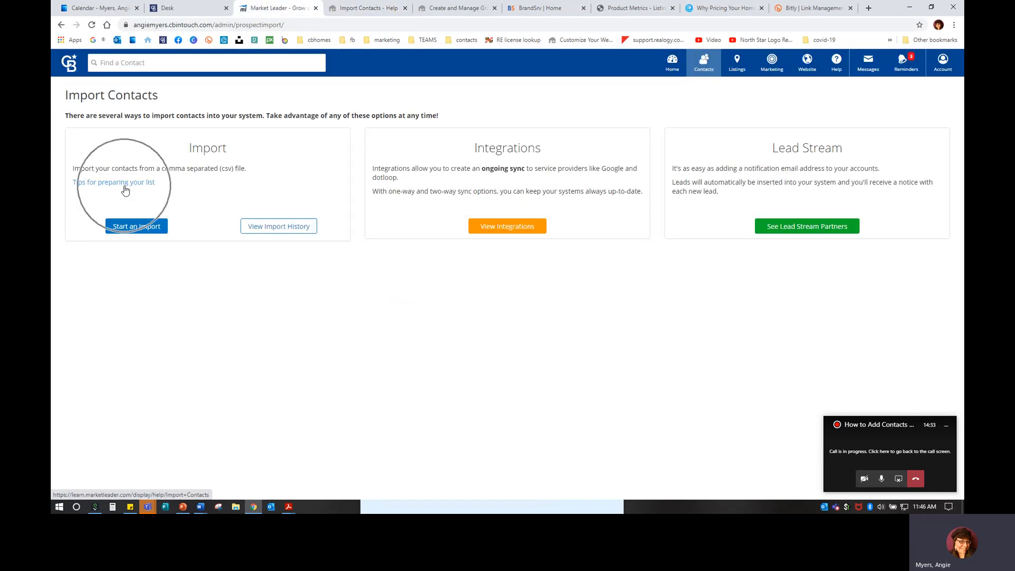
{"action": "left_click", "coordinate": [382, 9]}
{"action": "scroll", "coordinate": [456, 191], "scroll_direction": "up", "scroll_amount": 15}
{"action": "scroll", "coordinate": [456, 190], "scroll_direction": "up", "scroll_amount": 10}
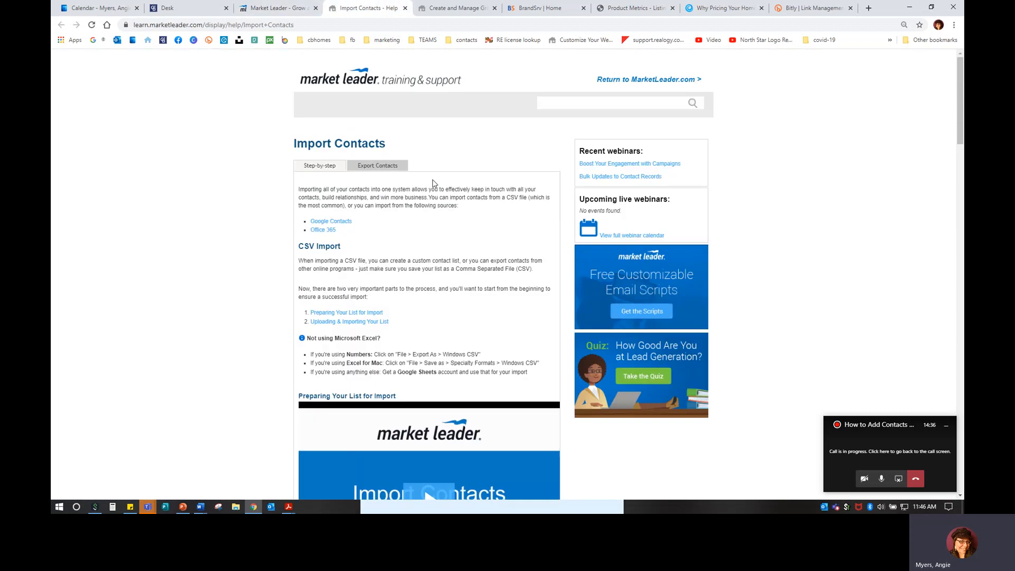
Start an import on the Market Leader tab and download the ml-import-template.csv template
{"action": "left_click", "coordinate": [297, 10]}
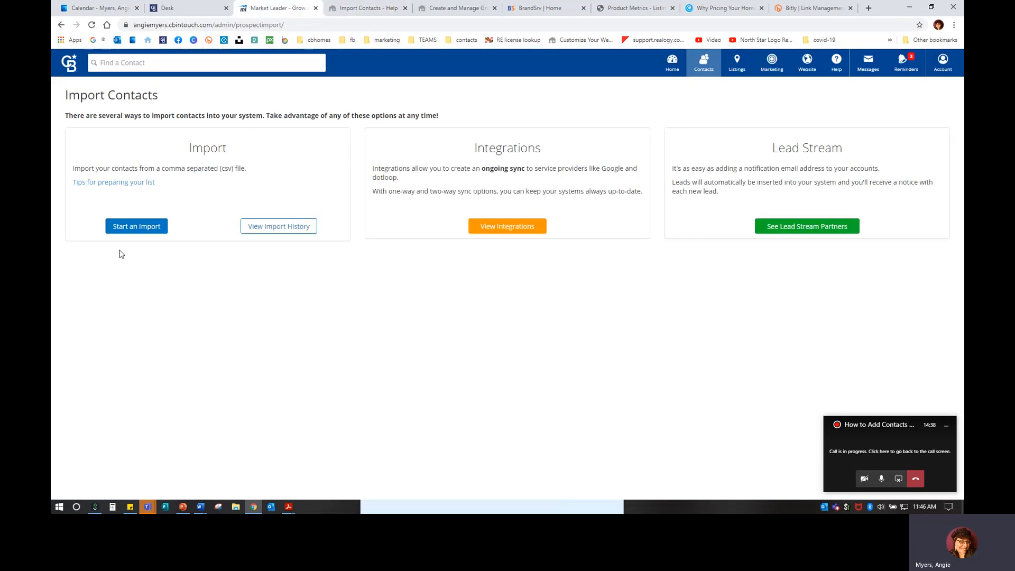
{"action": "left_click", "coordinate": [123, 231]}
{"action": "left_click", "coordinate": [125, 227]}
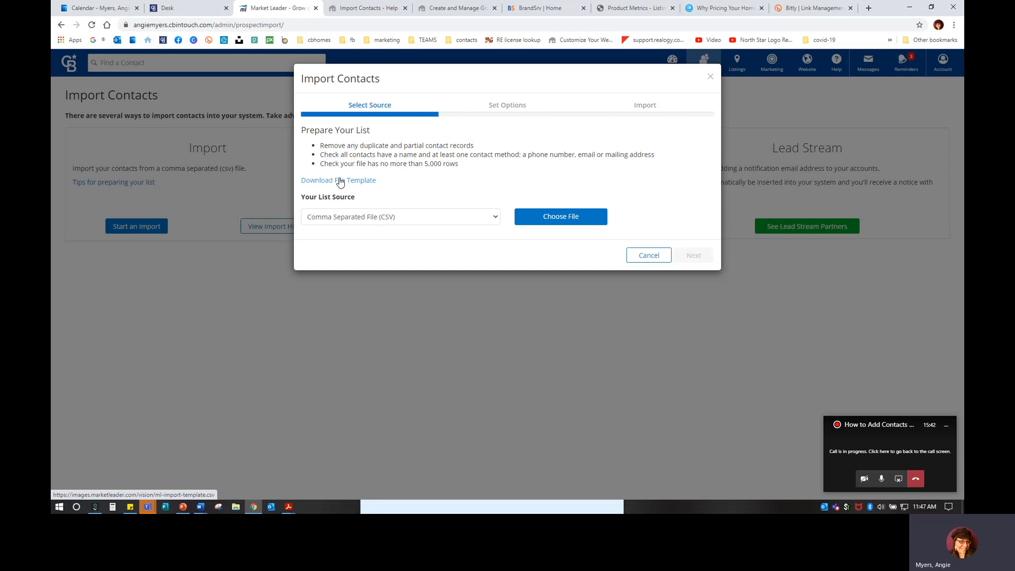
{"action": "left_click", "coordinate": [340, 182]}
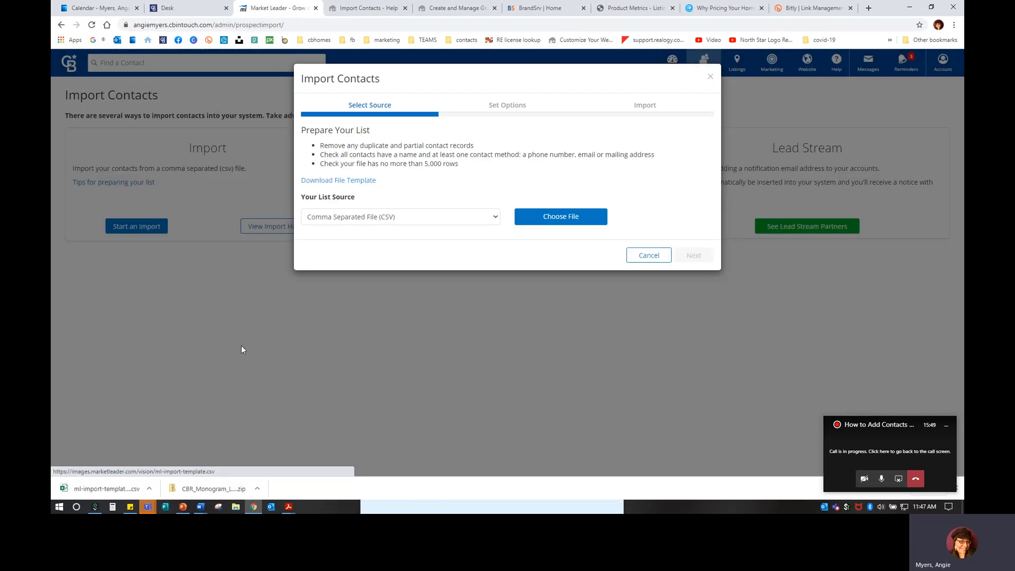
Open ml-import-template.csv in Excel, widen column A for FirstName, then minimize Excel
{"action": "left_click", "coordinate": [106, 488]}
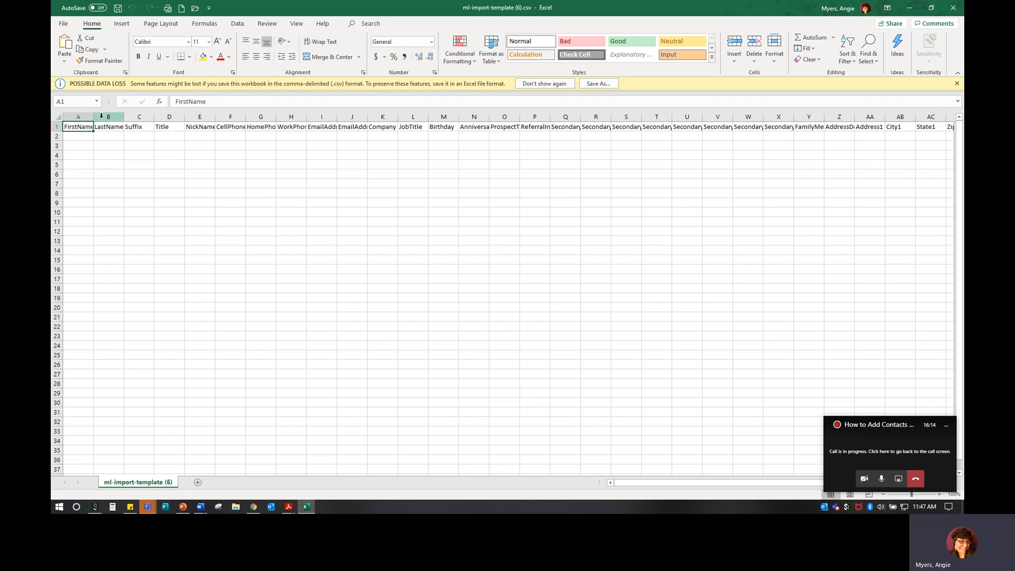
{"action": "left_click_drag", "start_coordinate": [94, 117], "coordinate": [285, 120]}
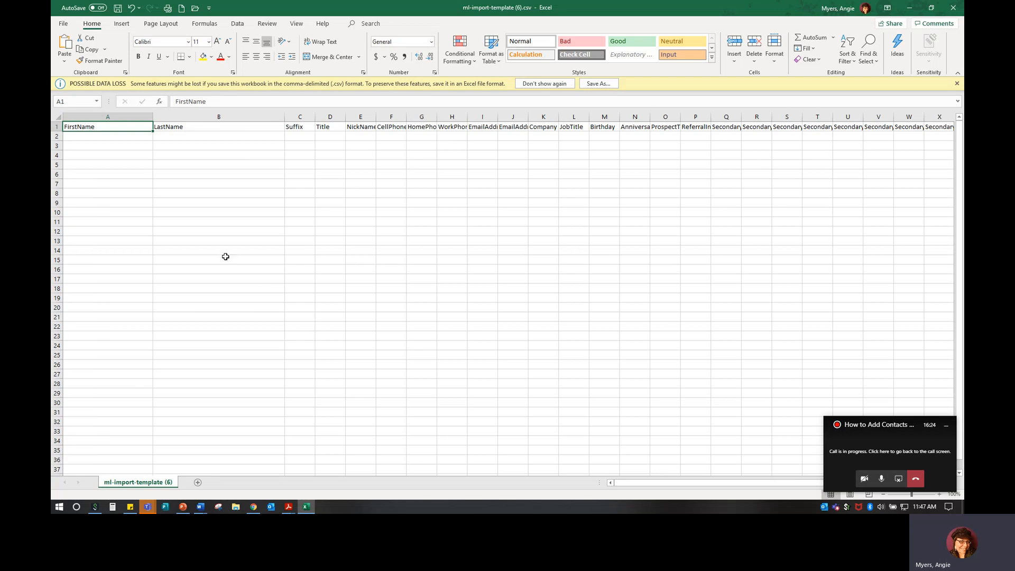
{"action": "left_click", "coordinate": [100, 144]}
{"action": "left_click", "coordinate": [103, 129]}
{"action": "left_click", "coordinate": [909, 7]}
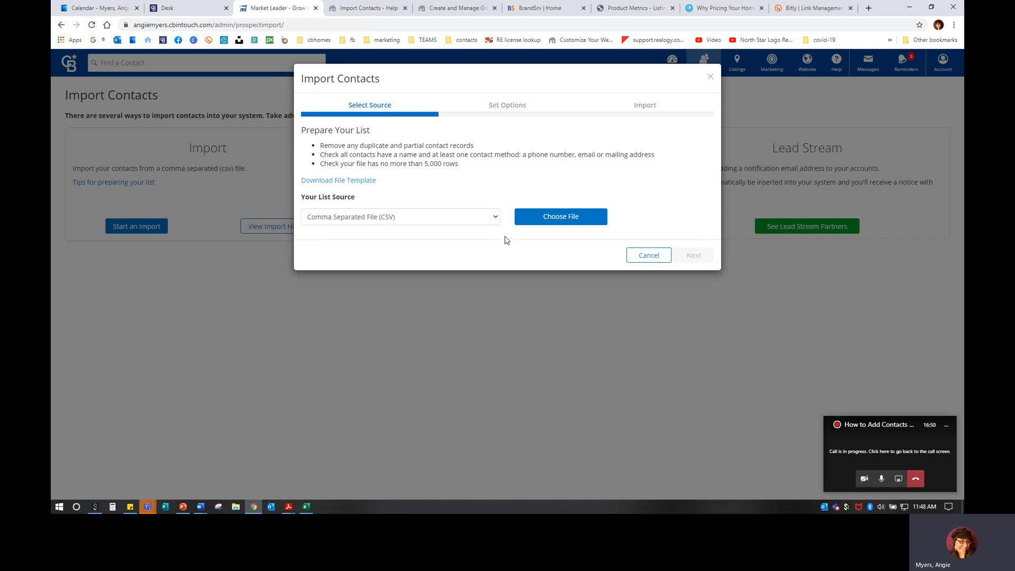
Review the Your List Source options keeping CSV, then cancel the Import Contacts dialog
{"action": "left_click", "coordinate": [404, 221]}
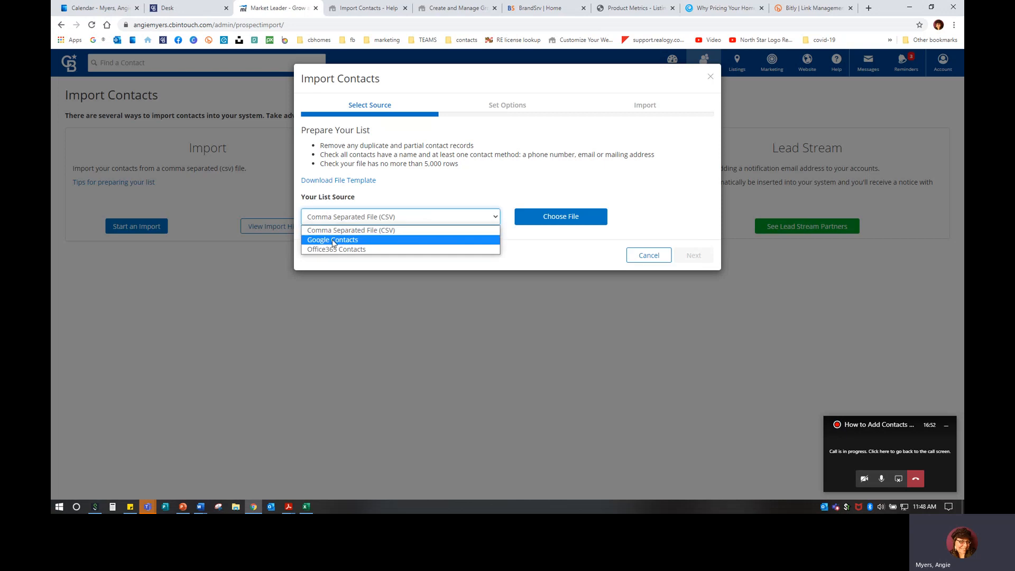
{"action": "left_click", "coordinate": [490, 328]}
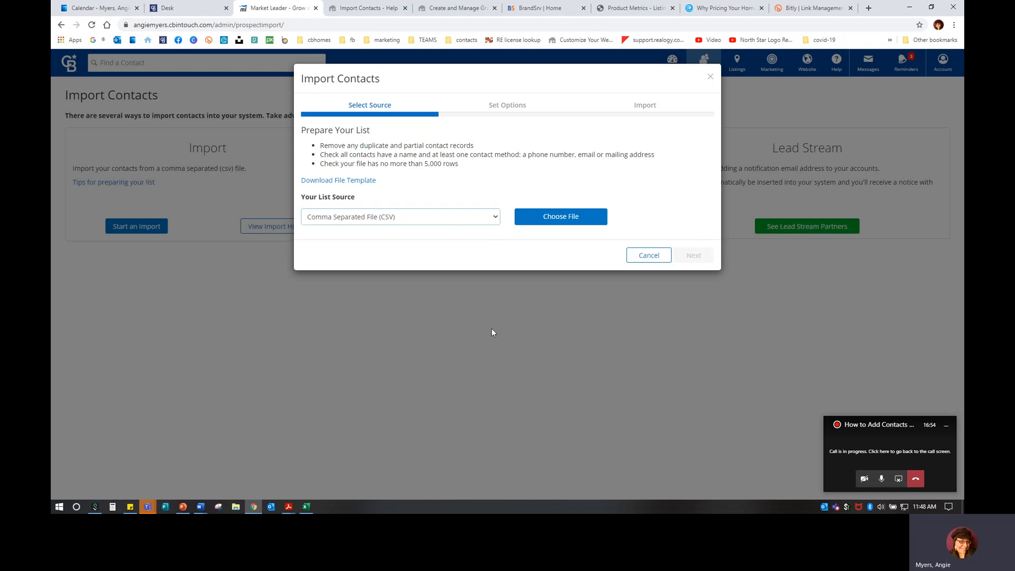
{"action": "left_click", "coordinate": [662, 259]}
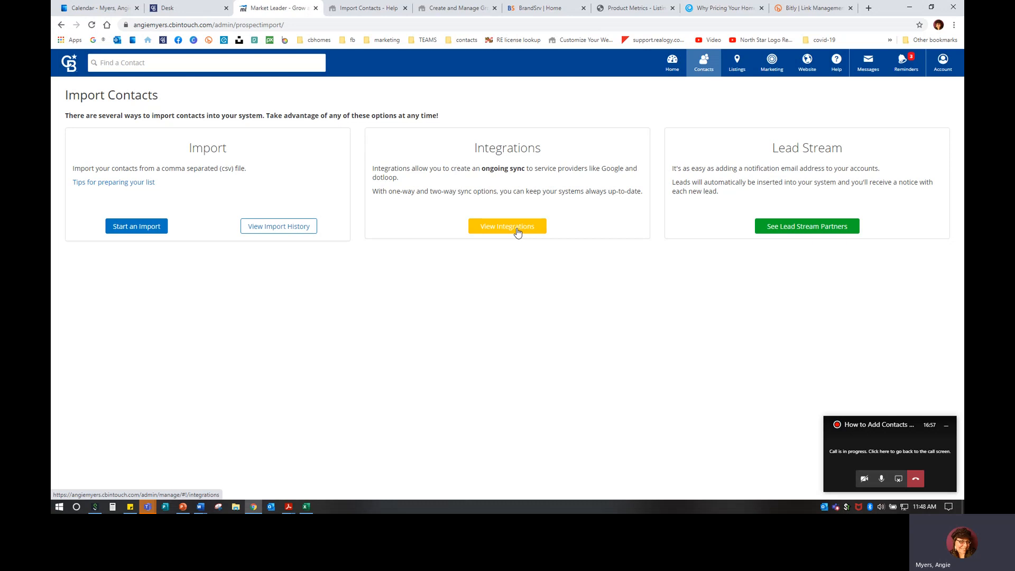
{"action": "left_click", "coordinate": [517, 231]}
{"action": "left_click", "coordinate": [517, 232]}
{"action": "key", "text": "ctrl"}
Open View Integrations and browse the sync services and Lead Stream partner tiles
{"action": "left_click", "coordinate": [499, 228]}
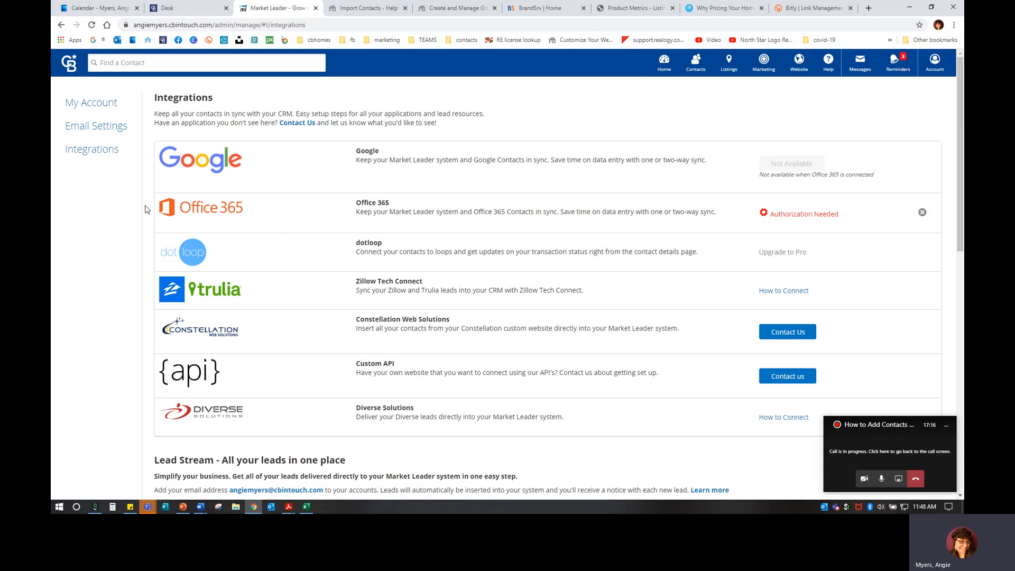
{"action": "scroll", "coordinate": [431, 347], "scroll_direction": "down", "scroll_amount": 1}
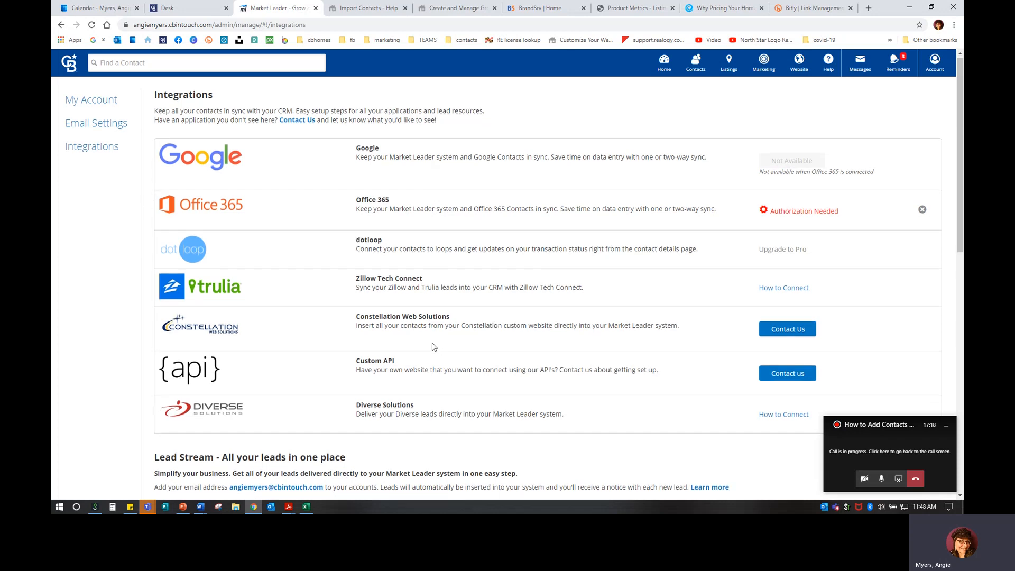
{"action": "scroll", "coordinate": [343, 334], "scroll_direction": "down", "scroll_amount": 2}
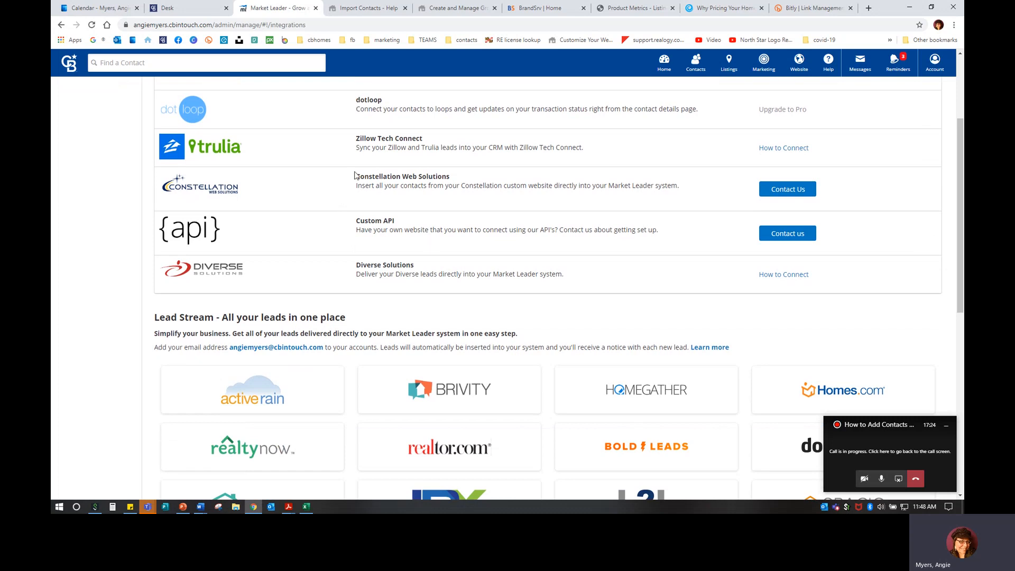
{"action": "scroll", "coordinate": [392, 340], "scroll_direction": "down", "scroll_amount": 5}
{"action": "mouse_move", "coordinate": [358, 340]}
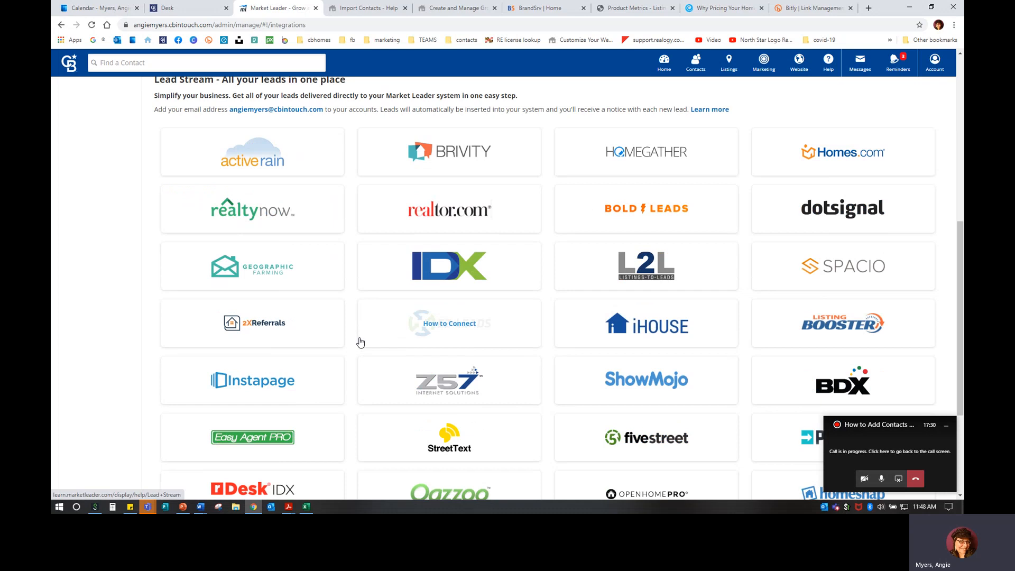
{"action": "scroll", "coordinate": [358, 343], "scroll_direction": "down", "scroll_amount": 3}
{"action": "scroll", "coordinate": [601, 383], "scroll_direction": "up", "scroll_amount": 2}
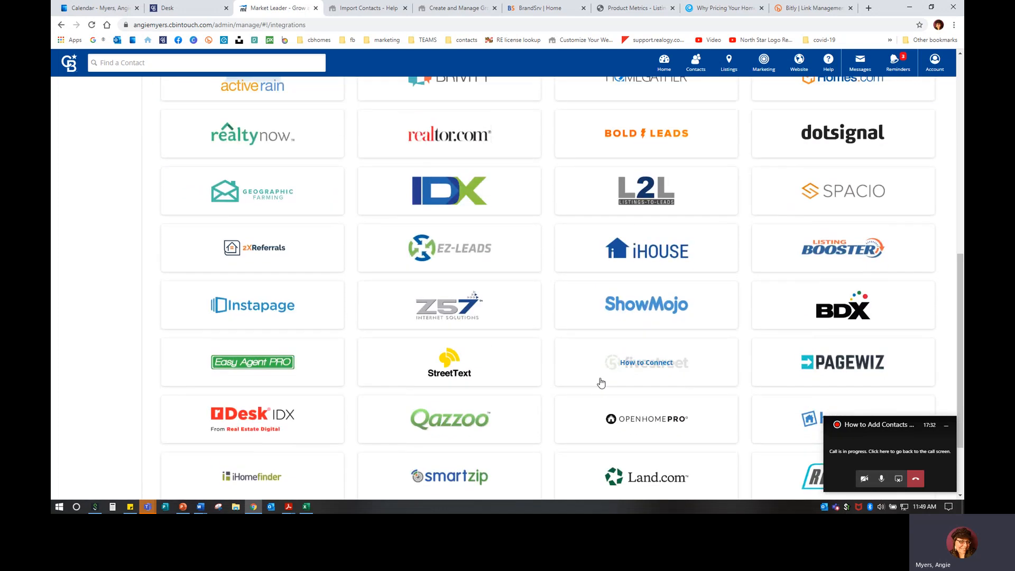
{"action": "scroll", "coordinate": [601, 382], "scroll_direction": "up", "scroll_amount": 1}
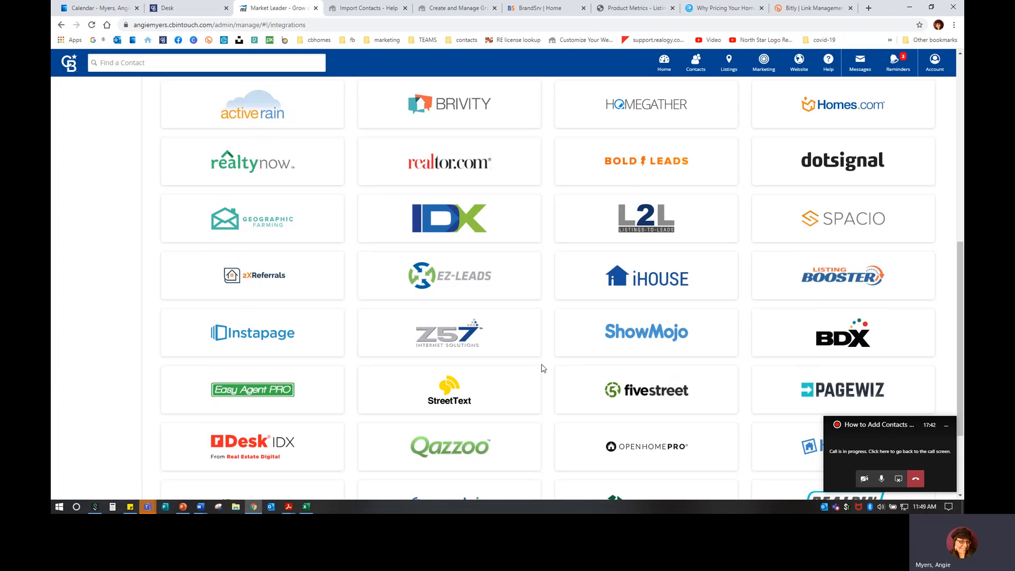
{"action": "scroll", "coordinate": [546, 367], "scroll_direction": "up", "scroll_amount": 3}
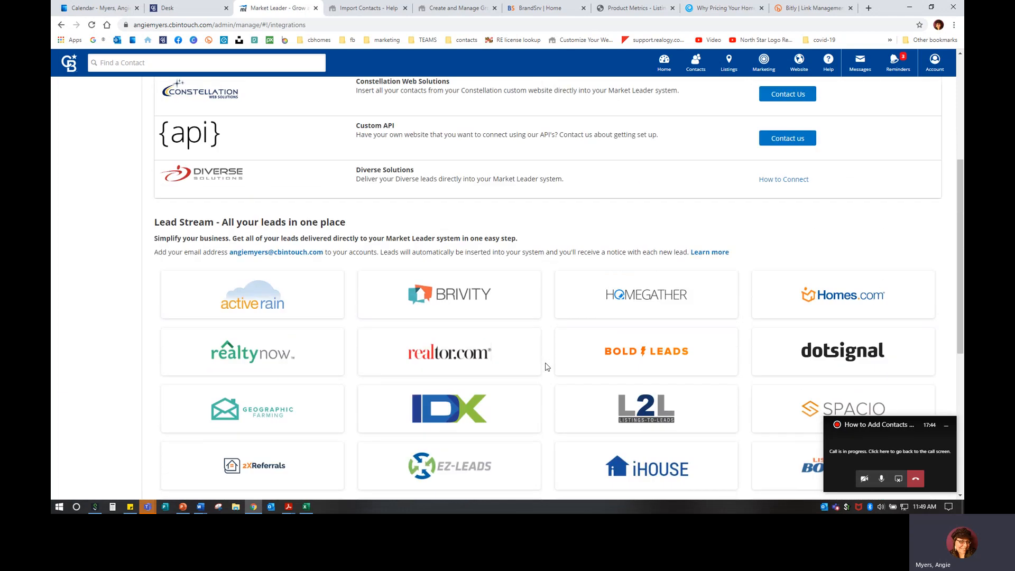
{"action": "scroll", "coordinate": [546, 365], "scroll_direction": "up", "scroll_amount": 3}
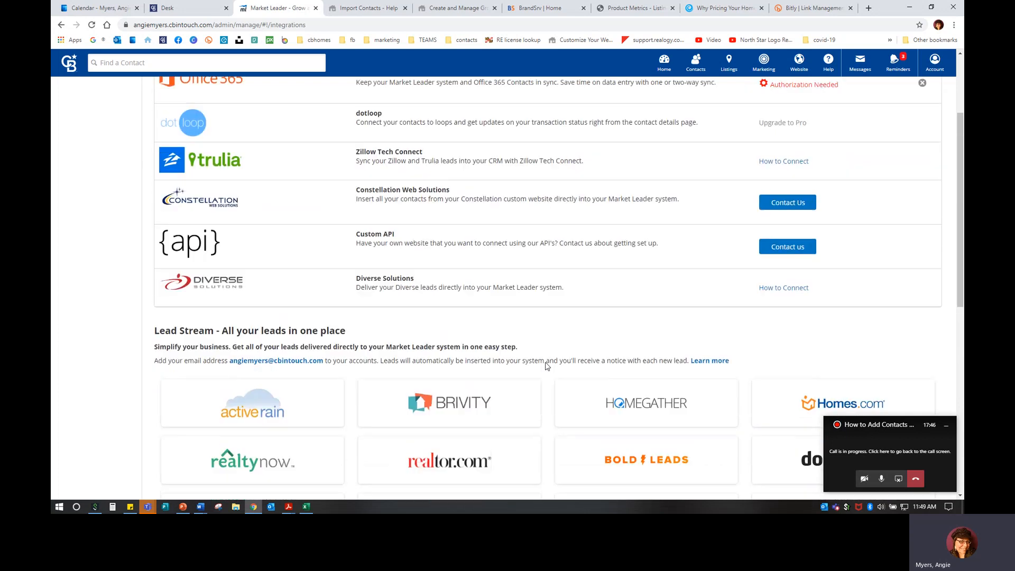
{"action": "scroll", "coordinate": [621, 293], "scroll_direction": "down", "scroll_amount": 4}
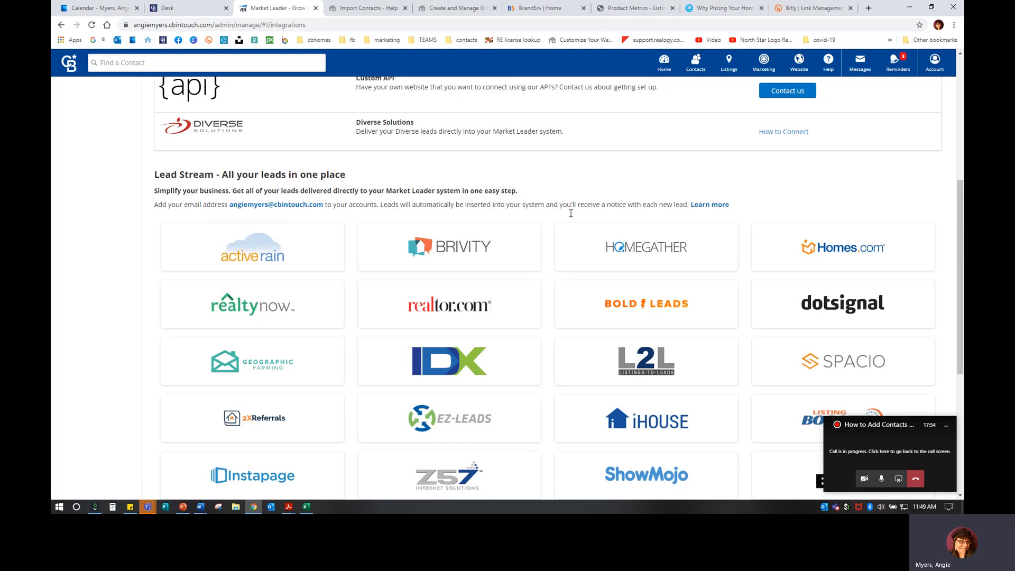
{"action": "scroll", "coordinate": [565, 304], "scroll_direction": "up", "scroll_amount": 4}
{"action": "scroll", "coordinate": [570, 302], "scroll_direction": "up", "scroll_amount": 2}
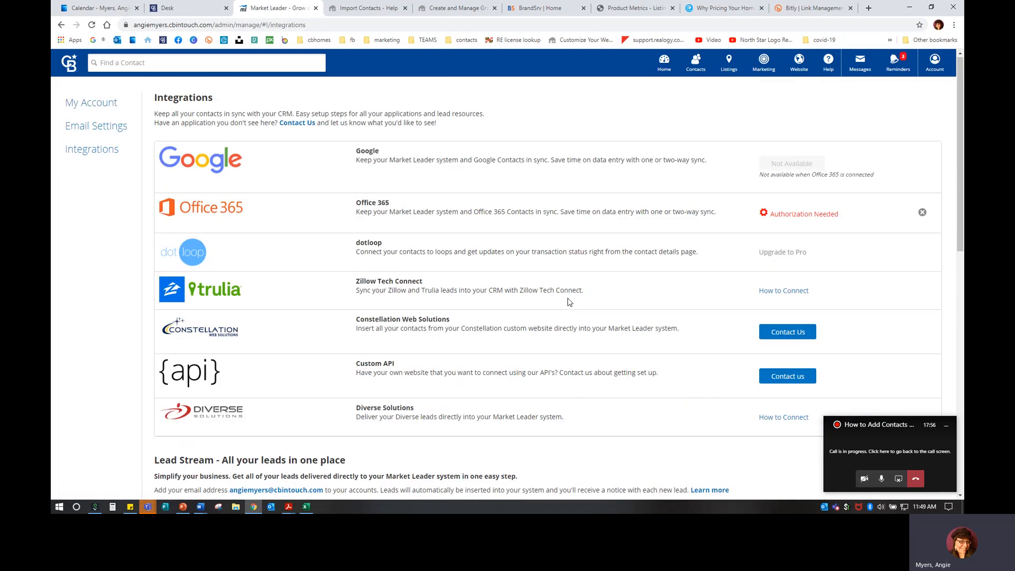
{"action": "scroll", "coordinate": [569, 301], "scroll_direction": "down", "scroll_amount": 5}
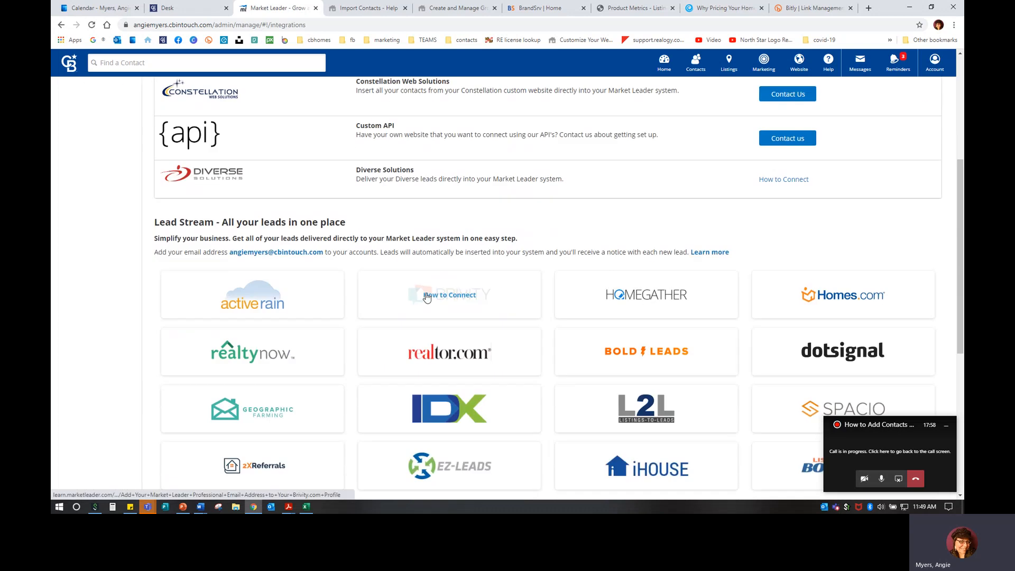
{"action": "key", "text": "ctrl"}
{"action": "key", "text": "ctrl"}
{"action": "key", "text": "ctrl"}
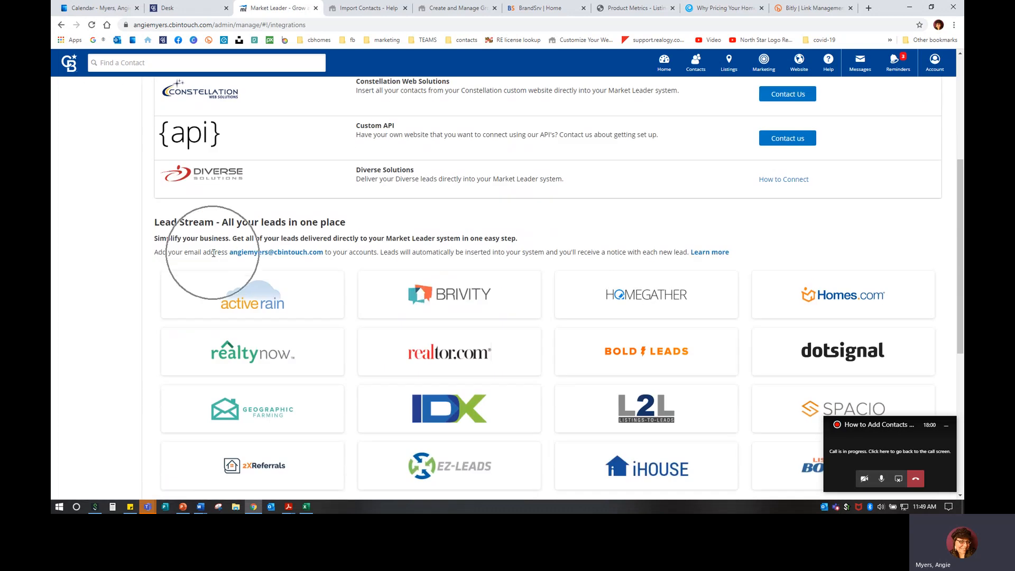
{"action": "key", "text": "ctrl"}
{"action": "key", "text": "ctrl"}
{"action": "key", "text": "ctrl"}
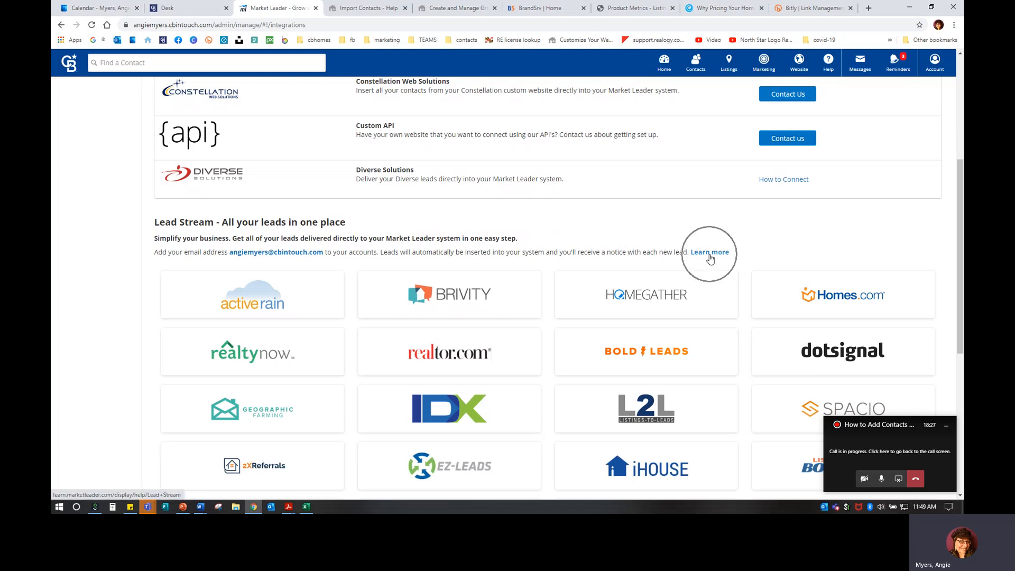
{"action": "scroll", "coordinate": [485, 280], "scroll_direction": "up", "scroll_amount": 5}
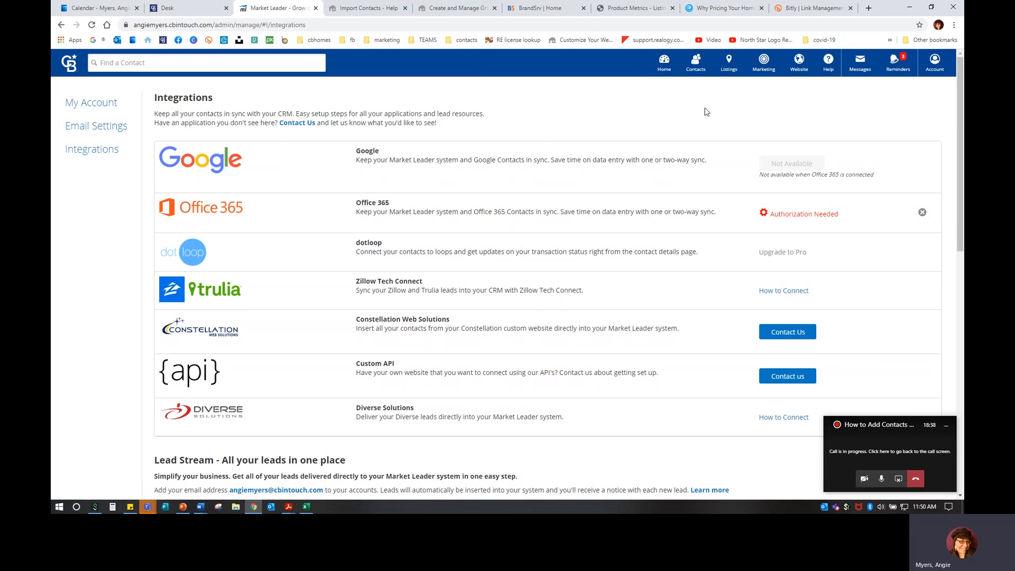
Choose All Contacts from the Contacts menu
{"action": "left_click", "coordinate": [694, 70]}
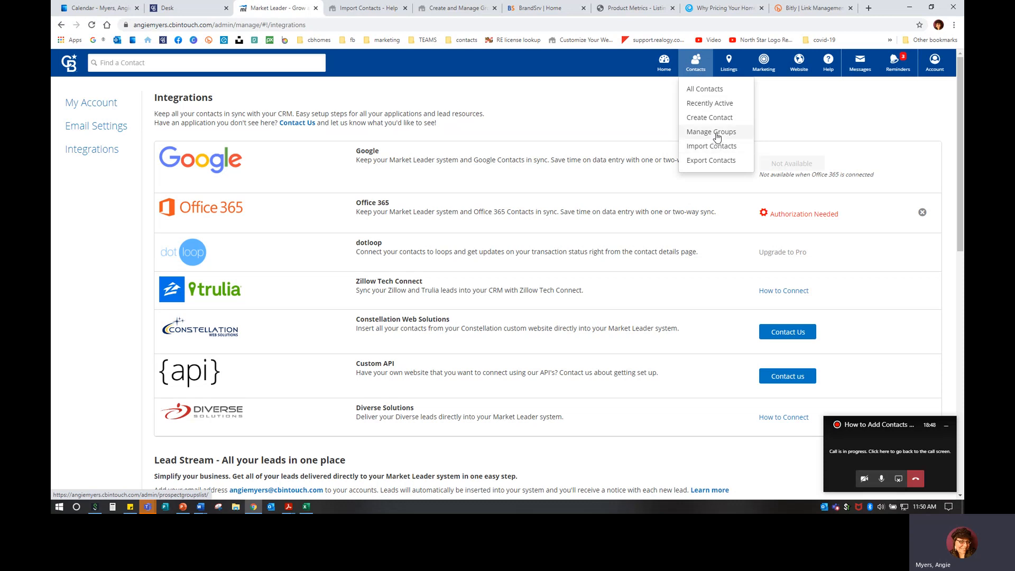
{"action": "left_click", "coordinate": [721, 88]}
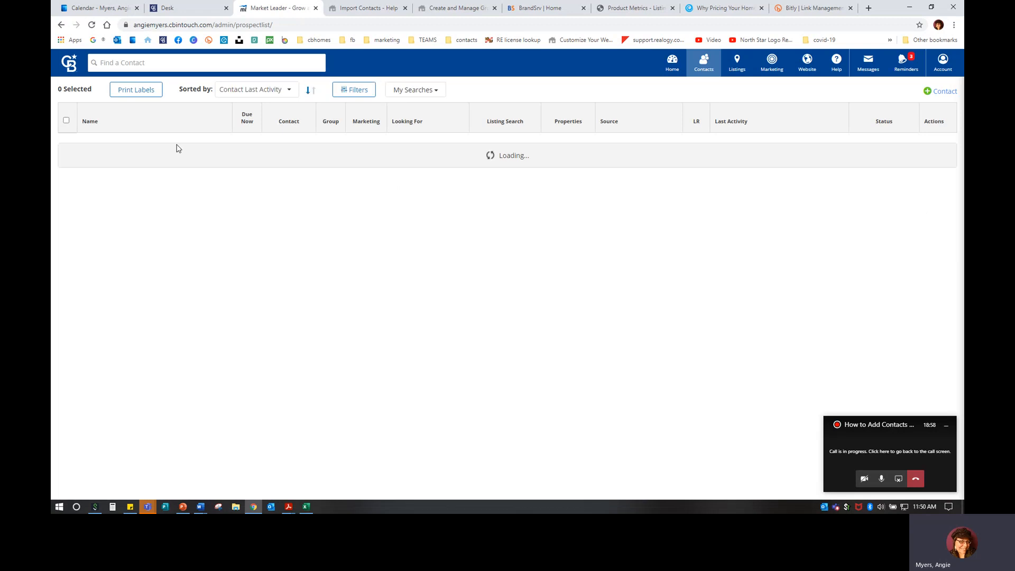
{"action": "left_click", "coordinate": [699, 71]}
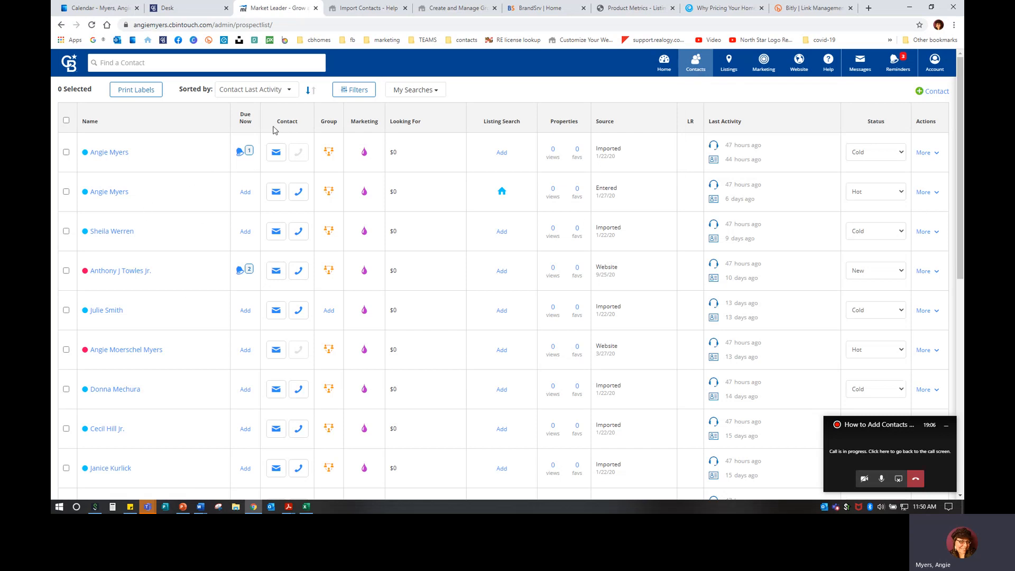
{"action": "left_click", "coordinate": [273, 90]}
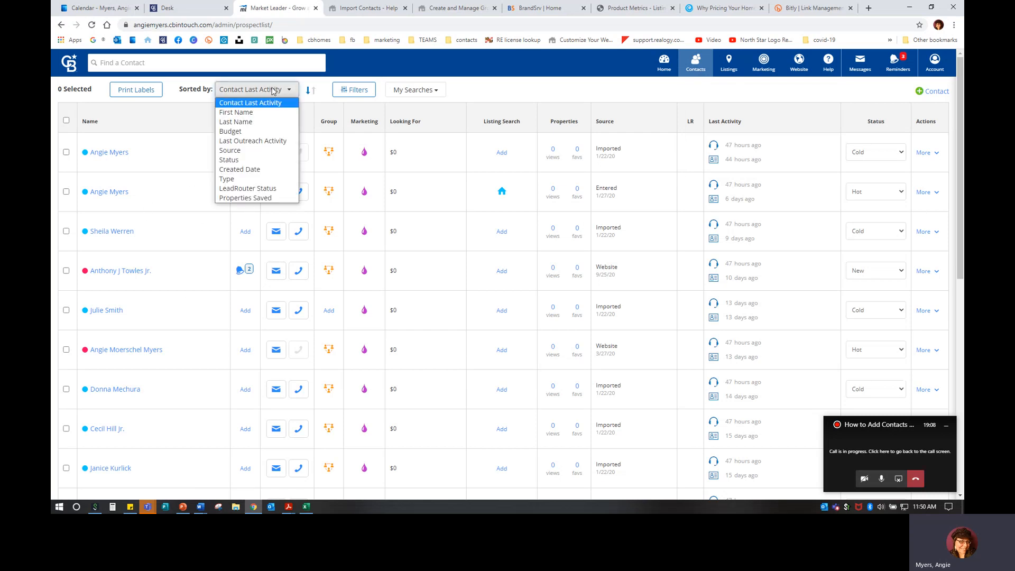
{"action": "left_click", "coordinate": [240, 113]}
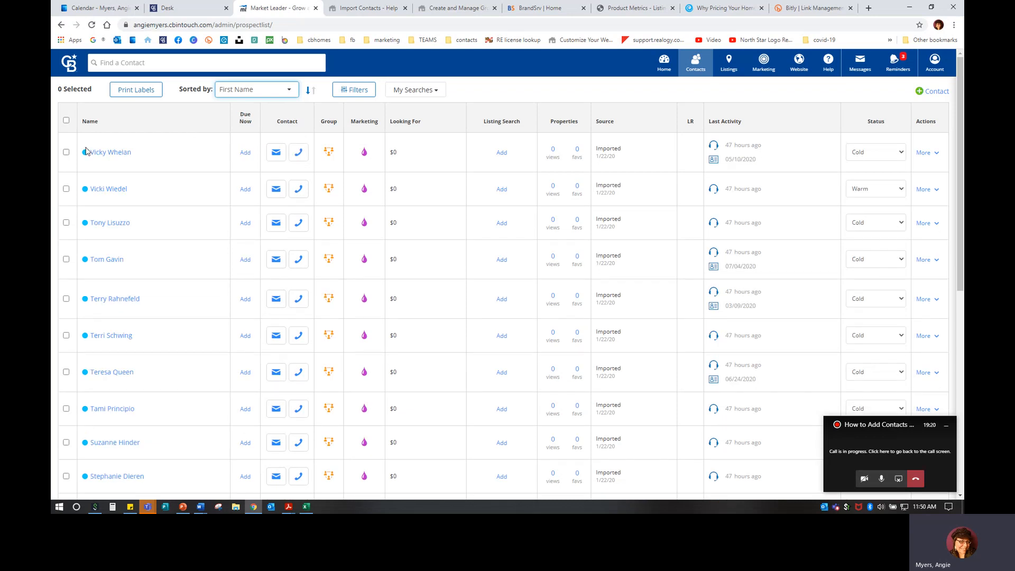
{"action": "left_click", "coordinate": [310, 94]}
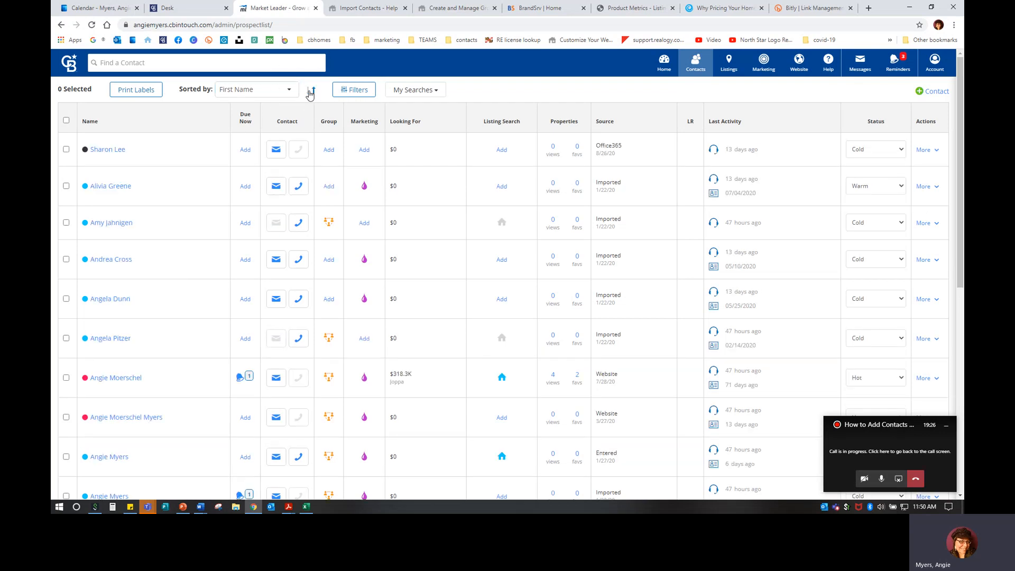
{"action": "scroll", "coordinate": [182, 346], "scroll_direction": "down", "scroll_amount": 8}
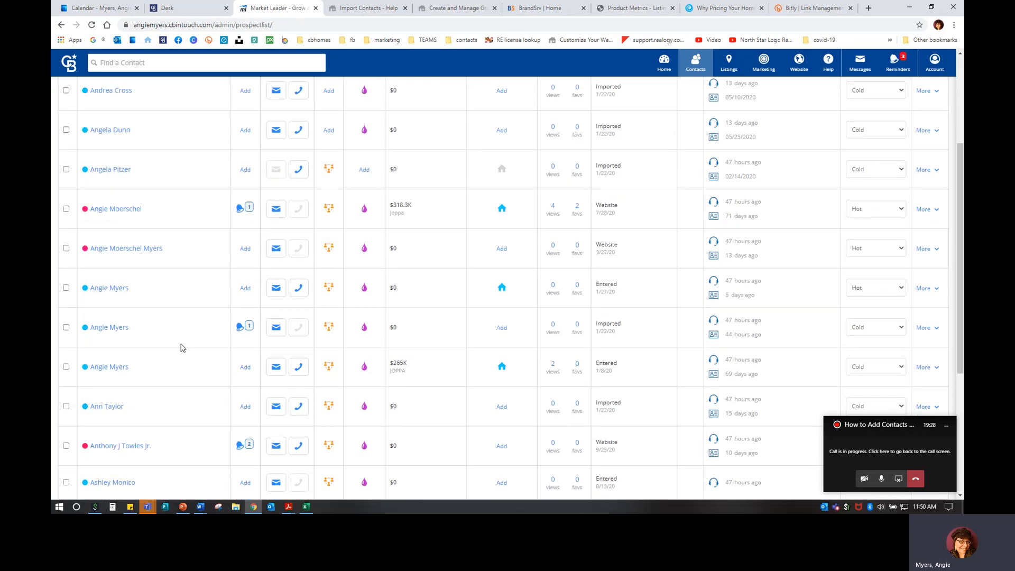
{"action": "scroll", "coordinate": [181, 346], "scroll_direction": "up", "scroll_amount": 8}
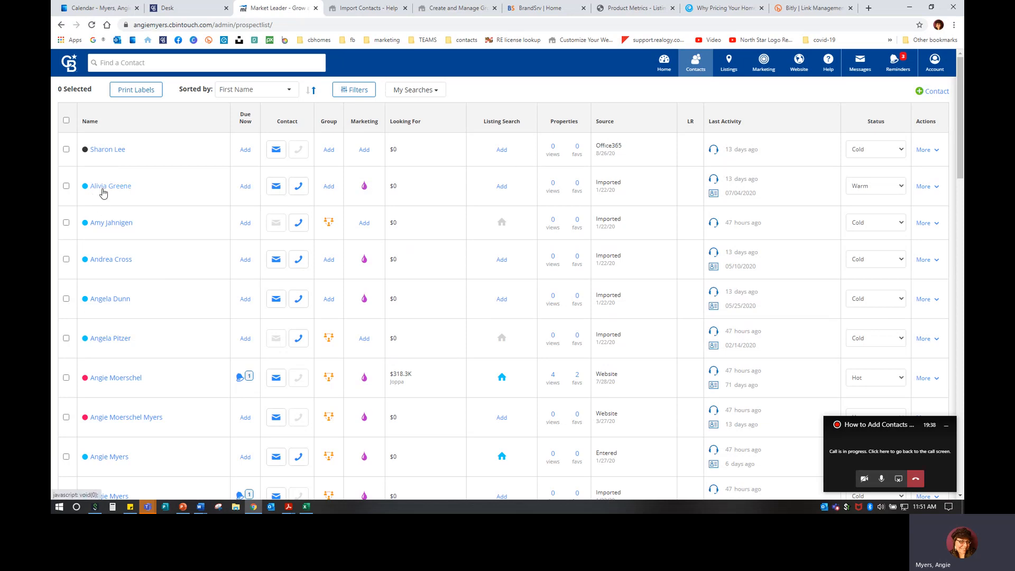
{"action": "mouse_move", "coordinate": [87, 192]}
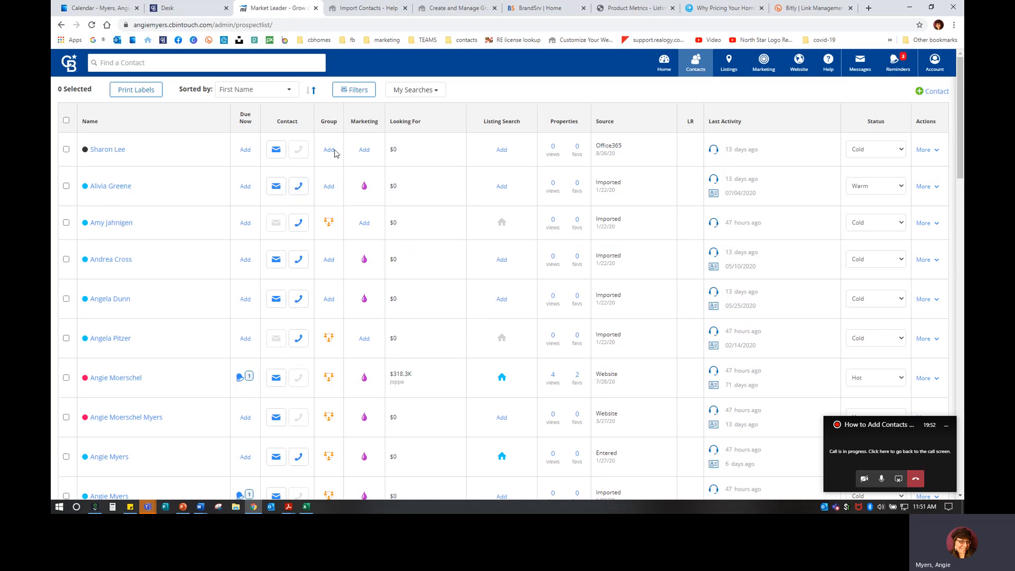
{"action": "key", "text": "ctrl"}
{"action": "key", "text": "ctrl"}
{"action": "key", "text": "ctrl"}
Save a group for the second contact, then view and close its marketing campaigns
{"action": "left_click", "coordinate": [326, 187]}
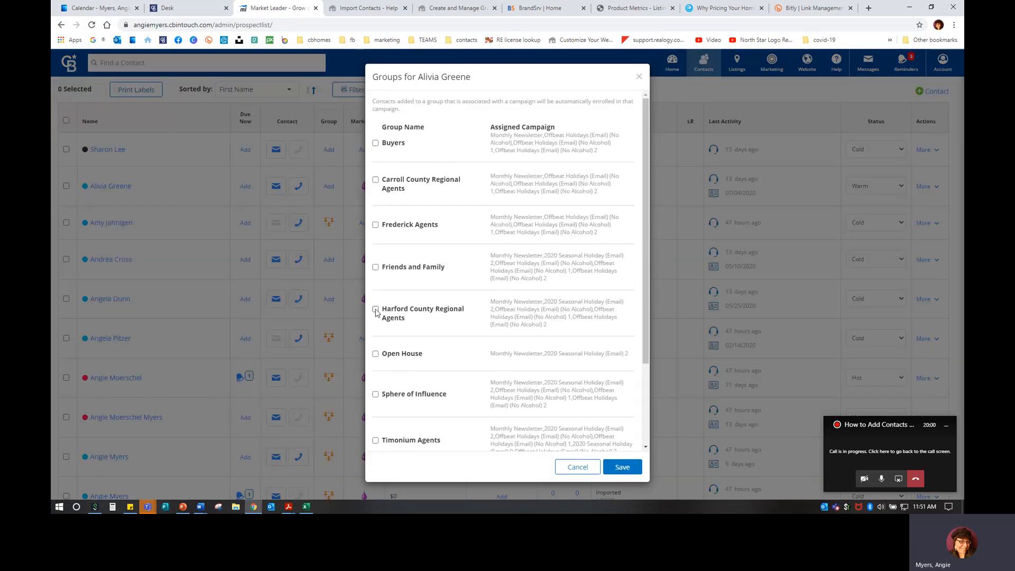
{"action": "left_click", "coordinate": [623, 467]}
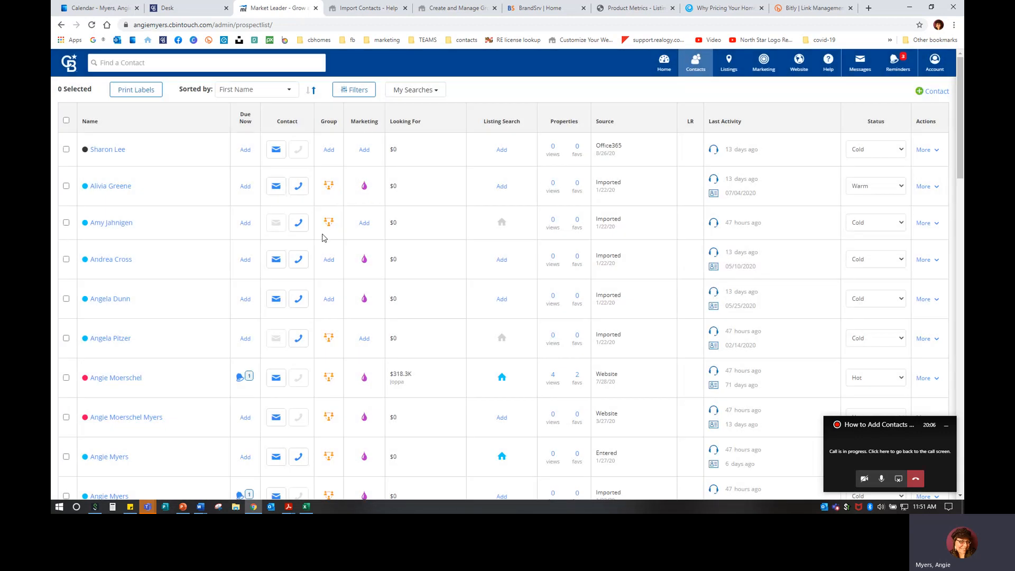
{"action": "left_click", "coordinate": [362, 191]}
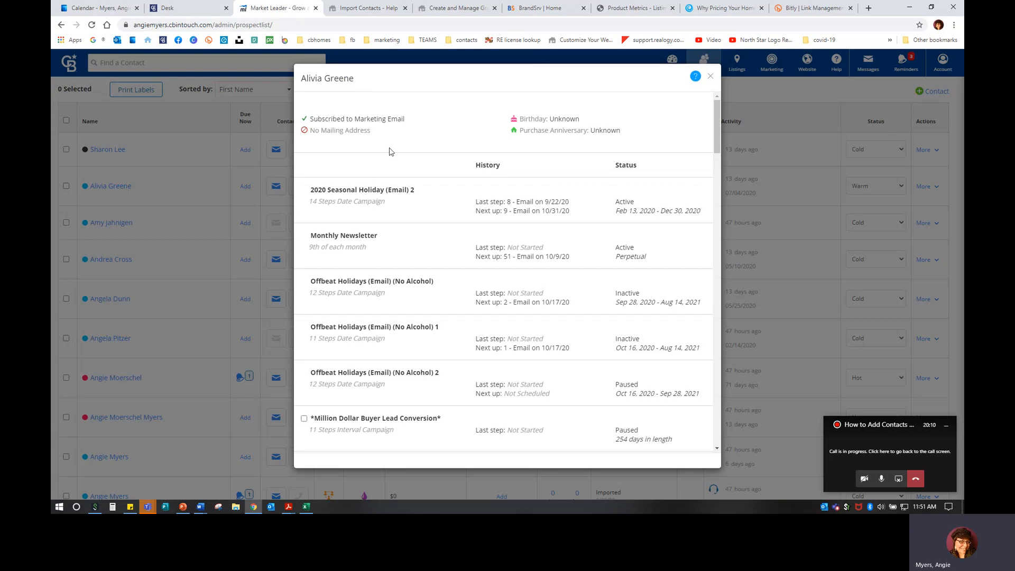
{"action": "left_click", "coordinate": [710, 76]}
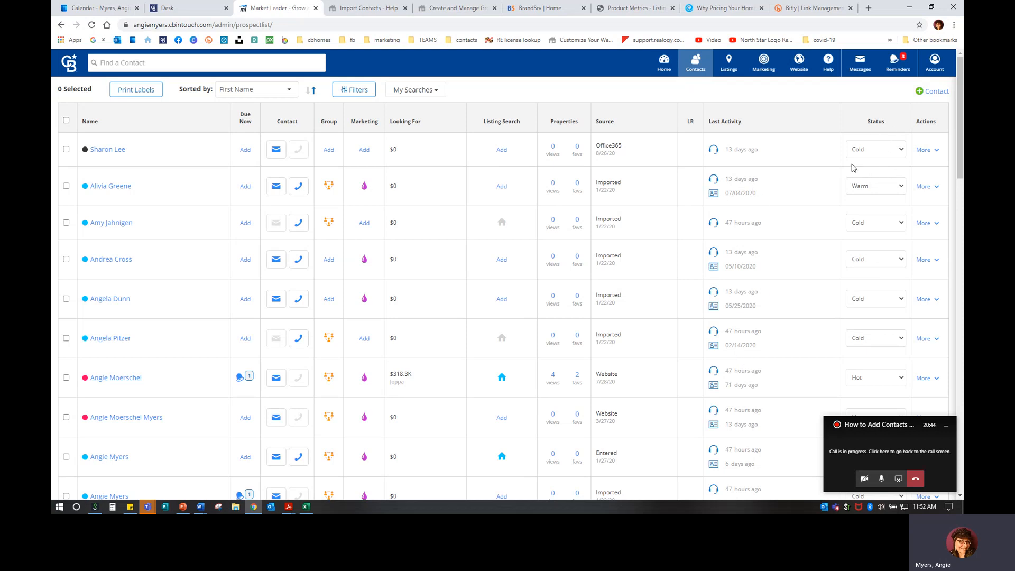
Choose Follow Up Wizard from the second contact's More actions
{"action": "left_click", "coordinate": [923, 187]}
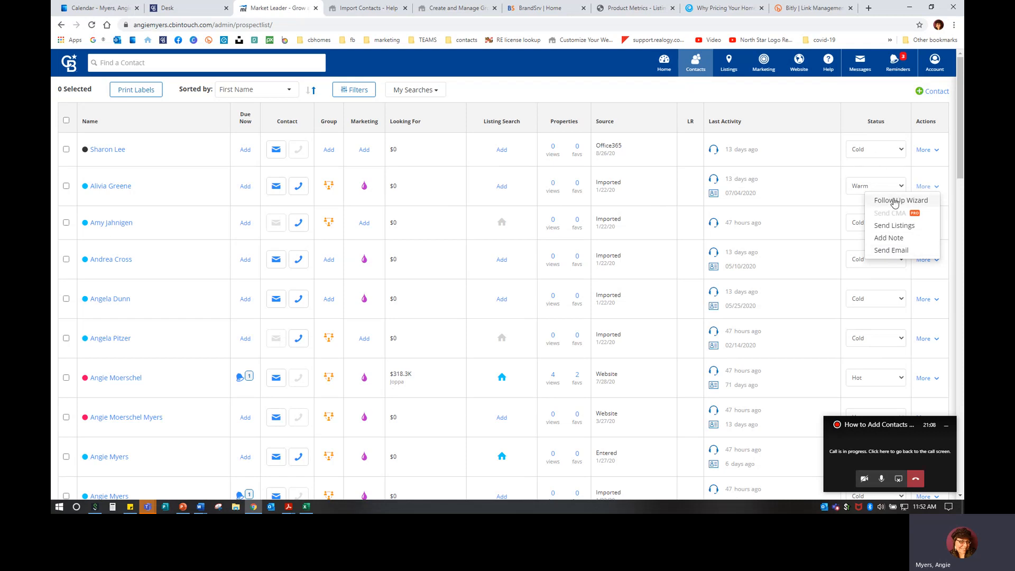
{"action": "left_click", "coordinate": [893, 201]}
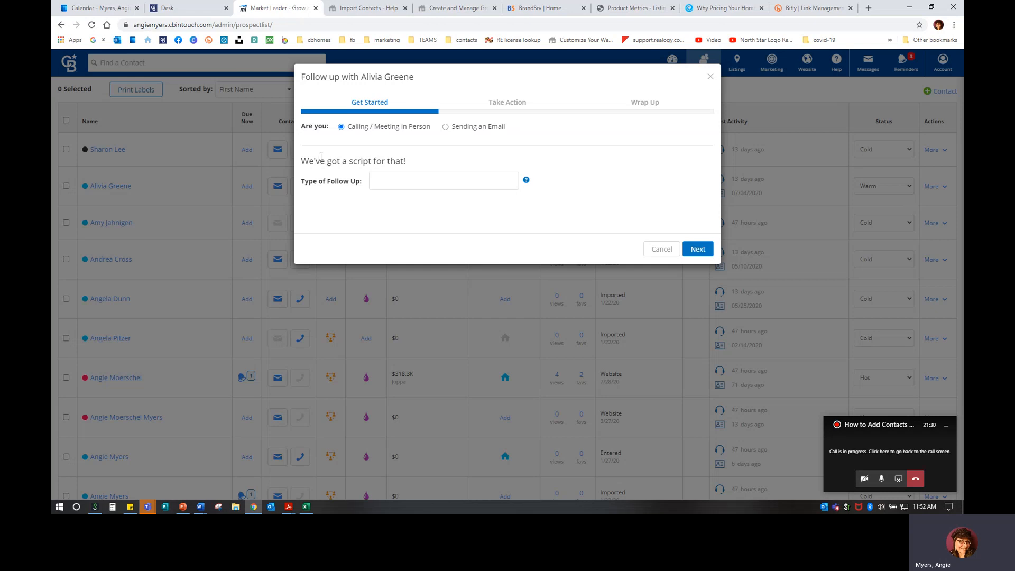
Search 'open' in Type of Follow Up and select the Open House - Visitor script
{"action": "mouse_move", "coordinate": [527, 185]}
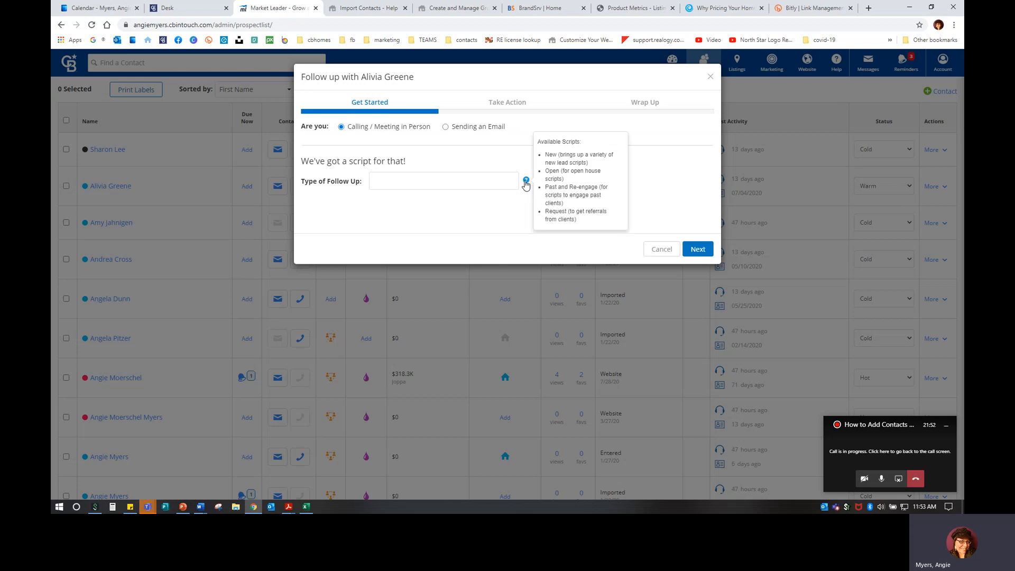
{"action": "left_click", "coordinate": [467, 182]}
{"action": "type", "text": "new"}
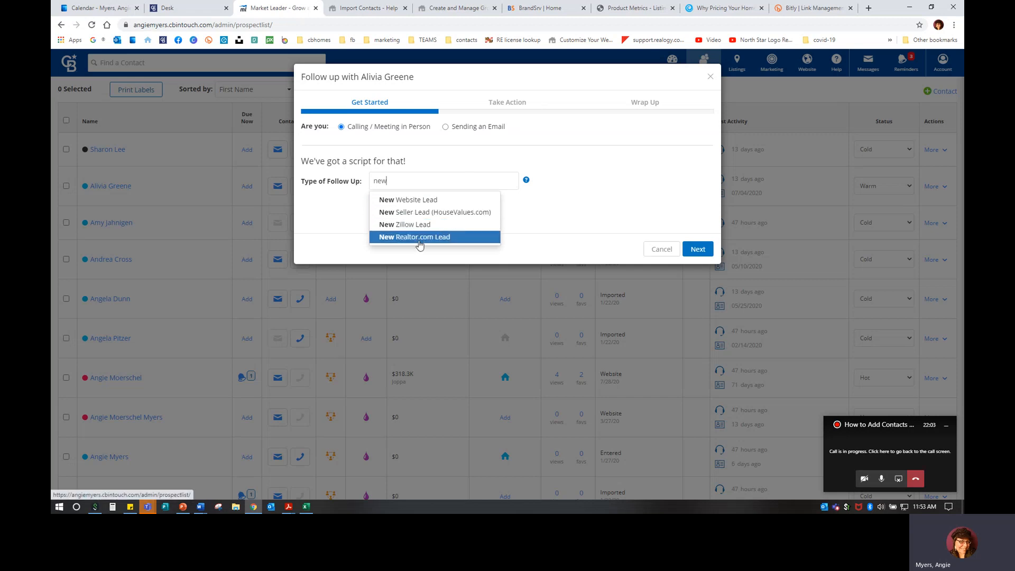
{"action": "left_click_drag", "start_coordinate": [401, 180], "coordinate": [361, 180]}
{"action": "type", "text": "op"}
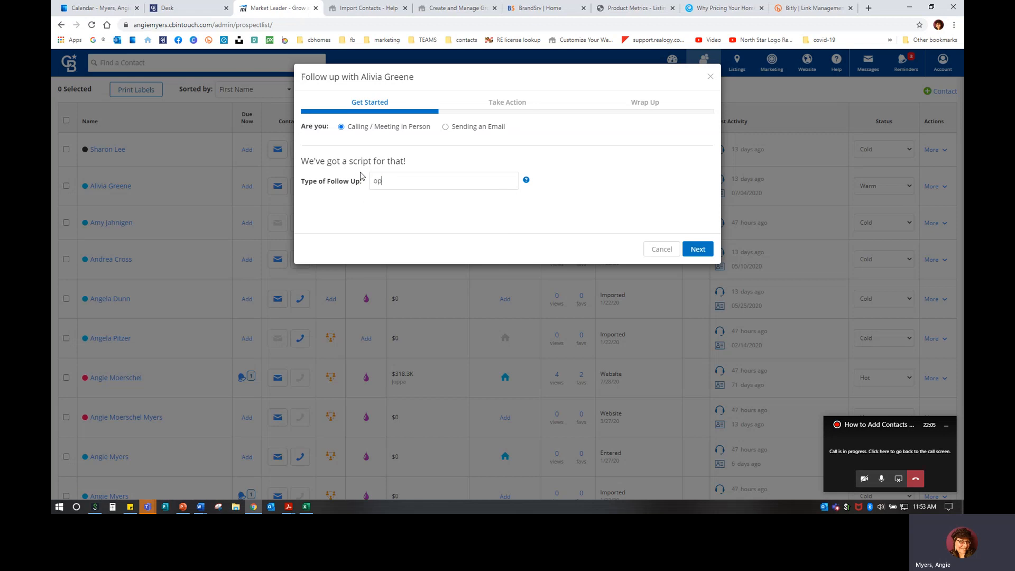
{"action": "type", "text": "en"}
{"action": "left_click", "coordinate": [408, 205]}
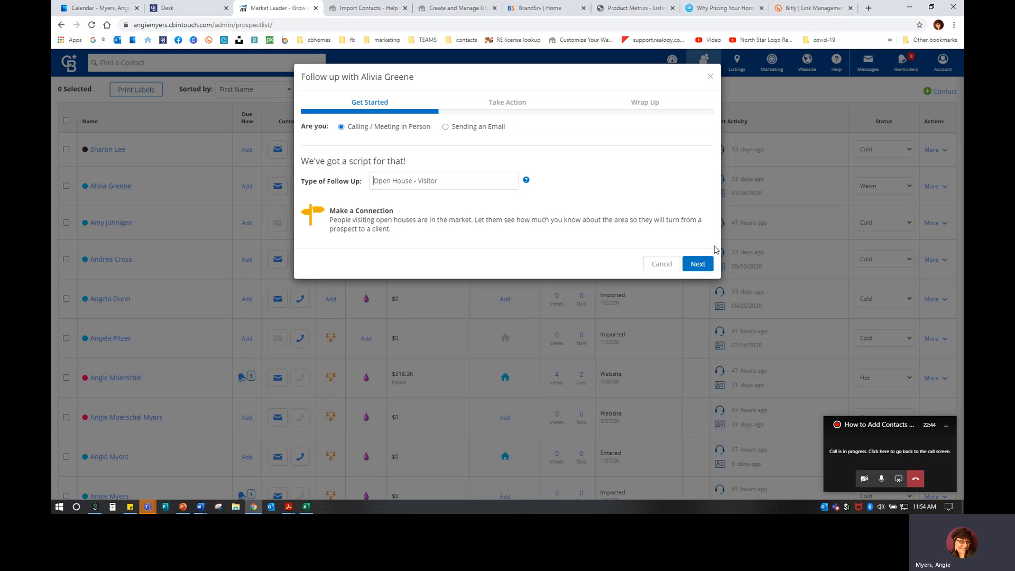
Switch the follow-up from a call script to sending an email and review the message
{"action": "left_click", "coordinate": [704, 266]}
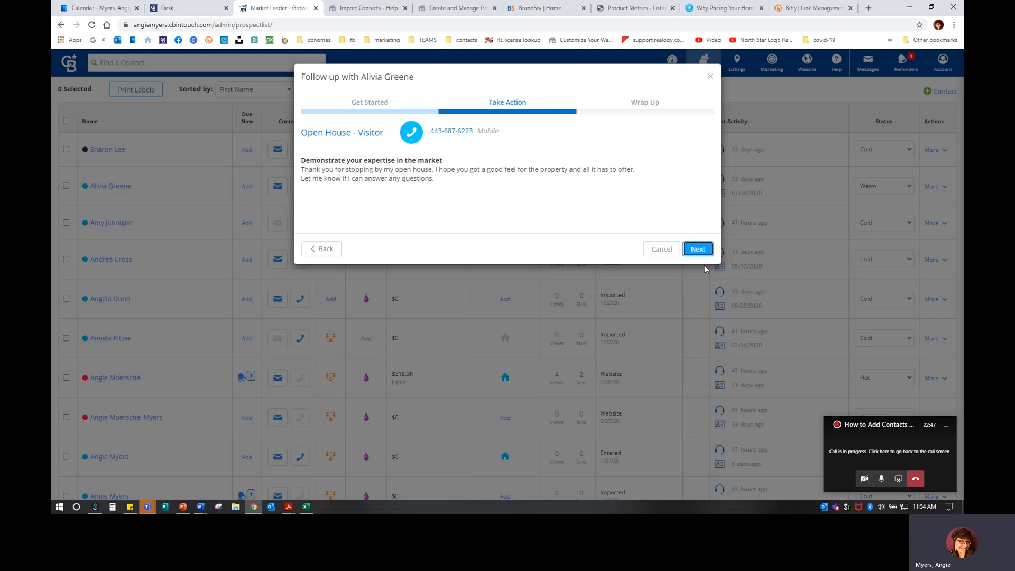
{"action": "left_click_drag", "start_coordinate": [302, 169], "coordinate": [506, 191]}
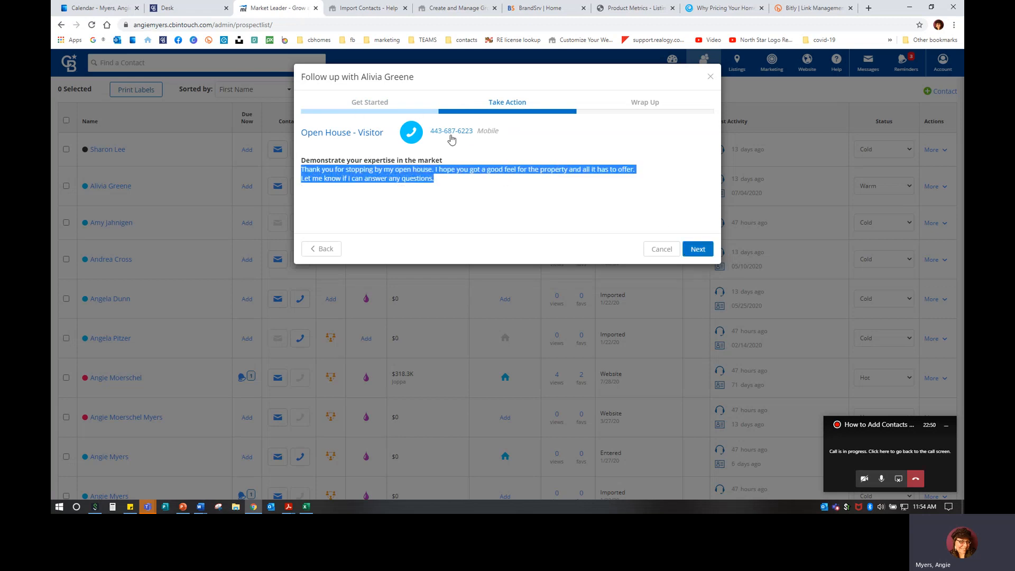
{"action": "left_click", "coordinate": [497, 211]}
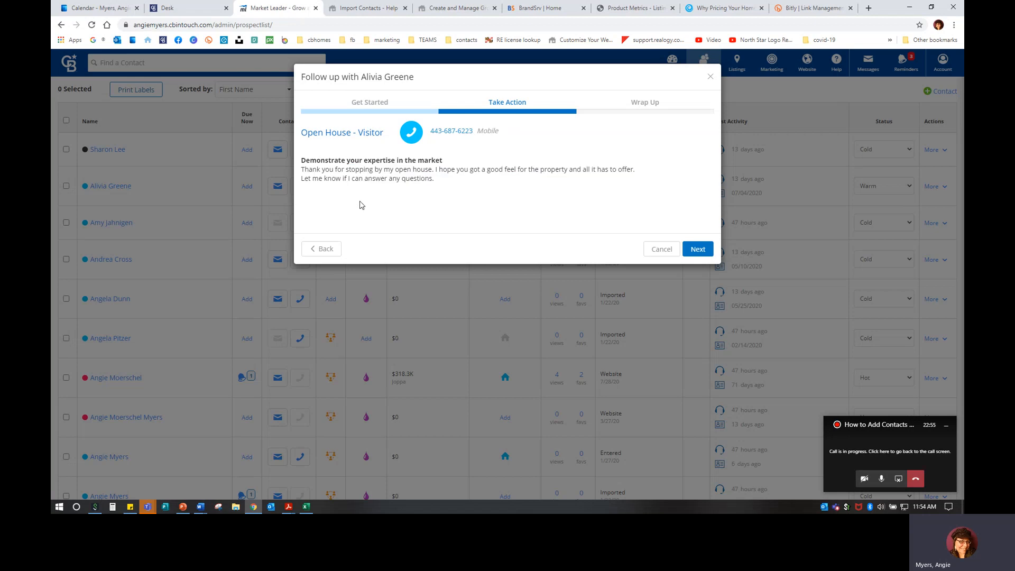
{"action": "left_click", "coordinate": [323, 250]}
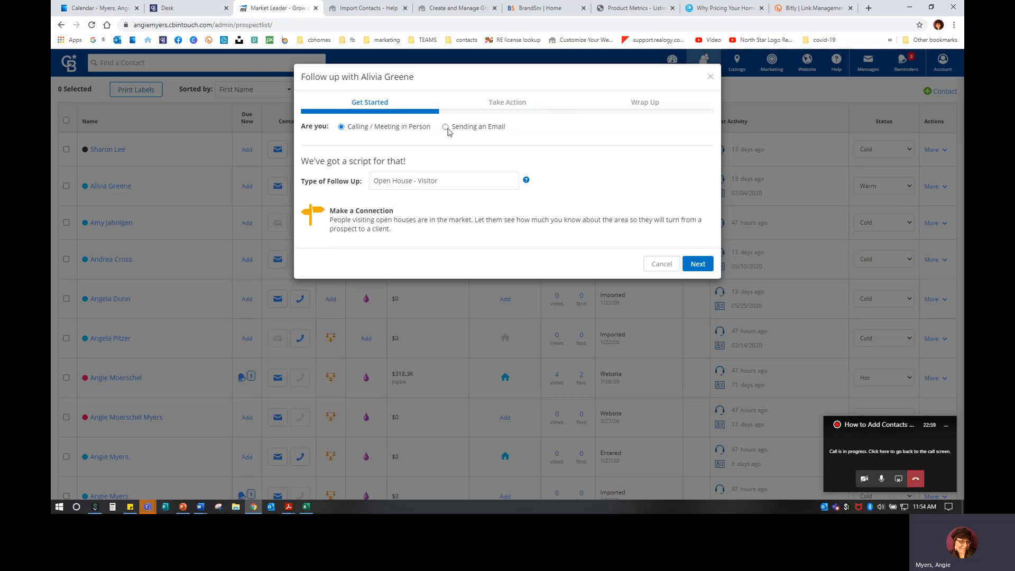
{"action": "left_click", "coordinate": [447, 128]}
{"action": "left_click", "coordinate": [711, 271]}
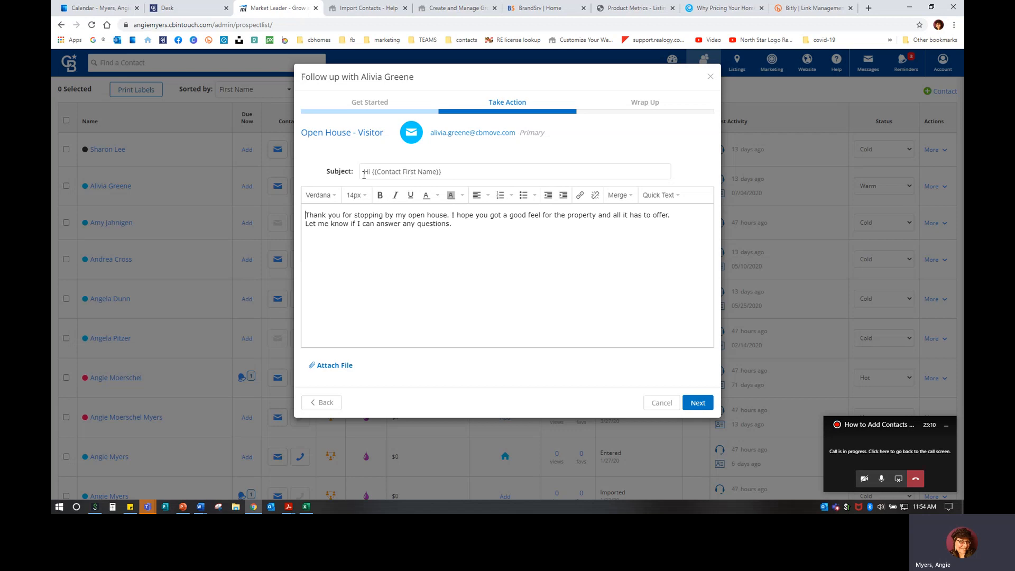
{"action": "left_click", "coordinate": [473, 225]}
{"action": "left_click", "coordinate": [479, 233]}
{"action": "left_click", "coordinate": [697, 403]}
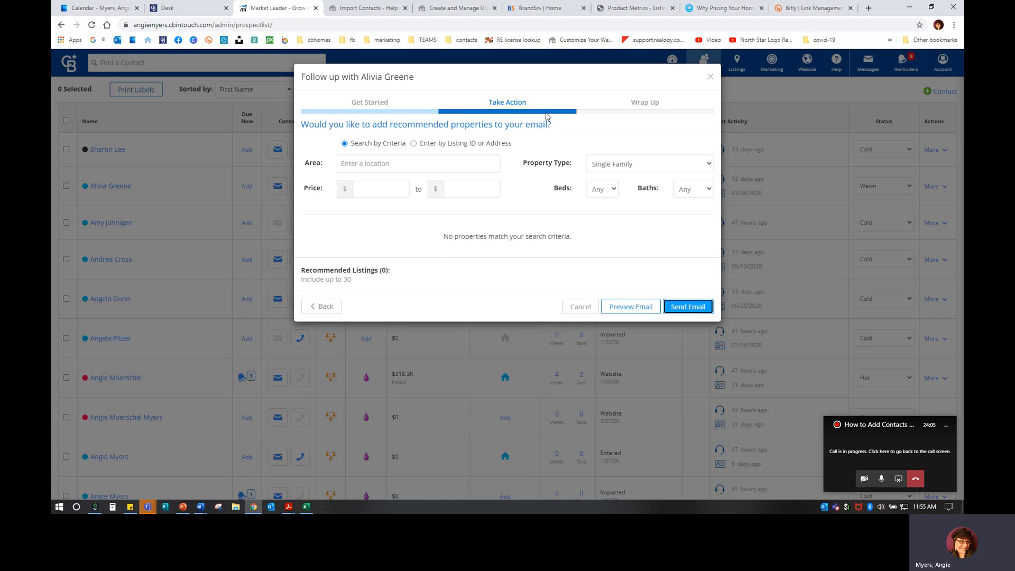
Search listings in area 21085 (Joppa, MD) with 2+ beds, 1.5+ baths, max $275,000
{"action": "left_click", "coordinate": [390, 161]}
{"action": "type", "text": "21085"}
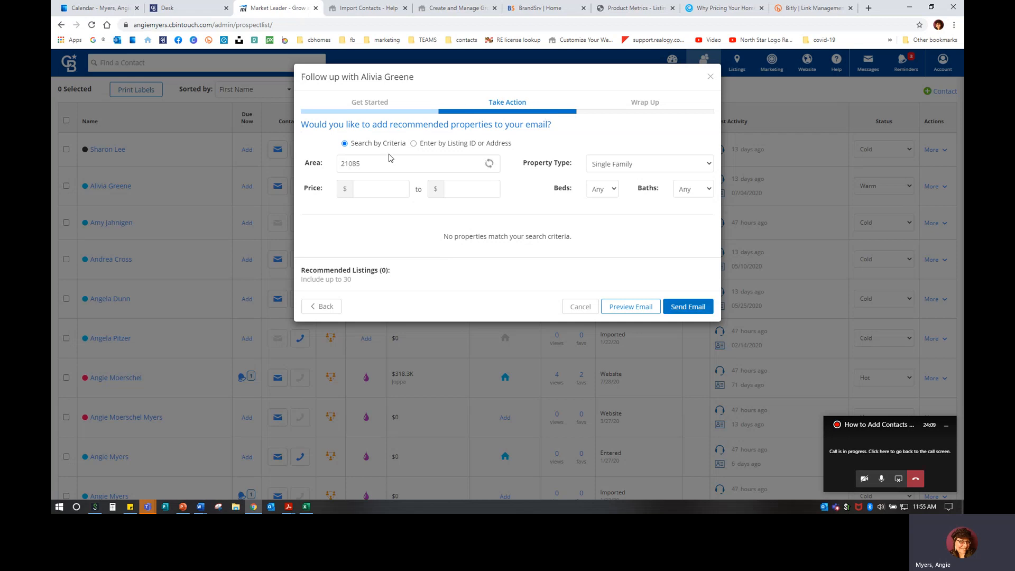
{"action": "left_click", "coordinate": [381, 182]}
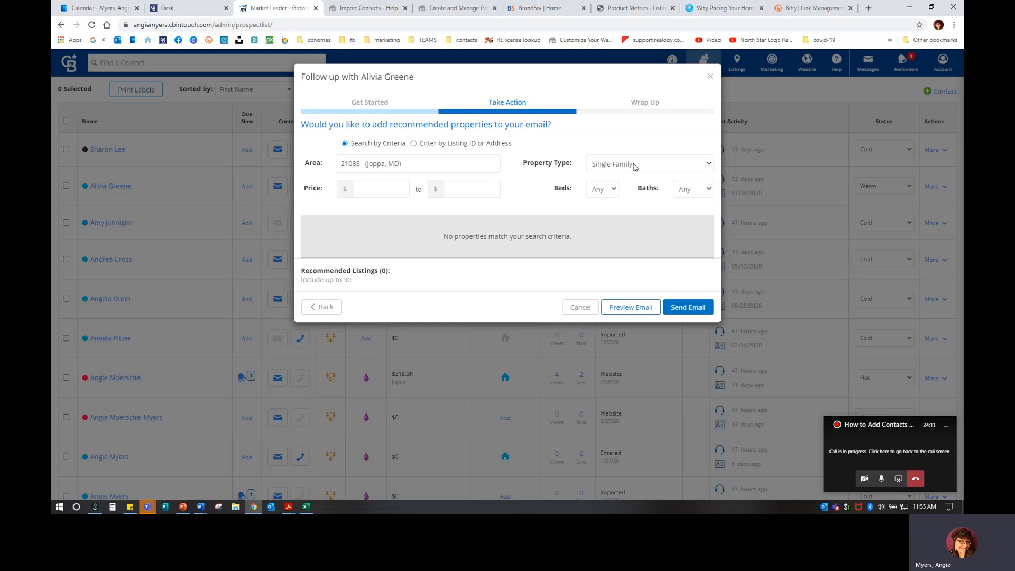
{"action": "left_click", "coordinate": [610, 193]}
{"action": "left_click", "coordinate": [606, 222]}
{"action": "left_click", "coordinate": [692, 195]}
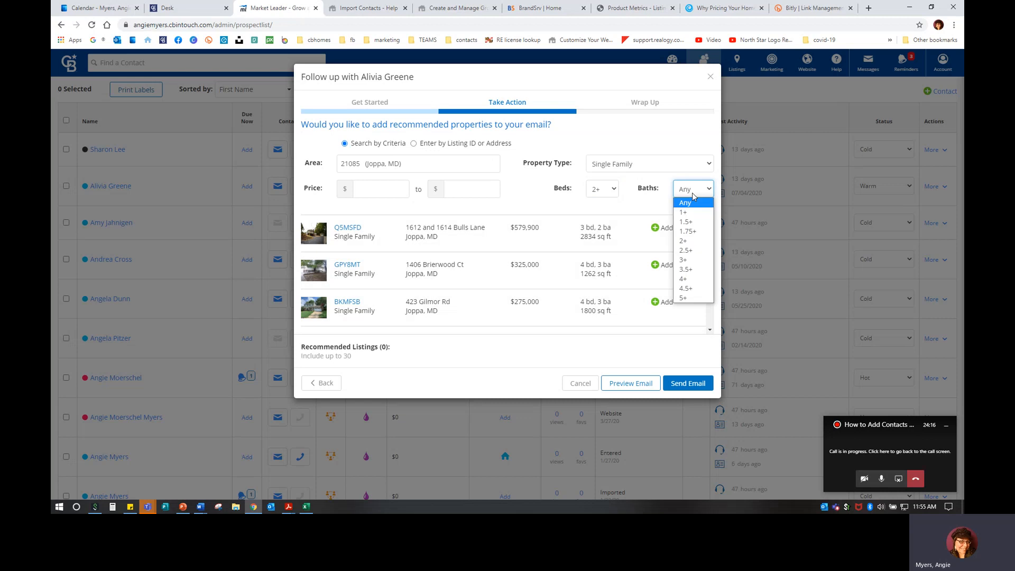
{"action": "left_click", "coordinate": [690, 223]}
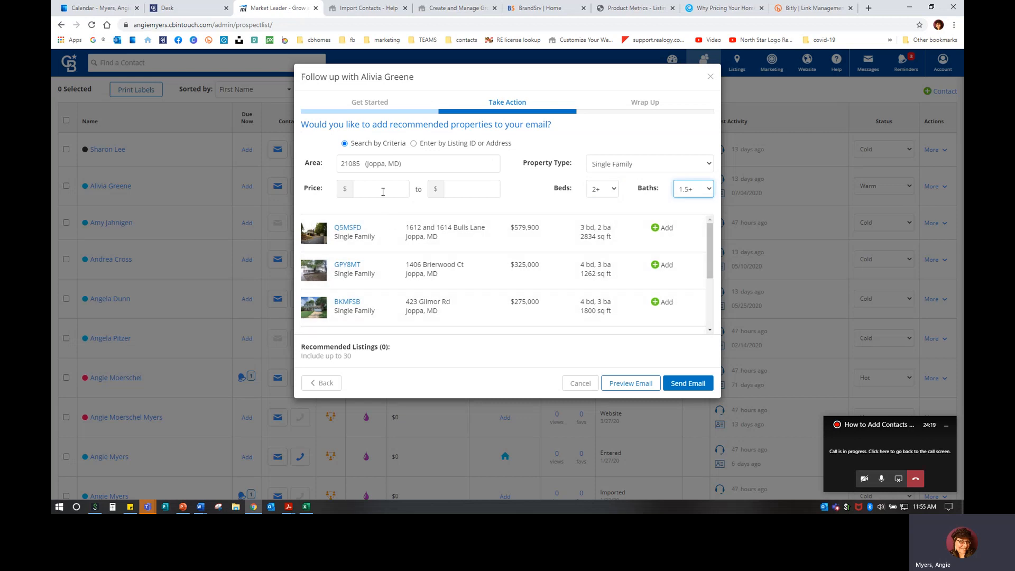
{"action": "left_click", "coordinate": [471, 191]}
{"action": "type", "text": "2"}
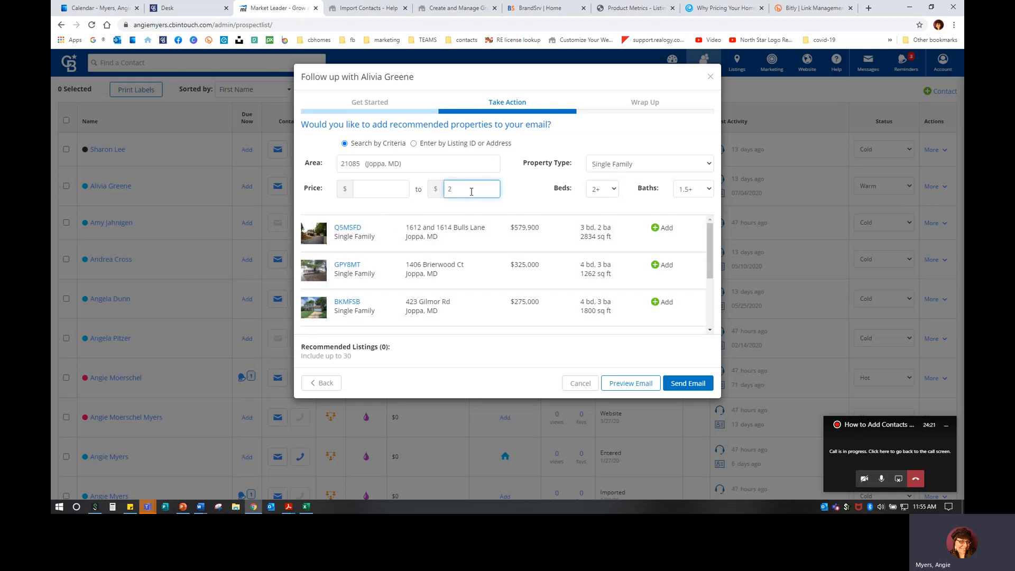
{"action": "type", "text": "75,000"}
{"action": "left_click", "coordinate": [540, 200]}
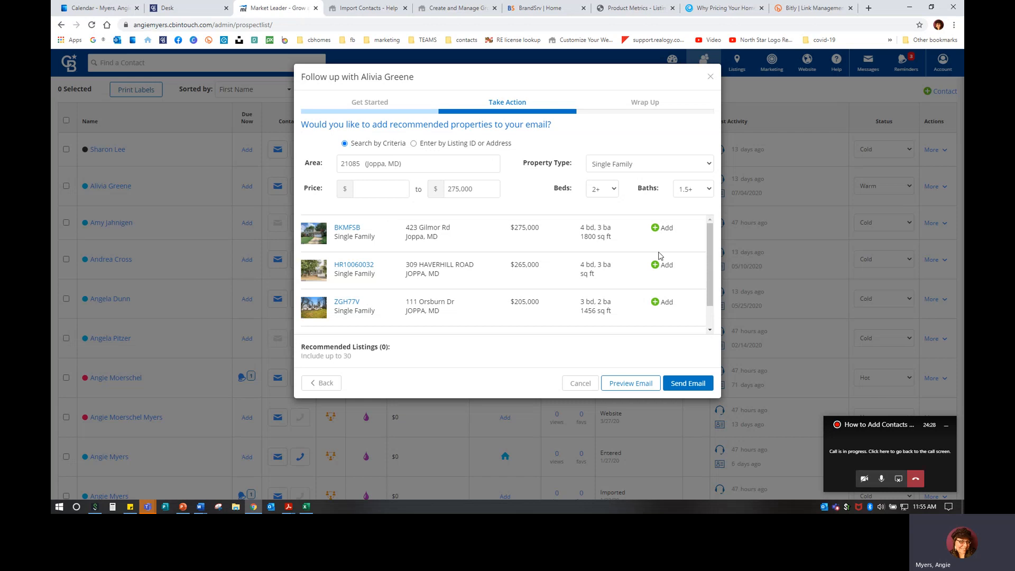
Add listings BKMFSB, HR10060032, ZGH77V and BRDMY2, preview the email and send it
{"action": "left_click", "coordinate": [661, 228]}
{"action": "left_click", "coordinate": [661, 270]}
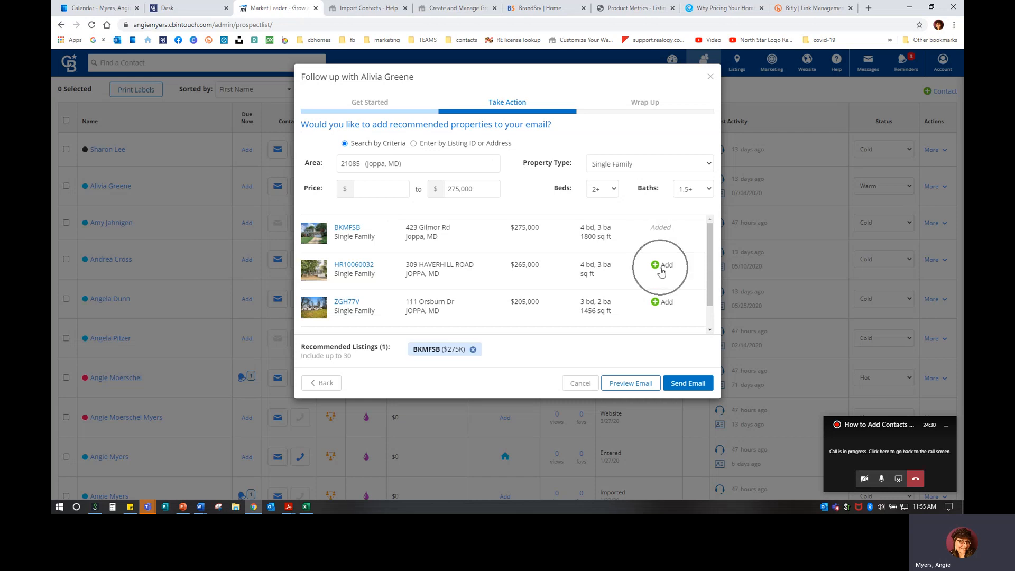
{"action": "left_click", "coordinate": [661, 302]}
{"action": "scroll", "coordinate": [661, 304], "scroll_direction": "down", "scroll_amount": 1}
{"action": "left_click", "coordinate": [662, 310]}
{"action": "left_click", "coordinate": [622, 402]}
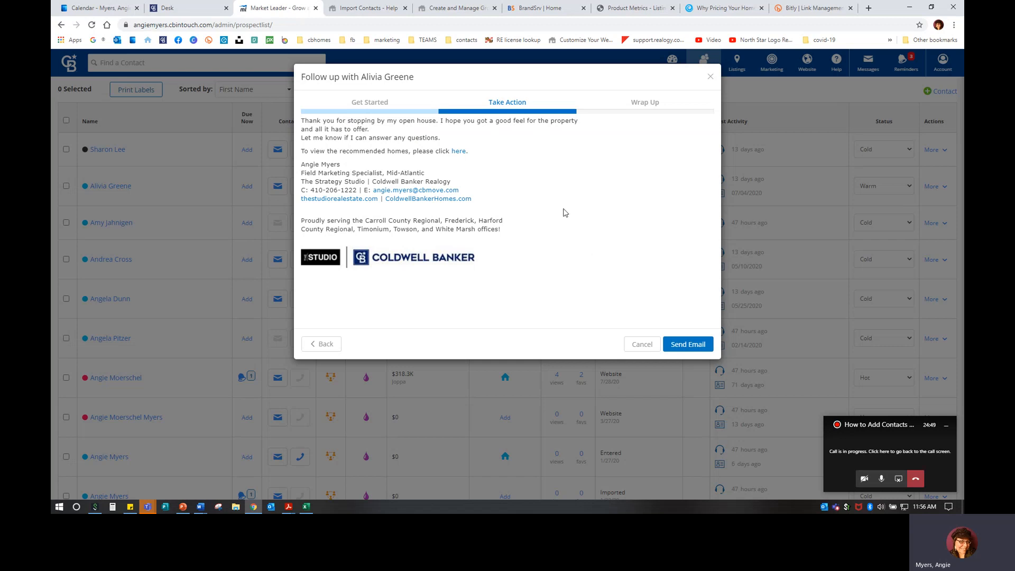
{"action": "left_click", "coordinate": [694, 343]}
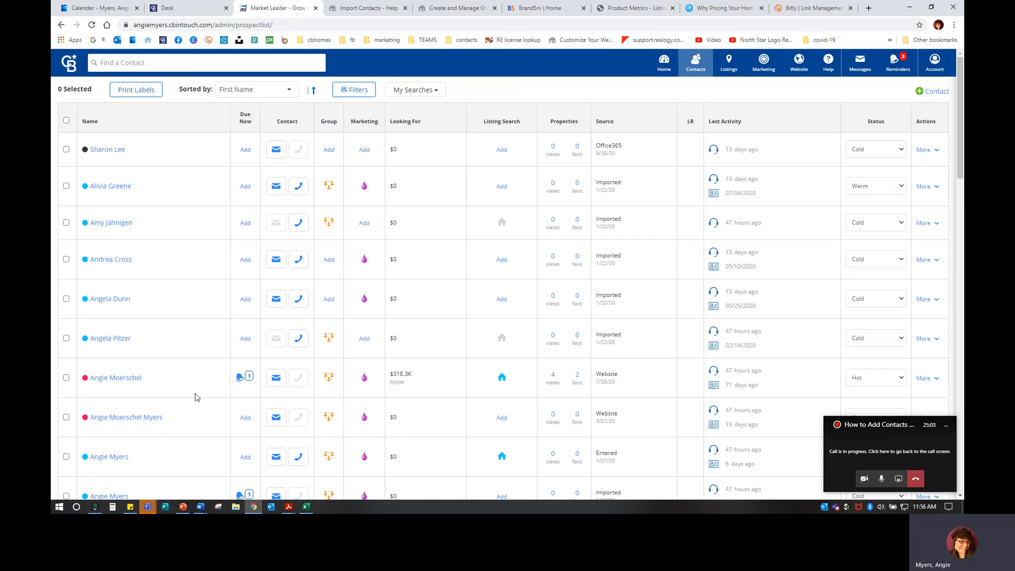
Clear the existing contact filters and apply the Follow Up Needed saved search
{"action": "left_click", "coordinate": [357, 91]}
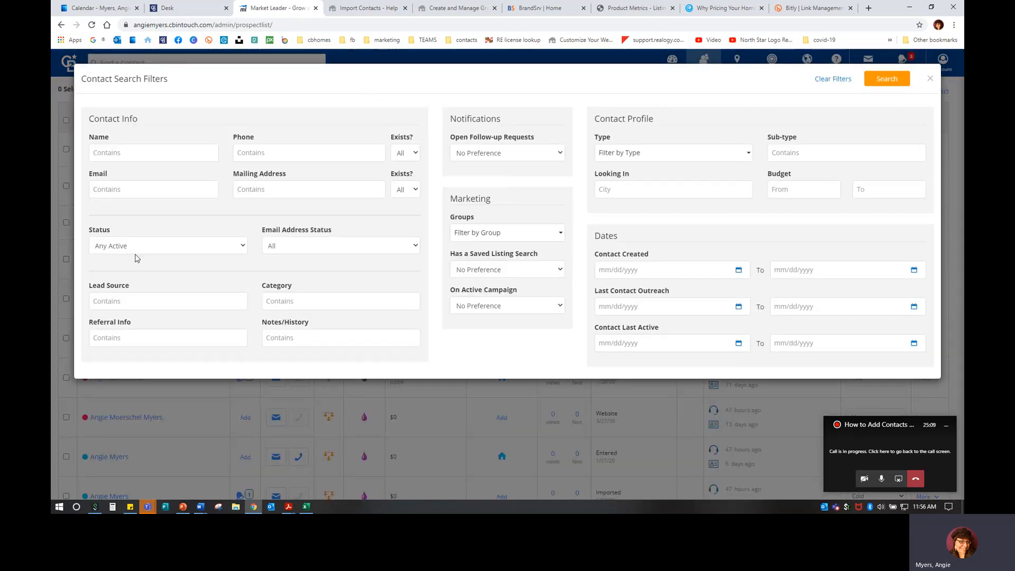
{"action": "left_click", "coordinate": [849, 84]}
{"action": "left_click", "coordinate": [931, 79]}
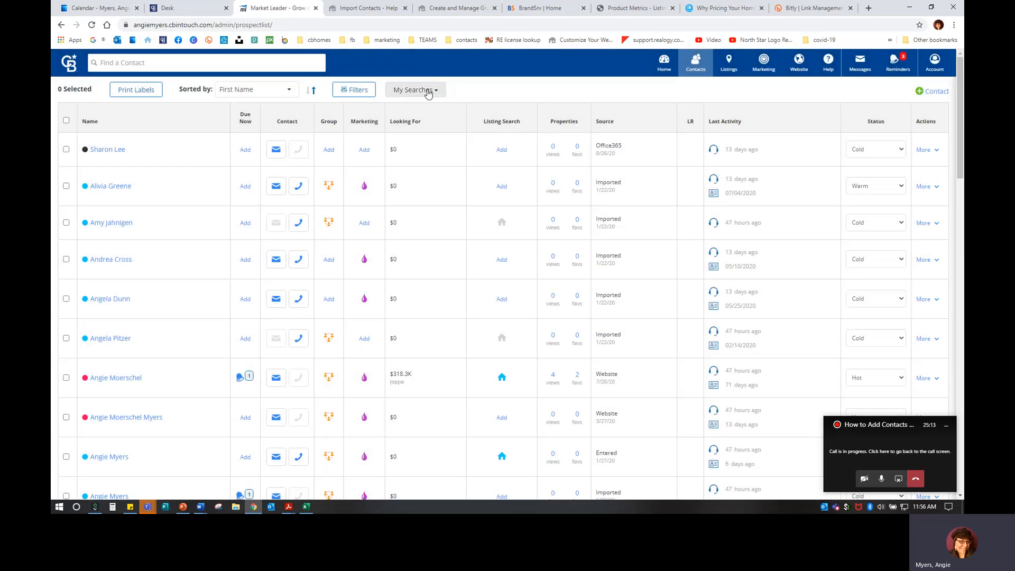
{"action": "left_click", "coordinate": [428, 92]}
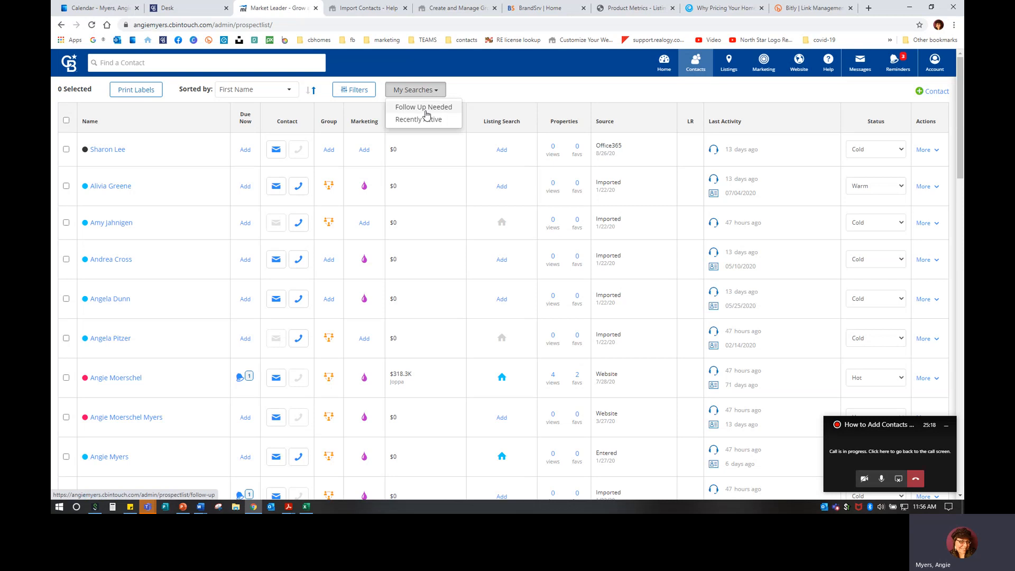
{"action": "left_click", "coordinate": [426, 111]}
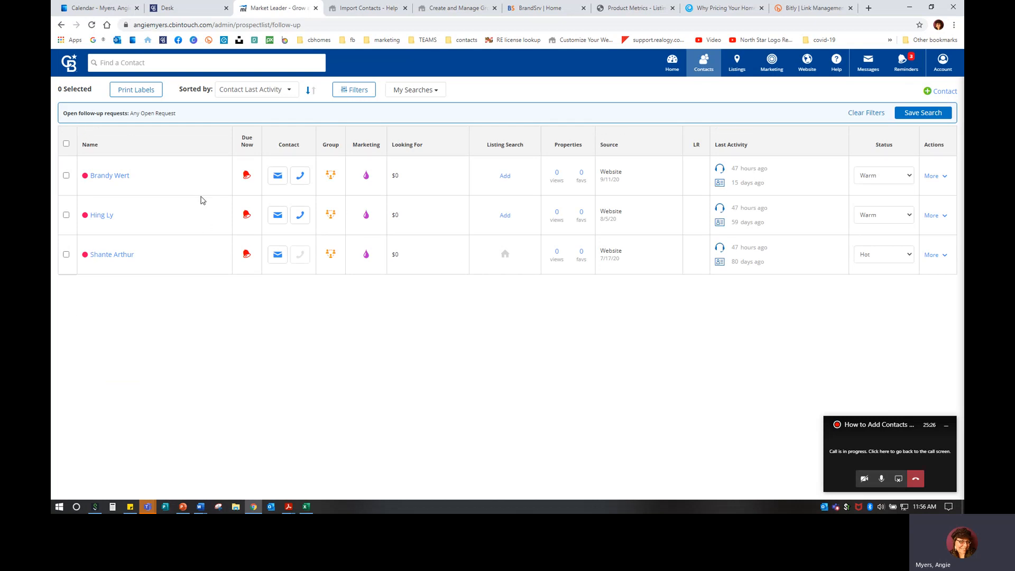
Switch to the Recently Active saved search, then clear the filter to list all contacts
{"action": "left_click", "coordinate": [413, 93]}
{"action": "left_click", "coordinate": [416, 121]}
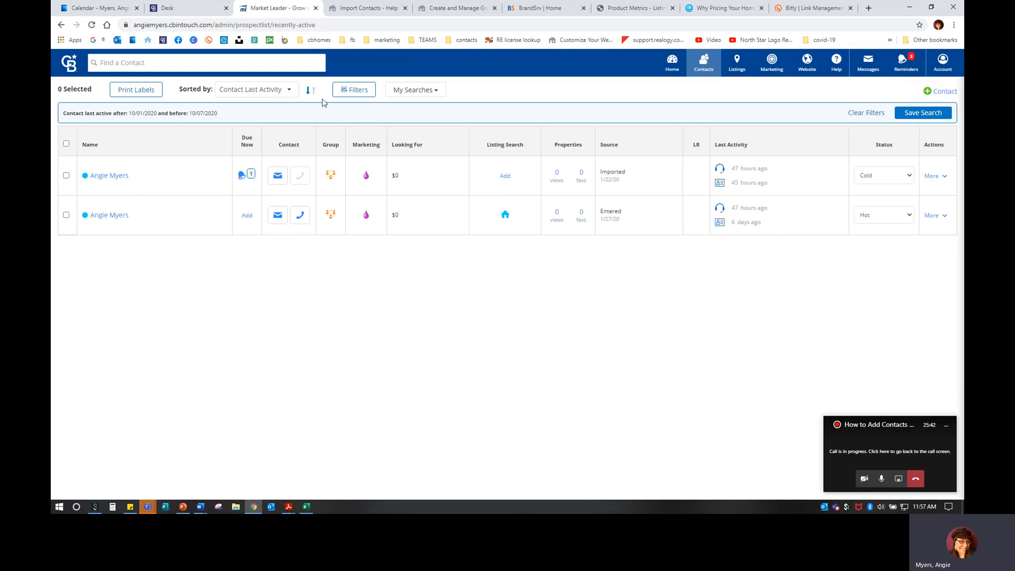
{"action": "left_click", "coordinate": [868, 114]}
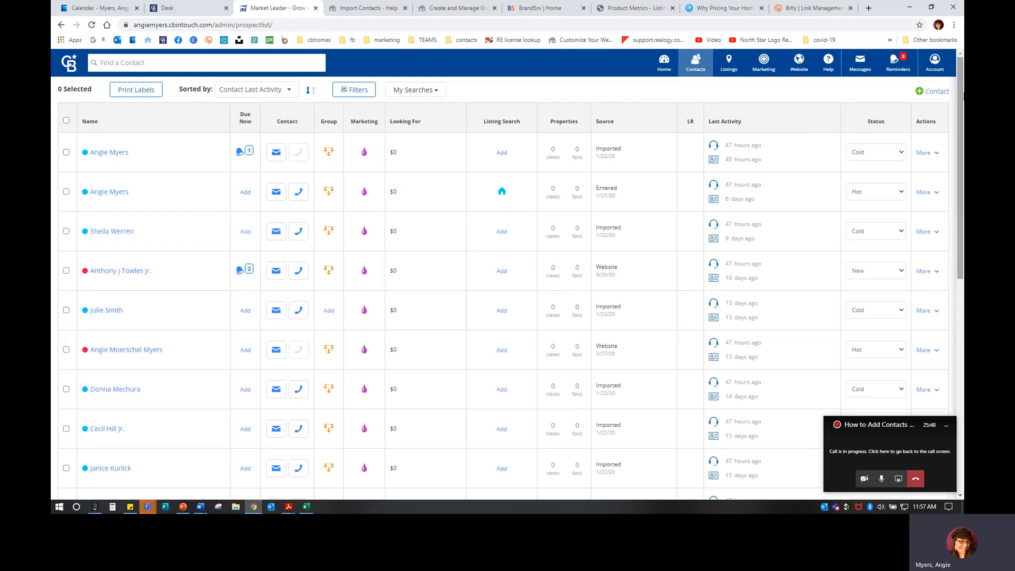
{"action": "left_click", "coordinate": [935, 94]}
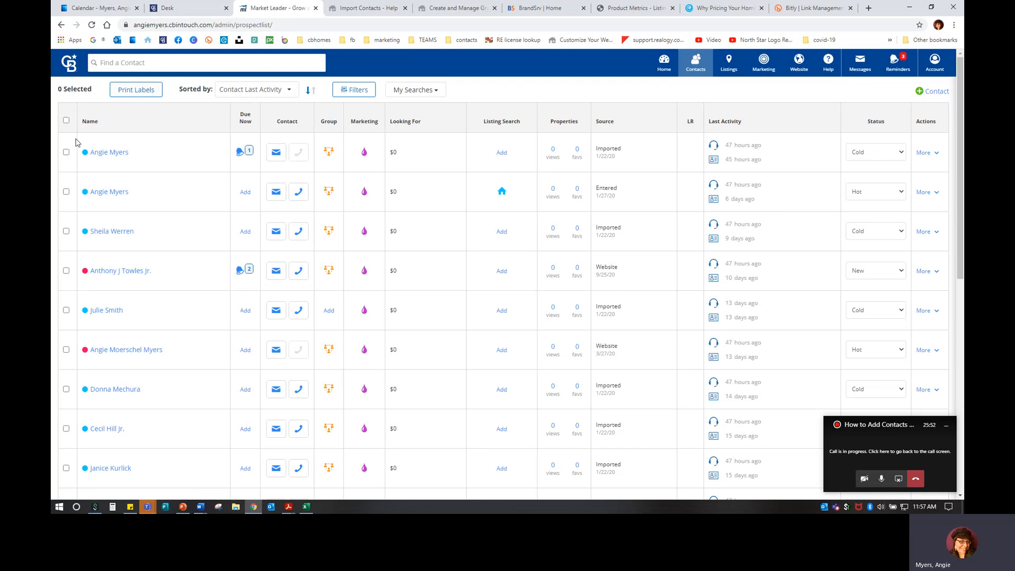
Select all 137 contacts, print mailing labels to Labels_10.07.2020.pdf and open the PDF
{"action": "left_click", "coordinate": [66, 121]}
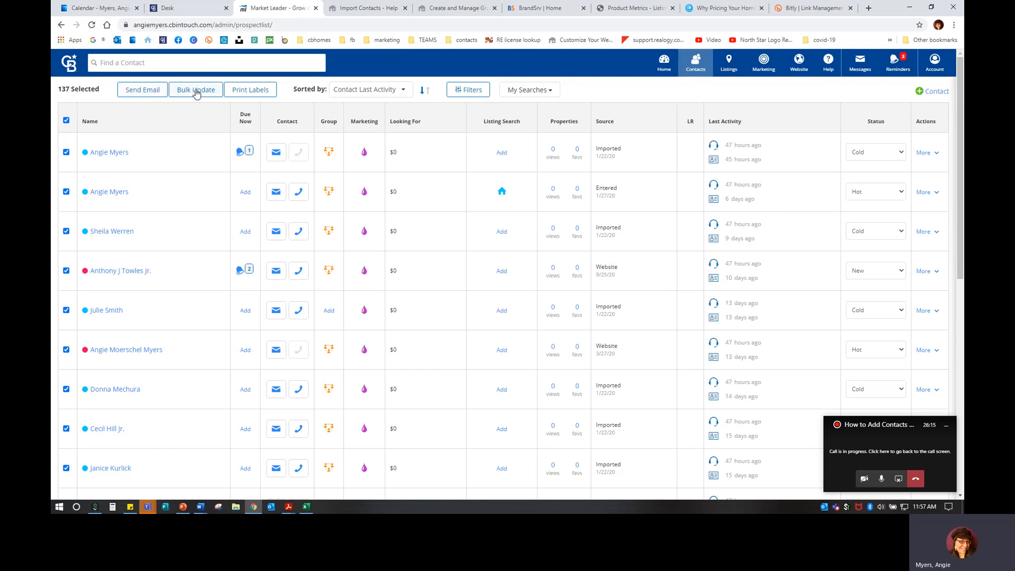
{"action": "left_click", "coordinate": [258, 90]}
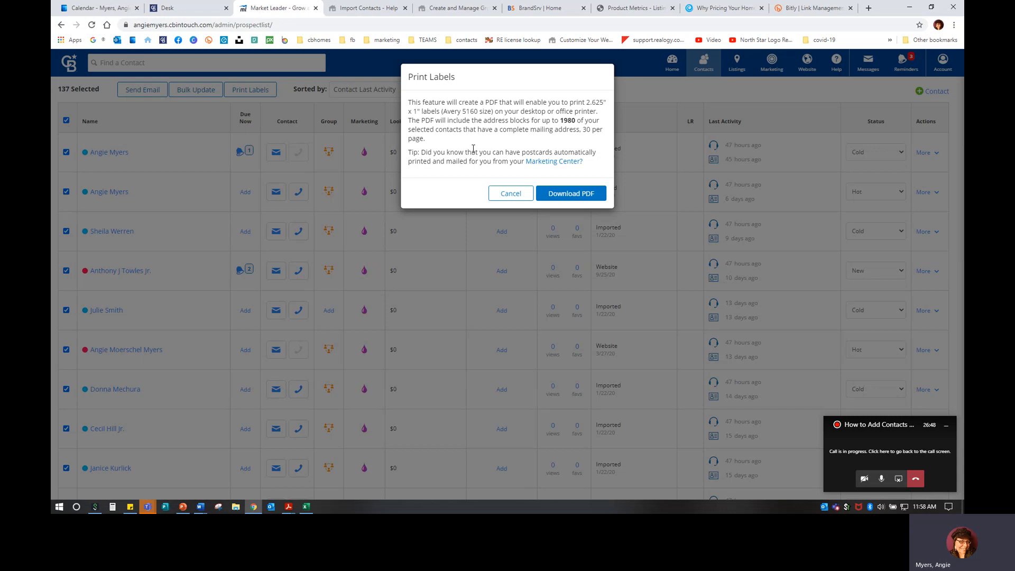
{"action": "left_click", "coordinate": [554, 192]}
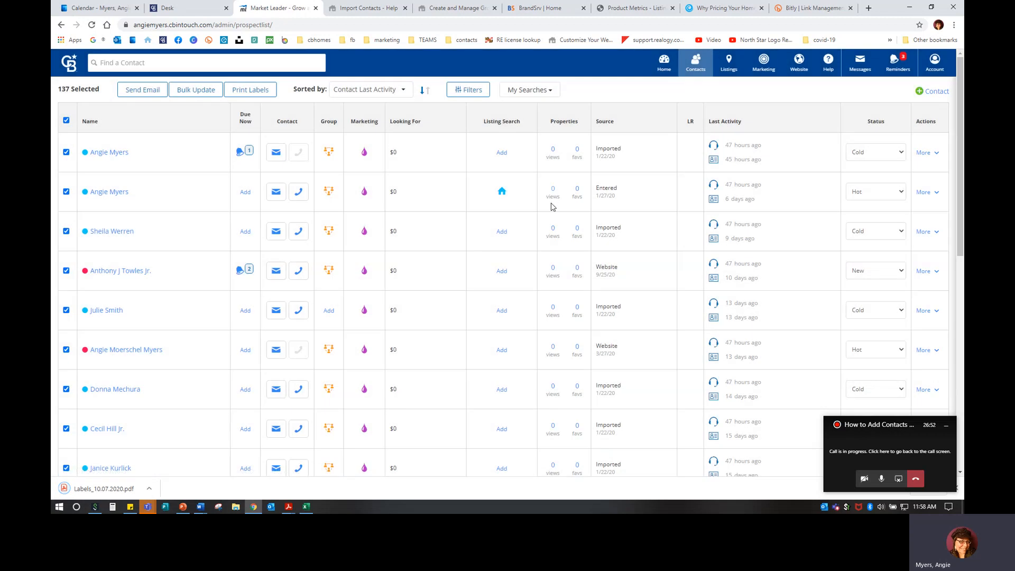
{"action": "left_click", "coordinate": [113, 489]}
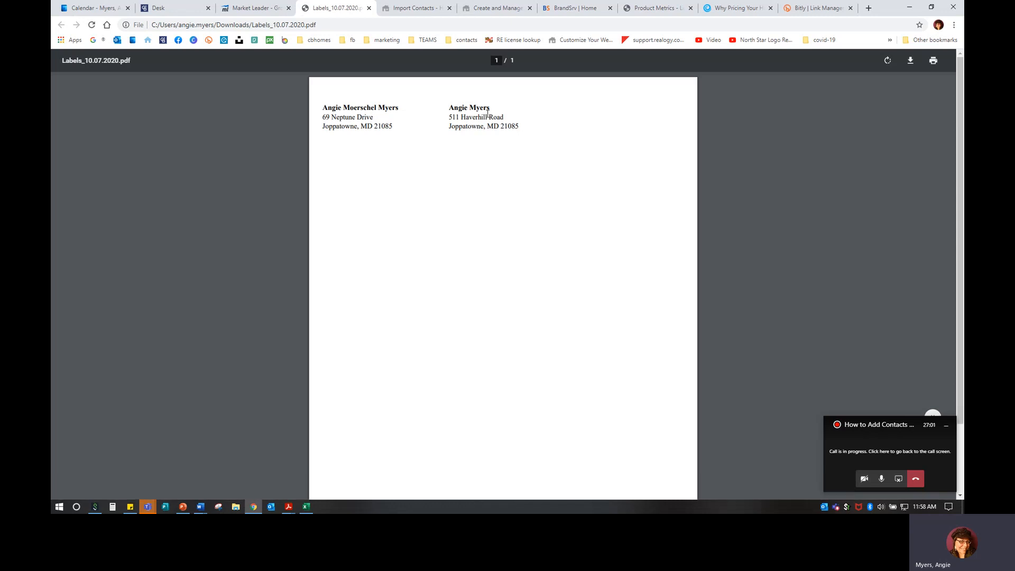
{"action": "left_click", "coordinate": [369, 8]}
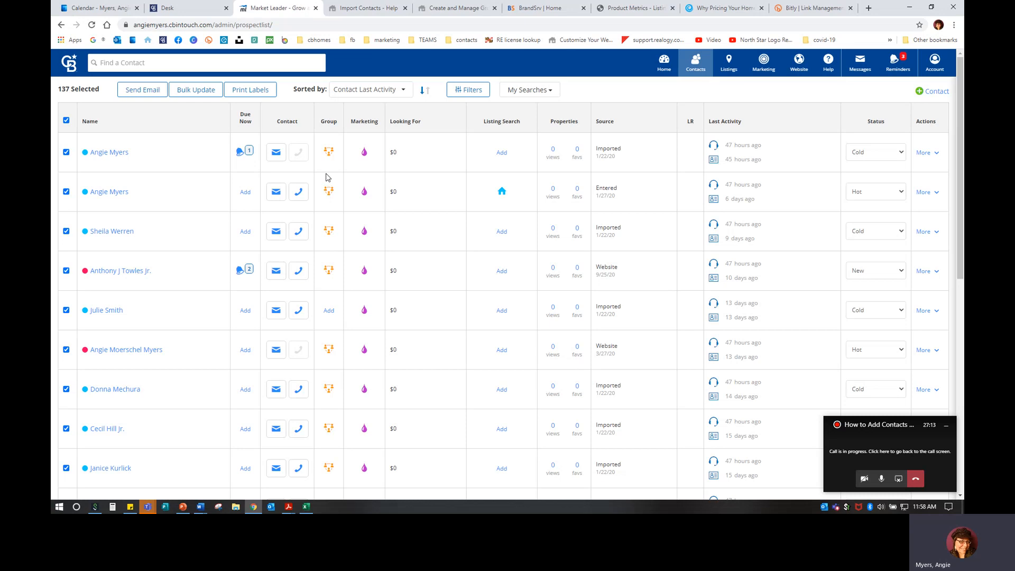
Untick the select-all checkbox and open the Contacts dropdown menu
{"action": "left_click", "coordinate": [67, 121]}
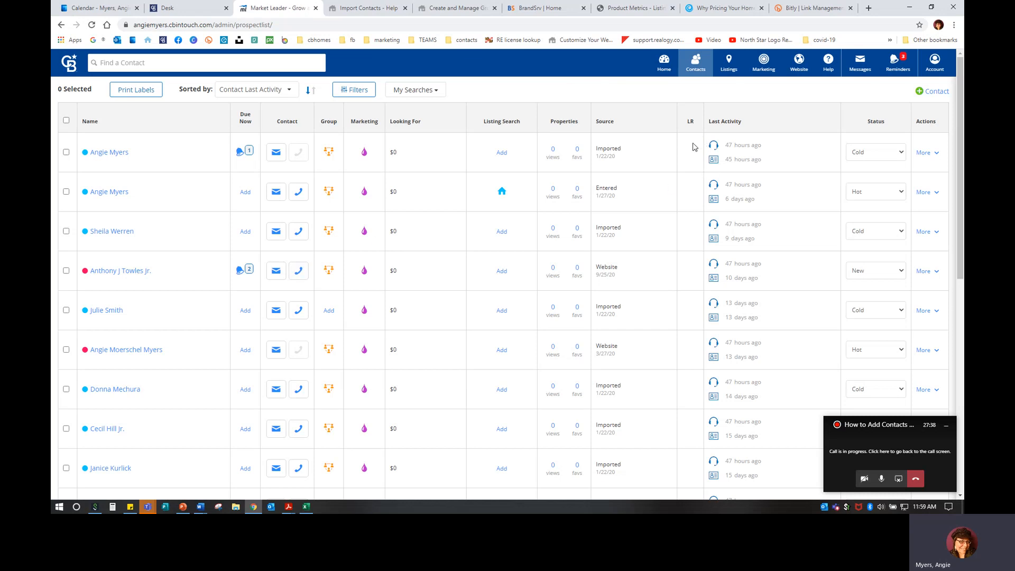
{"action": "left_click", "coordinate": [693, 67]}
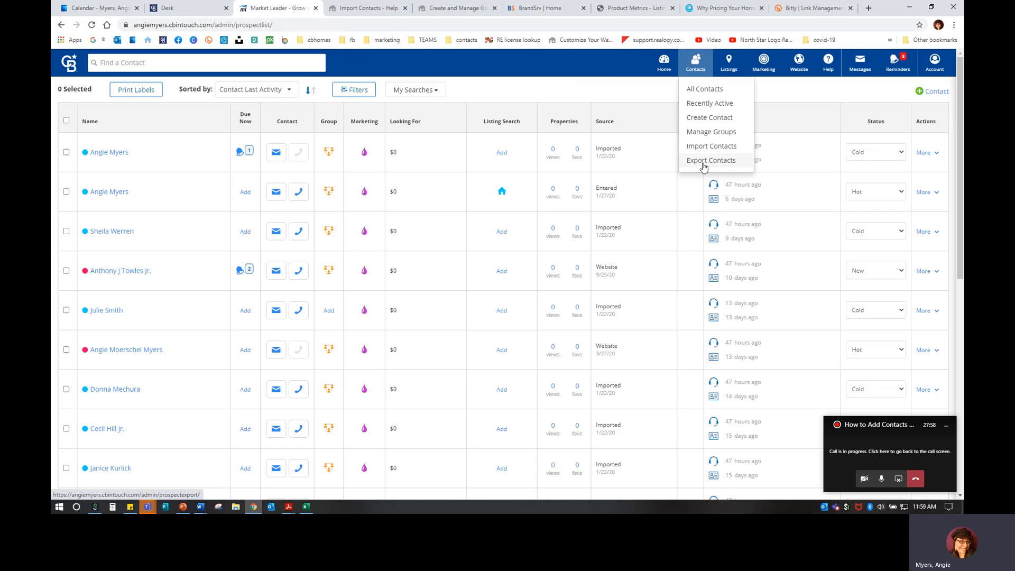
Export only the Carroll County Regional Agents group to CSV and open the downloaded file
{"action": "left_click", "coordinate": [703, 161]}
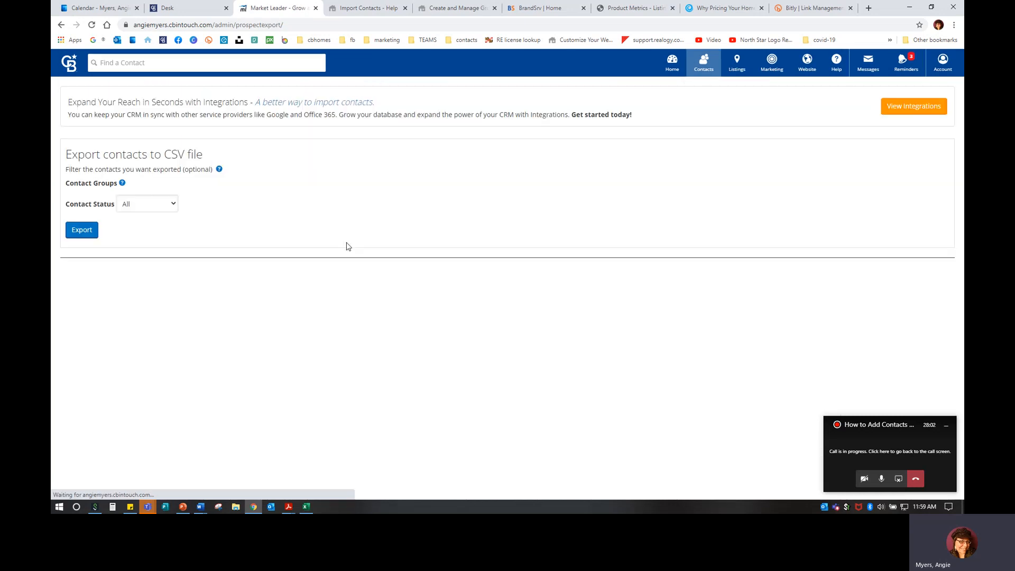
{"action": "left_click", "coordinate": [201, 193]}
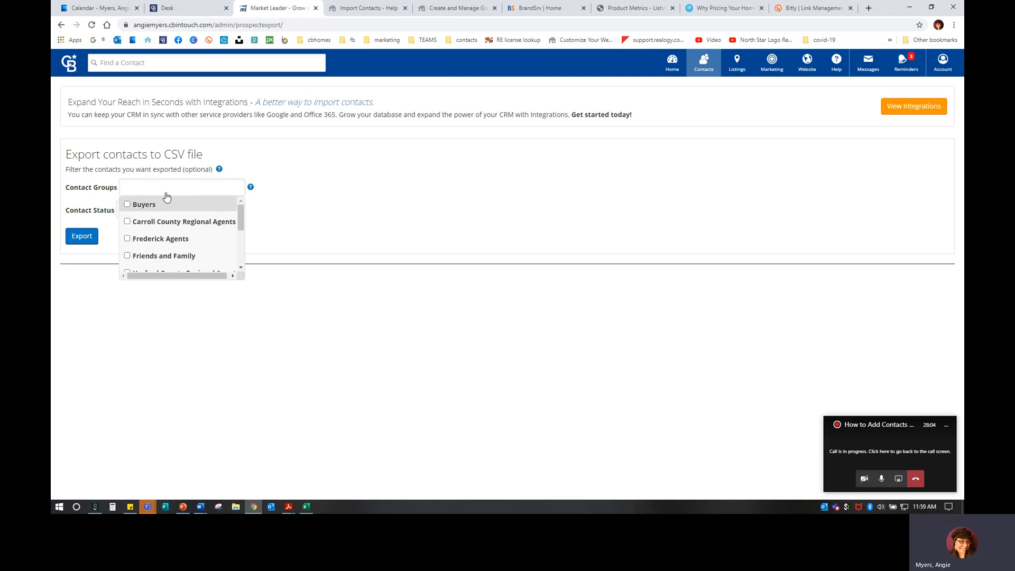
{"action": "left_click", "coordinate": [168, 222]}
{"action": "left_click", "coordinate": [394, 223]}
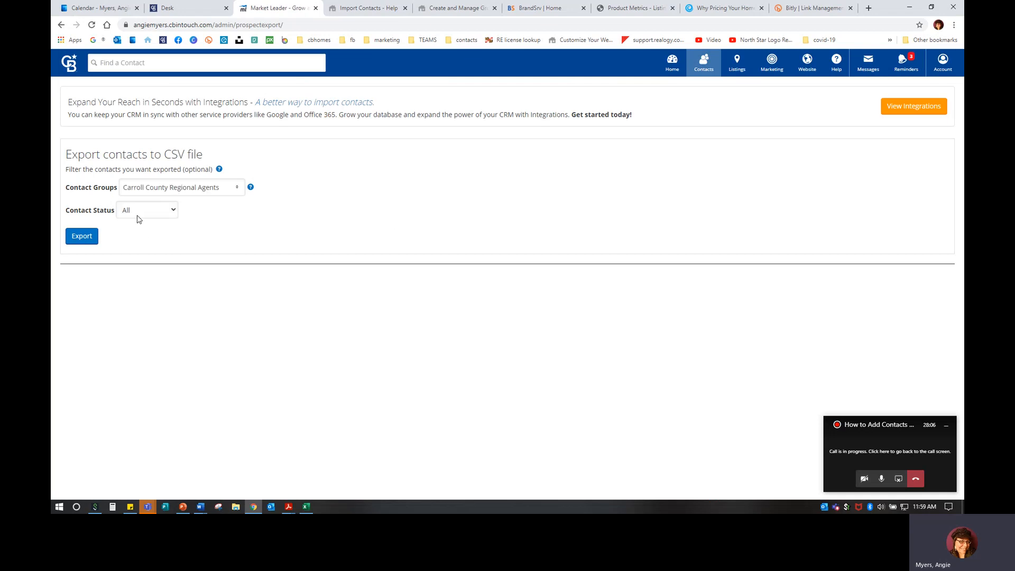
{"action": "left_click", "coordinate": [82, 236]}
{"action": "left_click", "coordinate": [100, 488]}
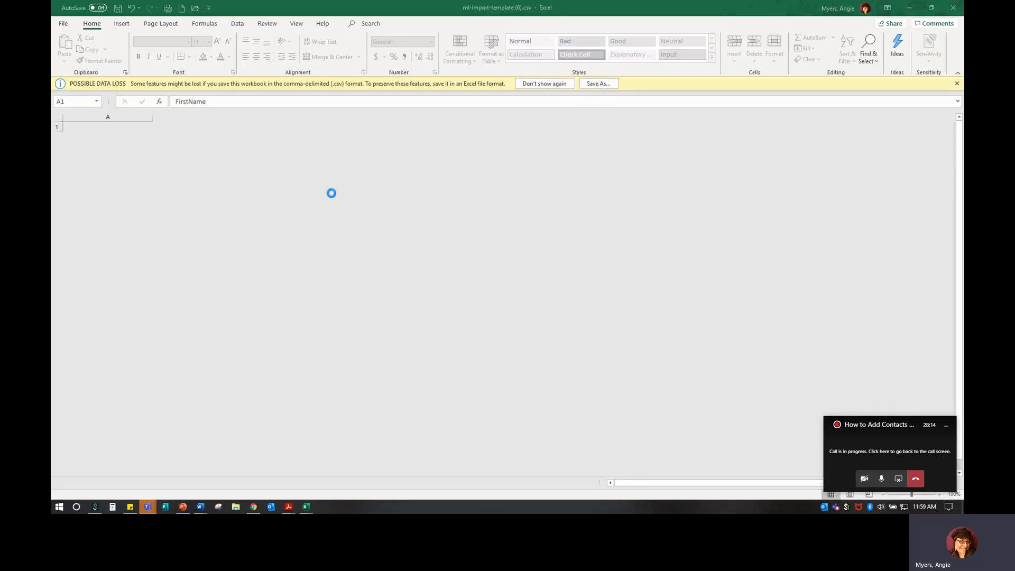
Close the extra Excel window and minimize Excel to return to the export page
{"action": "left_click", "coordinate": [951, 6]}
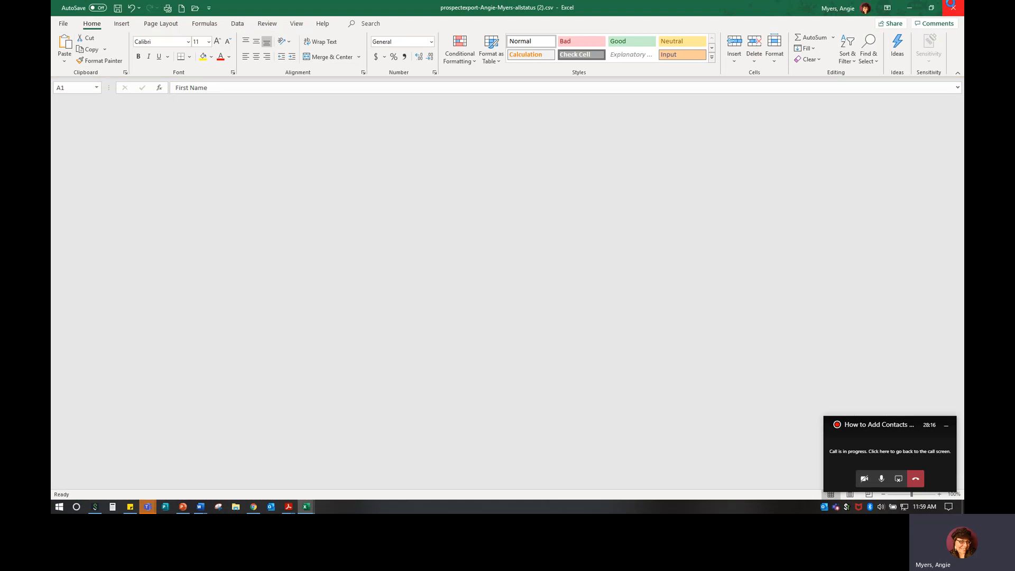
{"action": "left_click", "coordinate": [914, 7]}
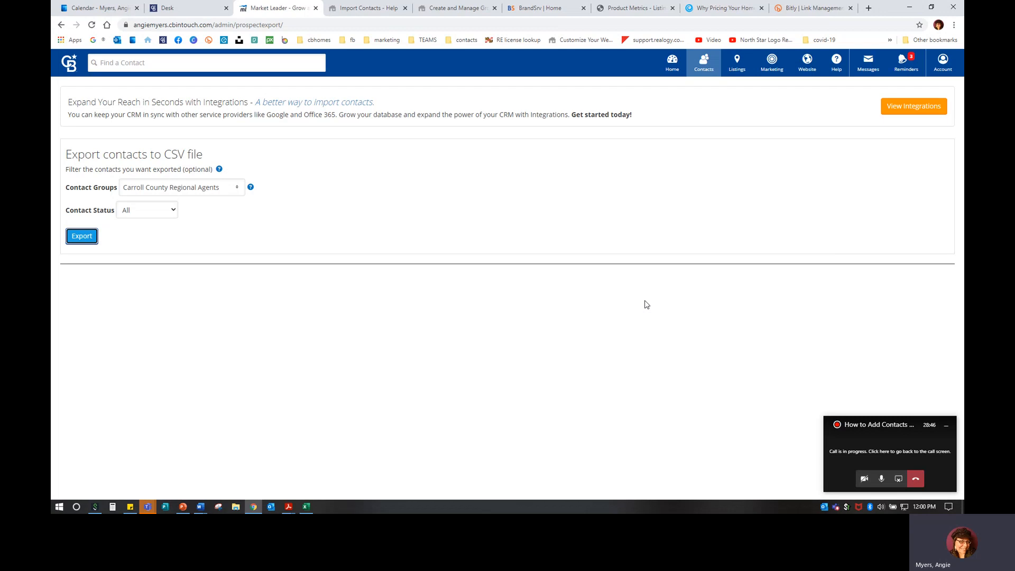
Open the Getting Started guide from the Help menu
{"action": "left_click", "coordinate": [772, 65]}
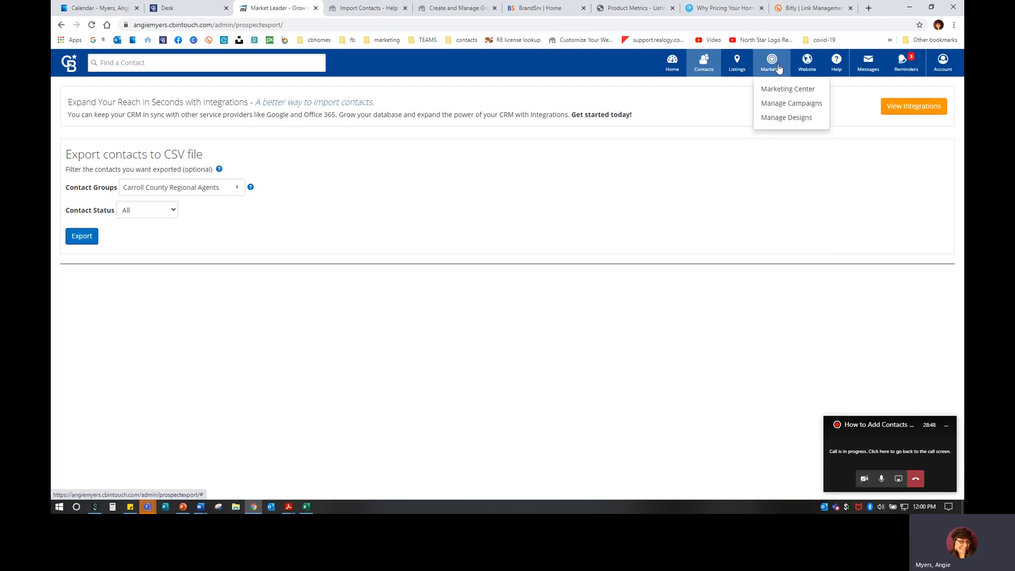
{"action": "left_click", "coordinate": [725, 177]}
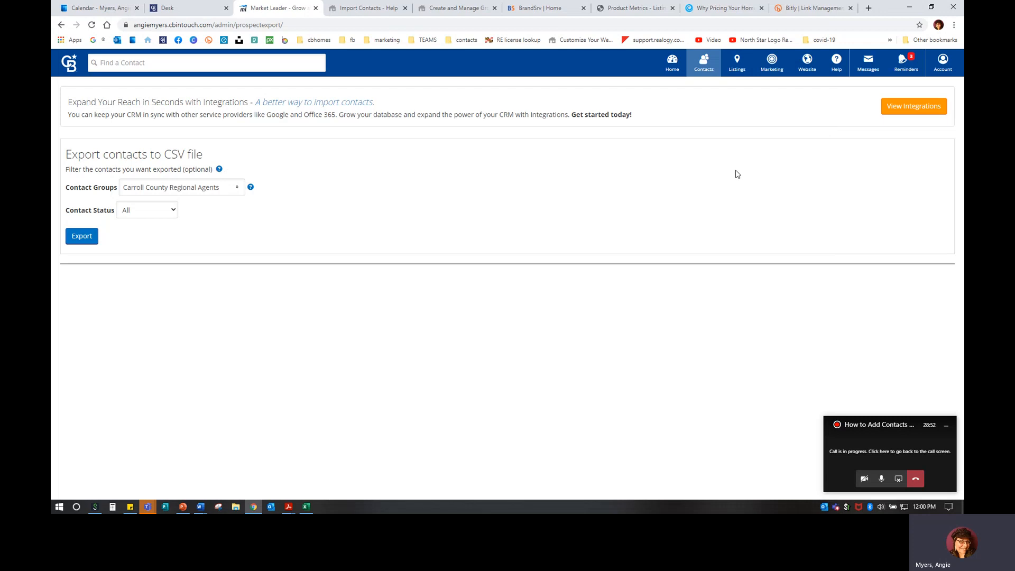
{"action": "left_click", "coordinate": [838, 62]}
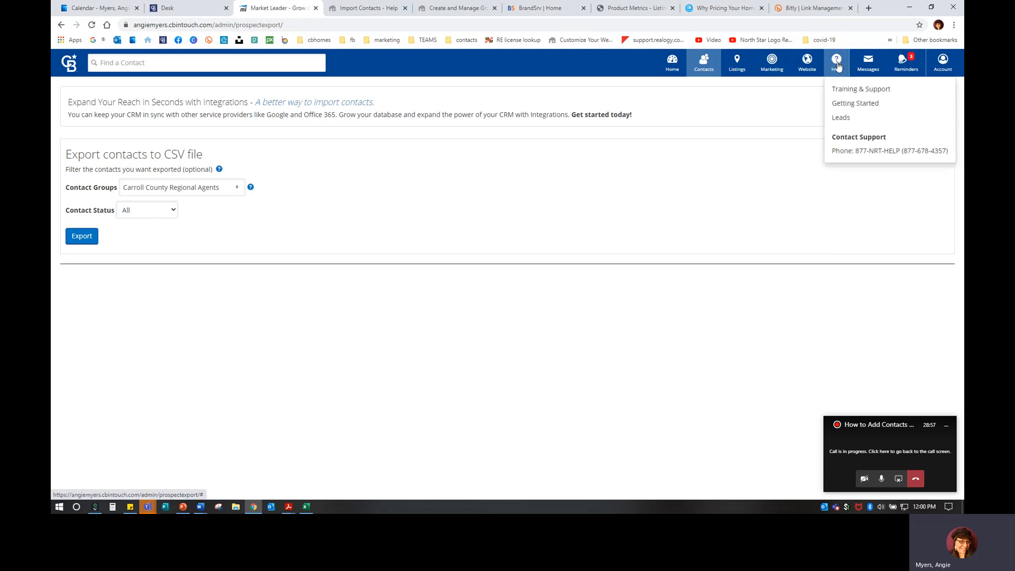
{"action": "left_click", "coordinate": [852, 104]}
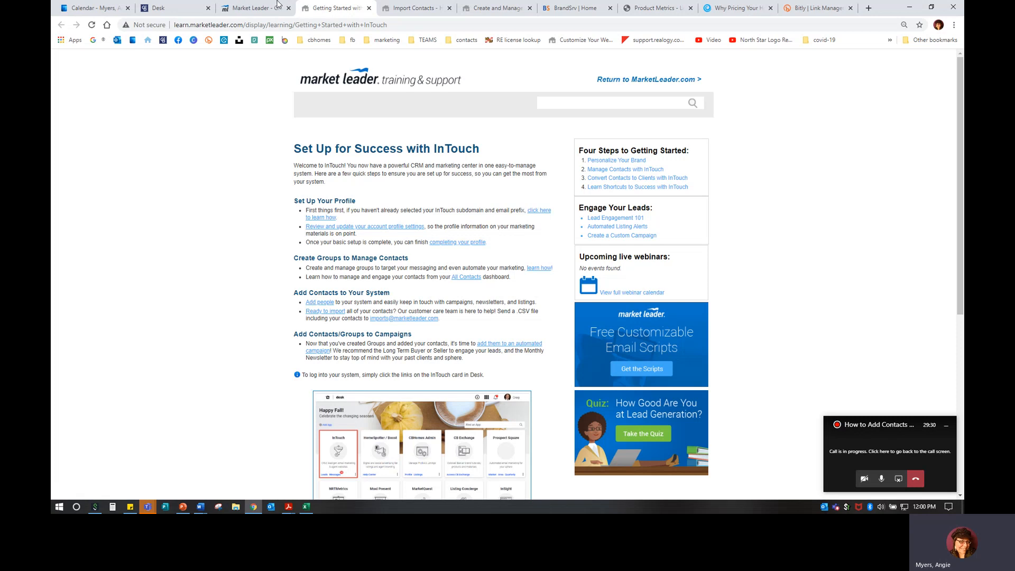
Back on the Market Leader tab, open Help > Training & Support
{"action": "left_click", "coordinate": [263, 10]}
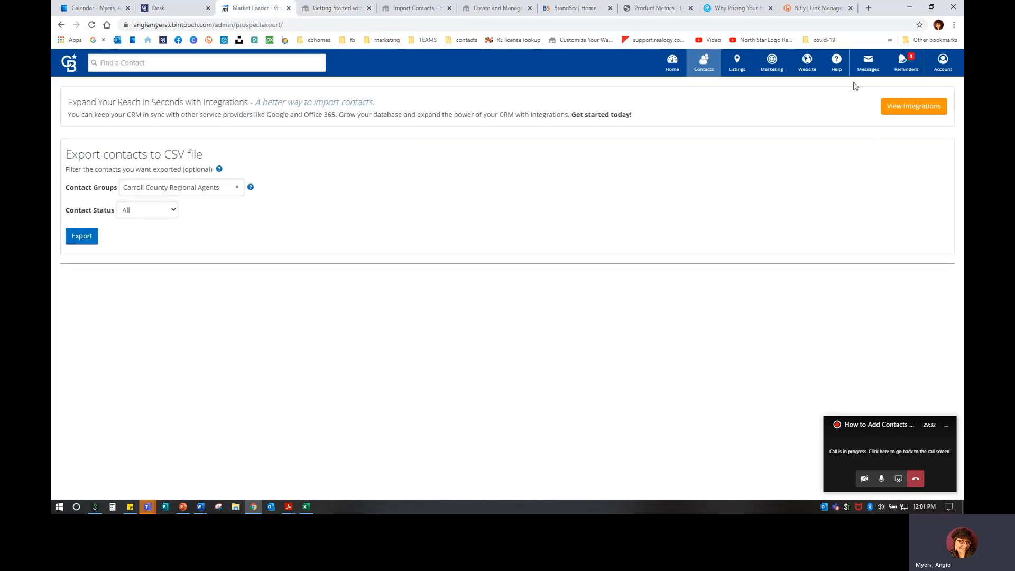
{"action": "left_click", "coordinate": [836, 62]}
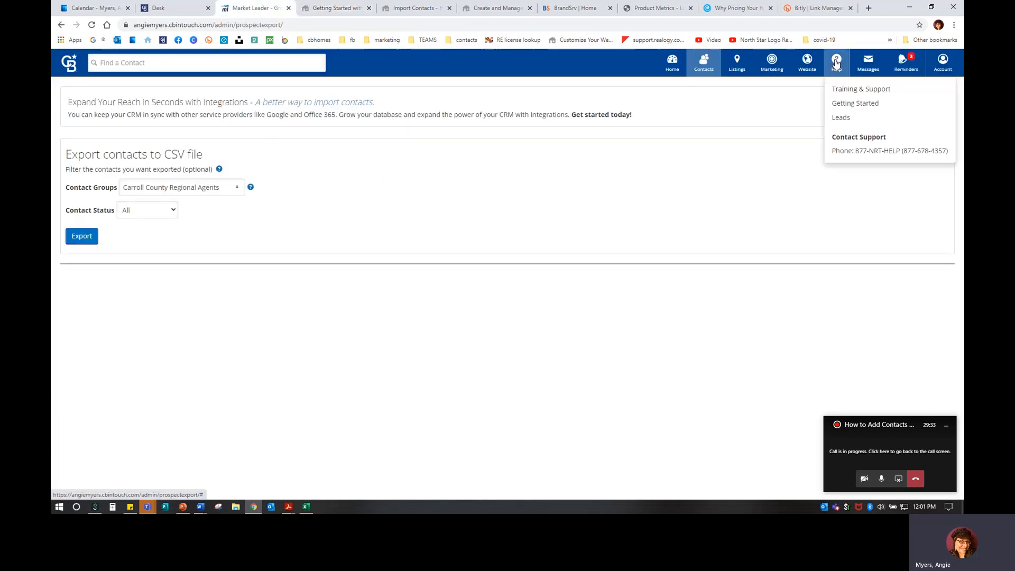
{"action": "left_click", "coordinate": [841, 90]}
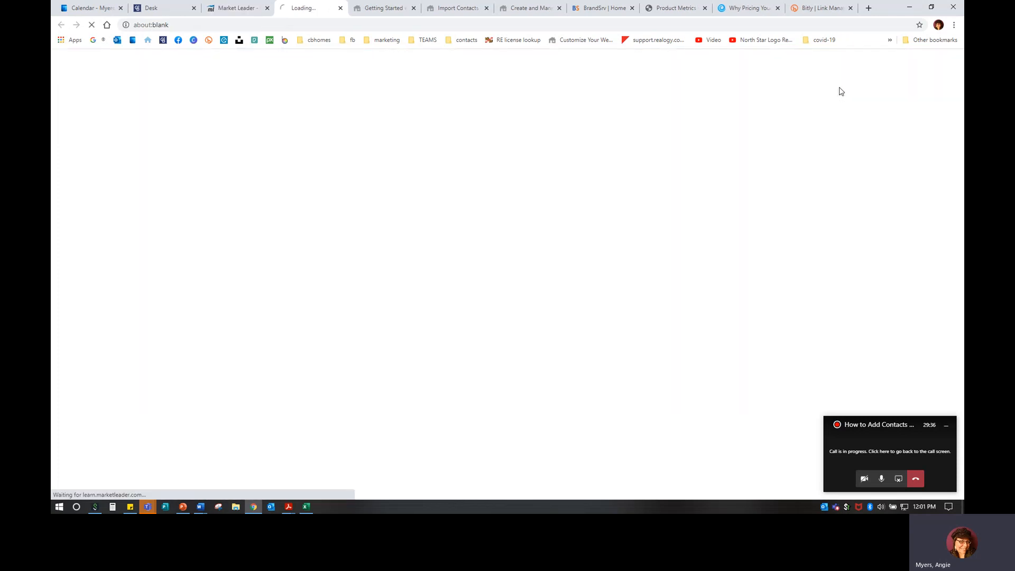
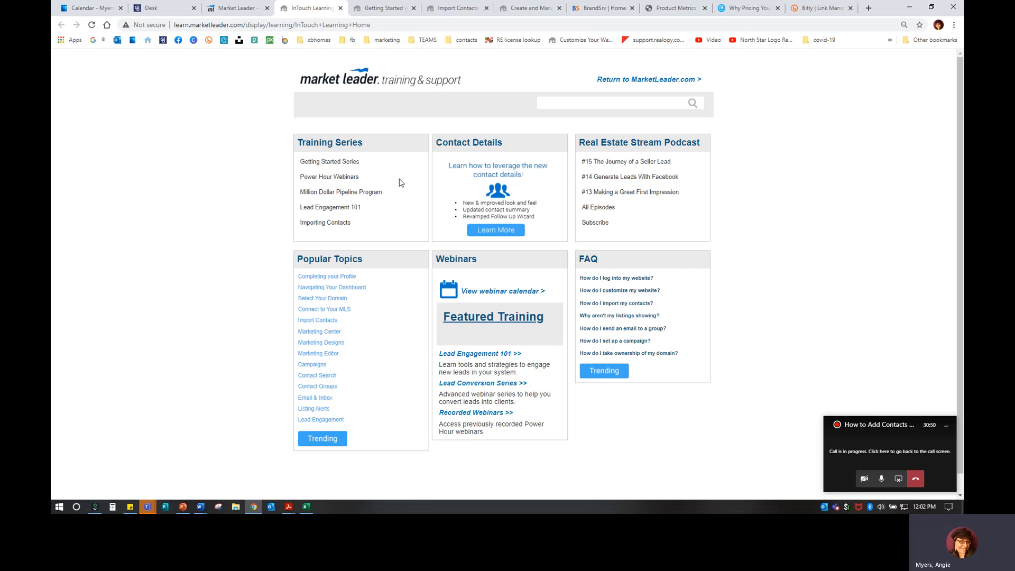
Go back to the Market Leader Home dashboard, then load the agent's cbintouch website in a new tab
{"action": "left_click", "coordinate": [249, 9]}
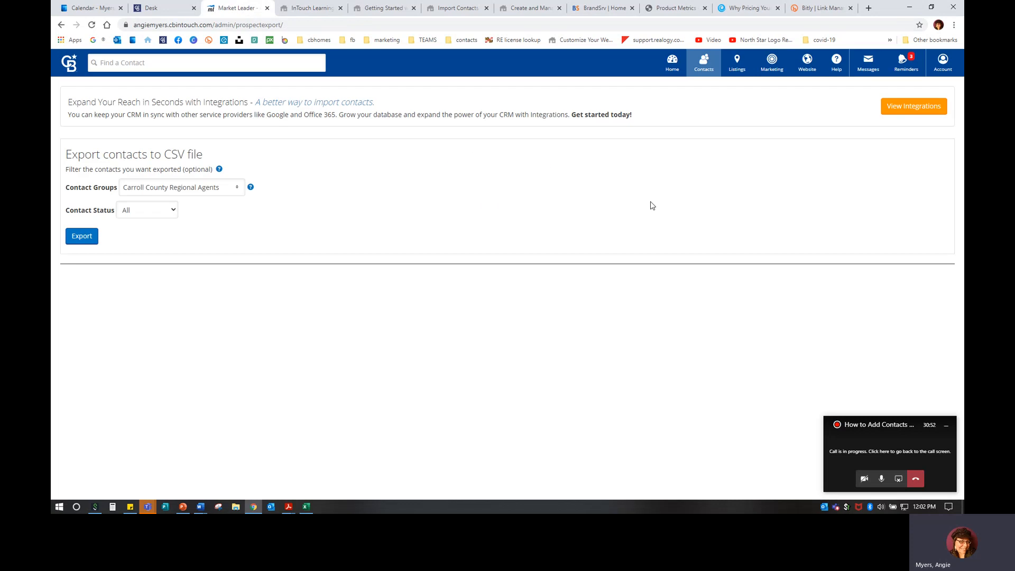
{"action": "left_click", "coordinate": [673, 63]}
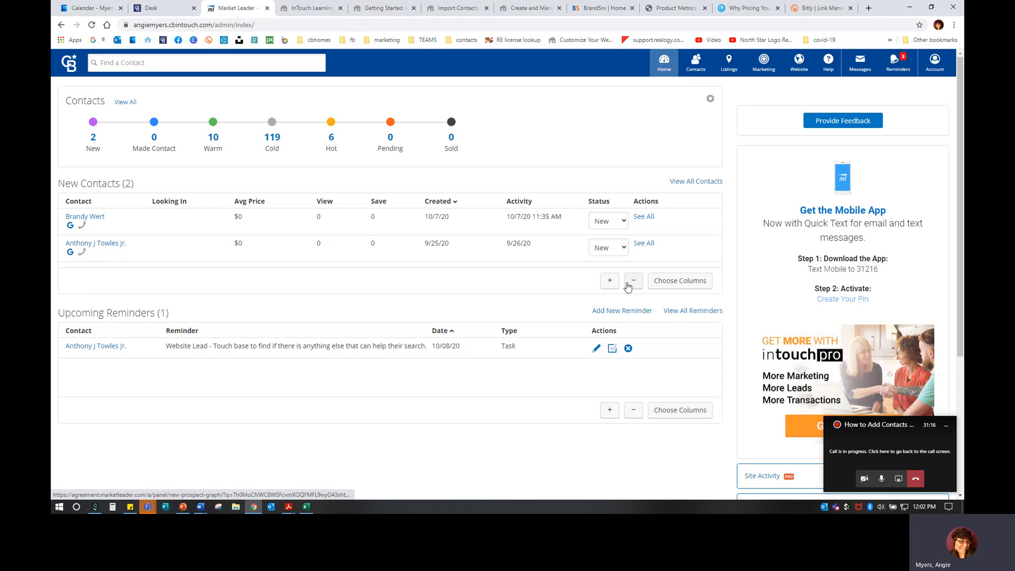
{"action": "left_click", "coordinate": [869, 8]}
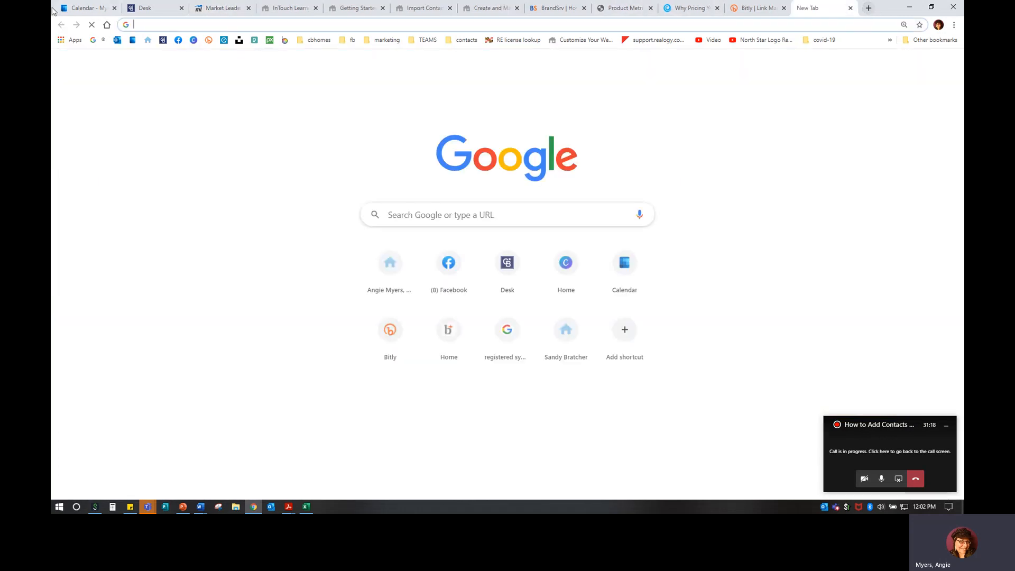
{"action": "left_click", "coordinate": [149, 40]}
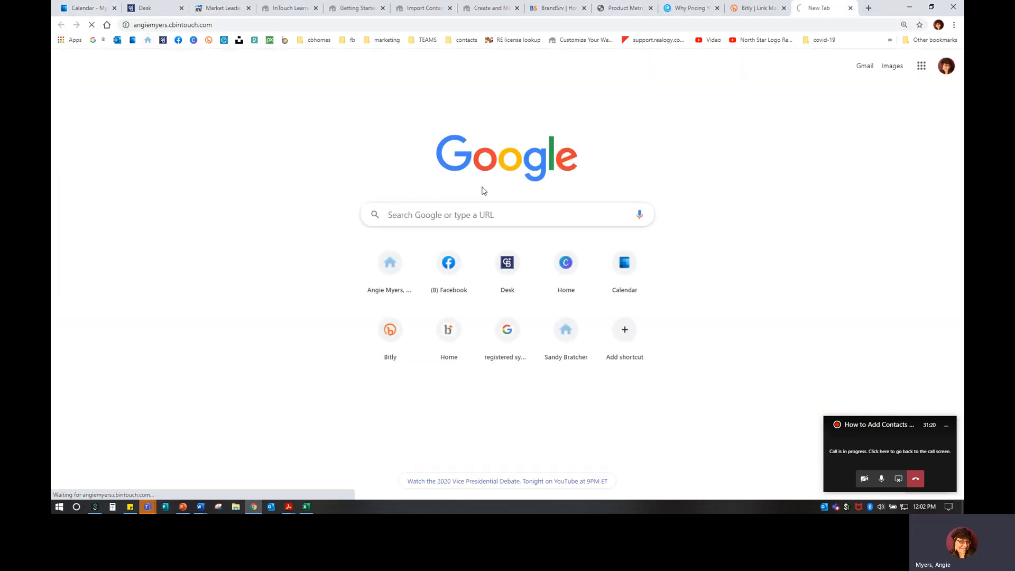